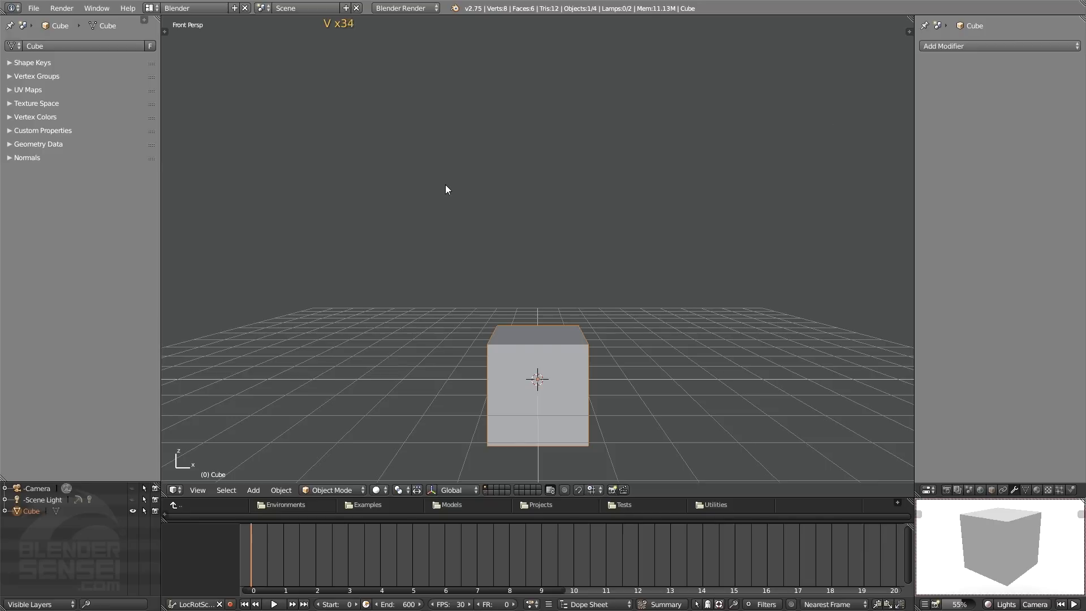
Draw several freehand Grease Pencil scribbles, zigzags and spirals above and around the cube from different viewing angles
mouse_move(427, 125)
mouse_down()
mouse_move(395, 184)
mouse_move(495, 212)
mouse_move(651, 230)
mouse_move(553, 180)
mouse_move(588, 116)
mouse_move(503, 105)
mouse_move(464, 212)
mouse_move(670, 238)
mouse_move(645, 245)
mouse_up()
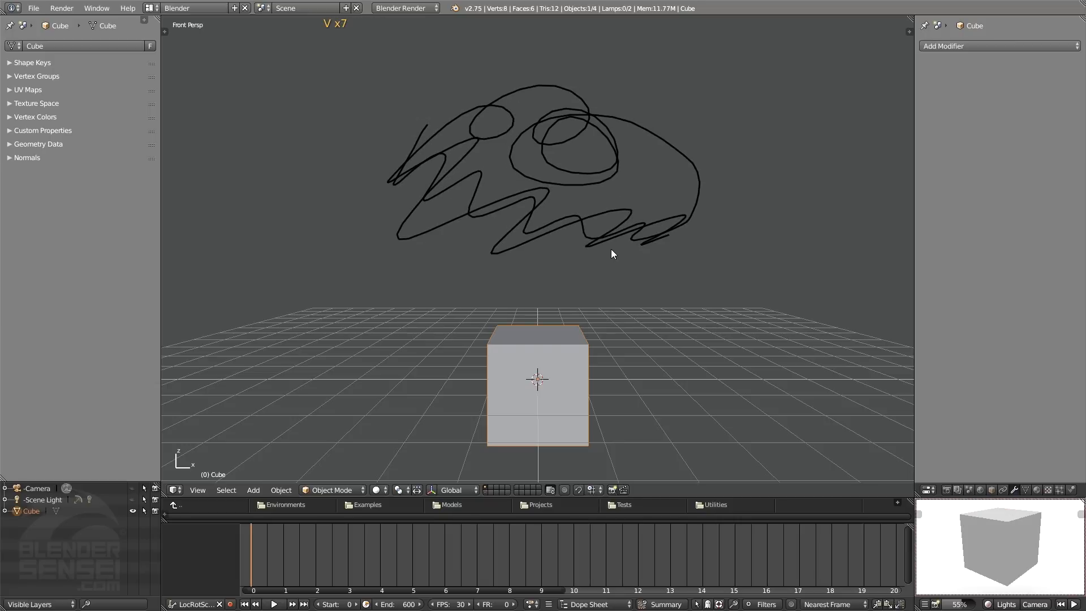
mouse_move(673, 229)
middle_down()
mouse_move(564, 297)
mouse_move(633, 304)
mouse_move(719, 287)
mouse_move(649, 249)
mouse_move(756, 219)
mouse_move(475, 208)
middle_up()
mouse_move(655, 204)
middle_down()
mouse_move(609, 228)
mouse_move(417, 247)
mouse_move(573, 219)
mouse_move(553, 259)
mouse_move(576, 214)
mouse_move(627, 215)
middle_up()
key(ctrl+alt+shift+space)
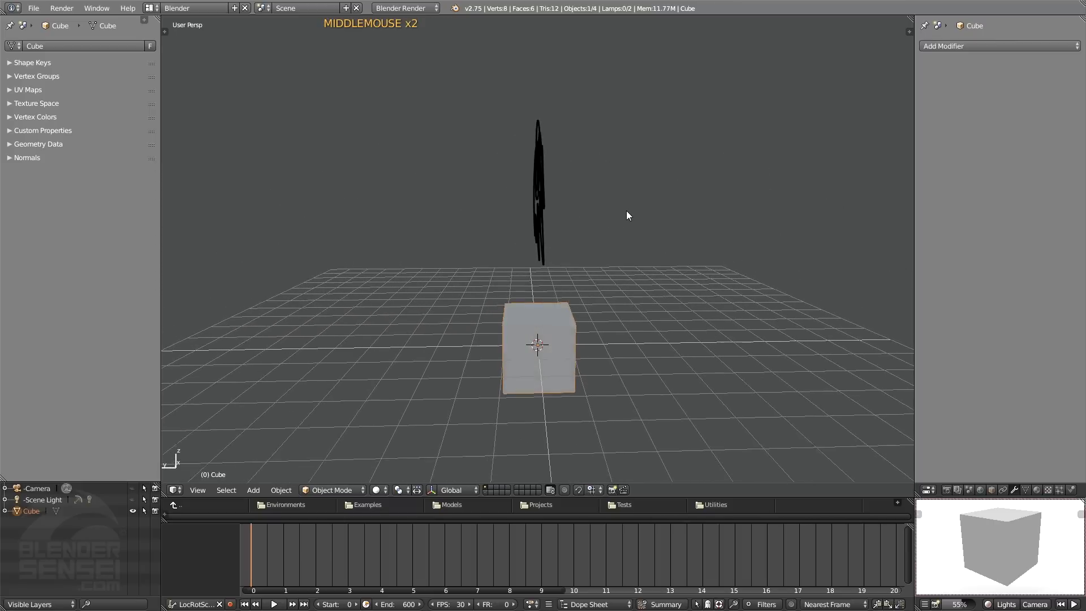
mouse_move(413, 182)
mouse_down()
mouse_move(478, 121)
mouse_move(447, 228)
mouse_move(496, 255)
mouse_up()
mouse_move(477, 277)
middle_down()
mouse_move(583, 281)
mouse_move(576, 239)
mouse_move(616, 242)
mouse_move(605, 249)
mouse_move(621, 241)
middle_up()
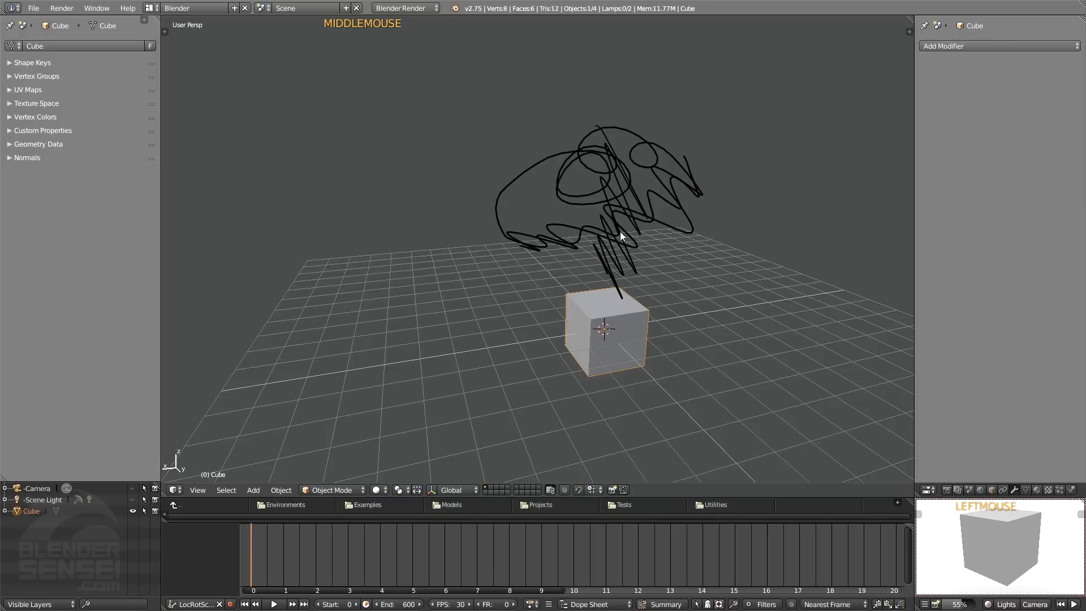
drag(535, 127, 526, 286)
middle_click(525, 270)
mouse_move(525, 270)
middle_down()
mouse_move(651, 269)
mouse_move(711, 256)
mouse_move(622, 282)
middle_up()
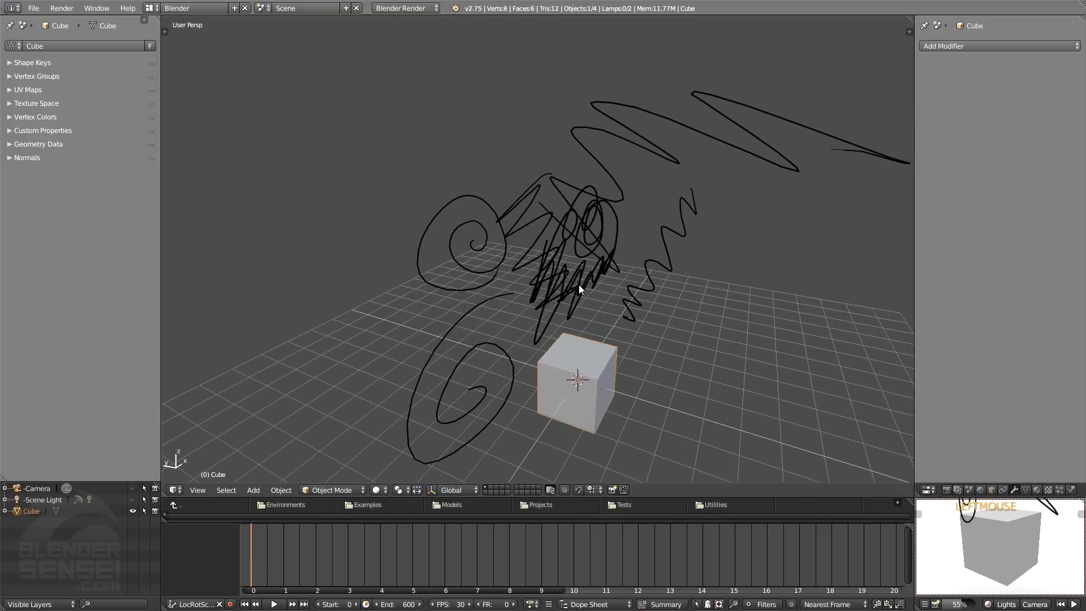
Undo all the Grease Pencil strokes drawn around the cube
key(ctrl+z)
key(ctrl+z)
key(ctrl+z)
key(ctrl+z)
key(ctrl+z)
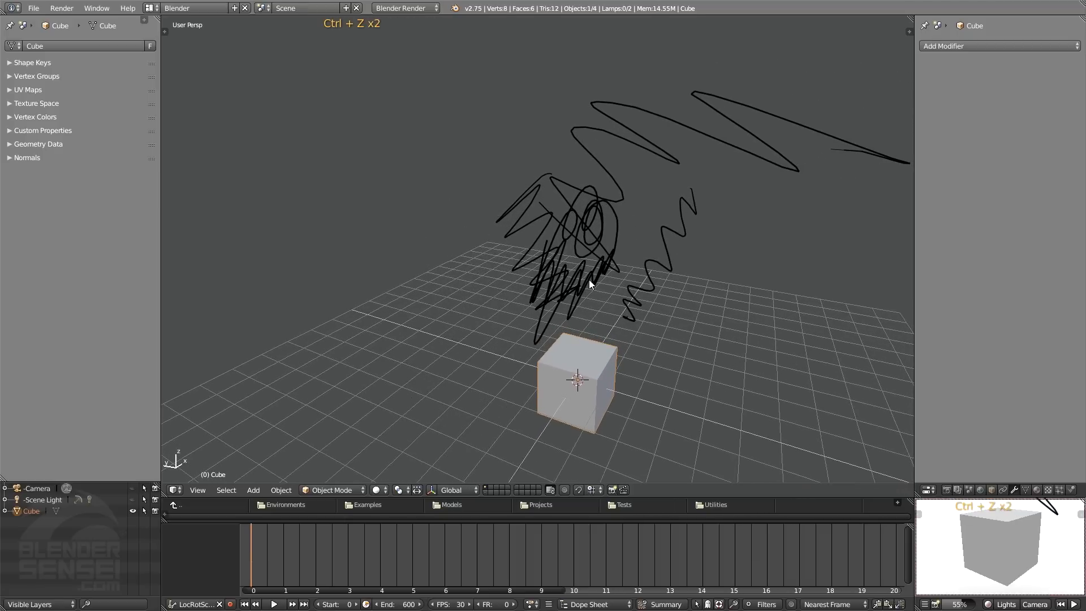
key(ctrl+z)
key(ctrl+z)
key(ctrl+z)
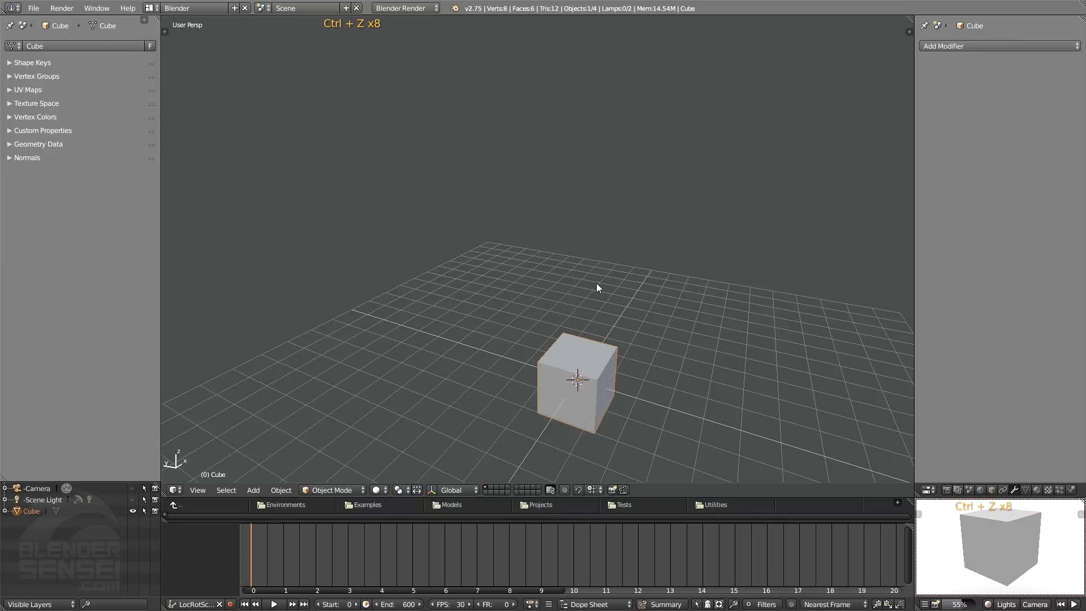
Draw new freehand Grease Pencil squiggles and loops around the cube from several viewing angles
mouse_move(606, 301)
middle_down()
mouse_move(535, 331)
mouse_move(587, 300)
middle_up()
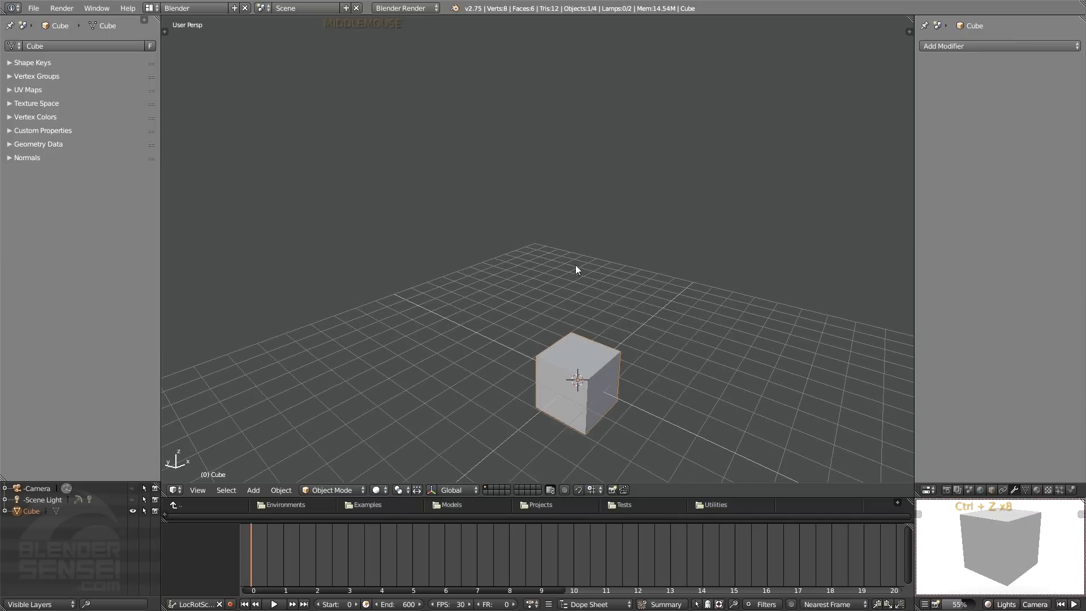
key(v)
drag(425, 160, 431, 276)
middle_drag(566, 240, 646, 238)
key(v)
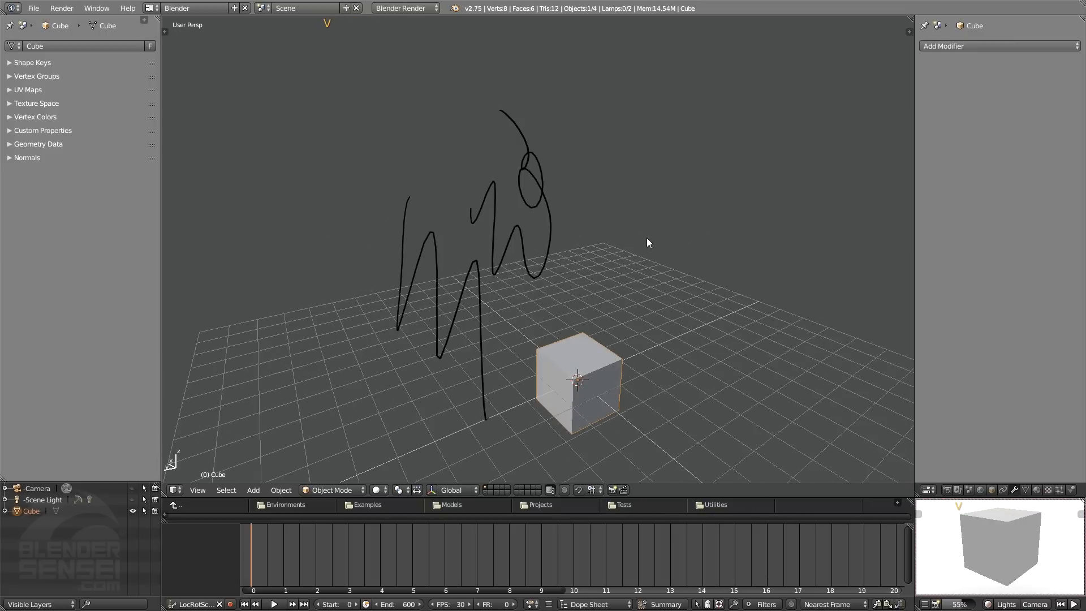
mouse_move(647, 240)
mouse_down()
mouse_move(657, 212)
mouse_move(616, 191)
mouse_up()
middle_drag(559, 218, 618, 213)
key(v)
drag(479, 310, 516, 287)
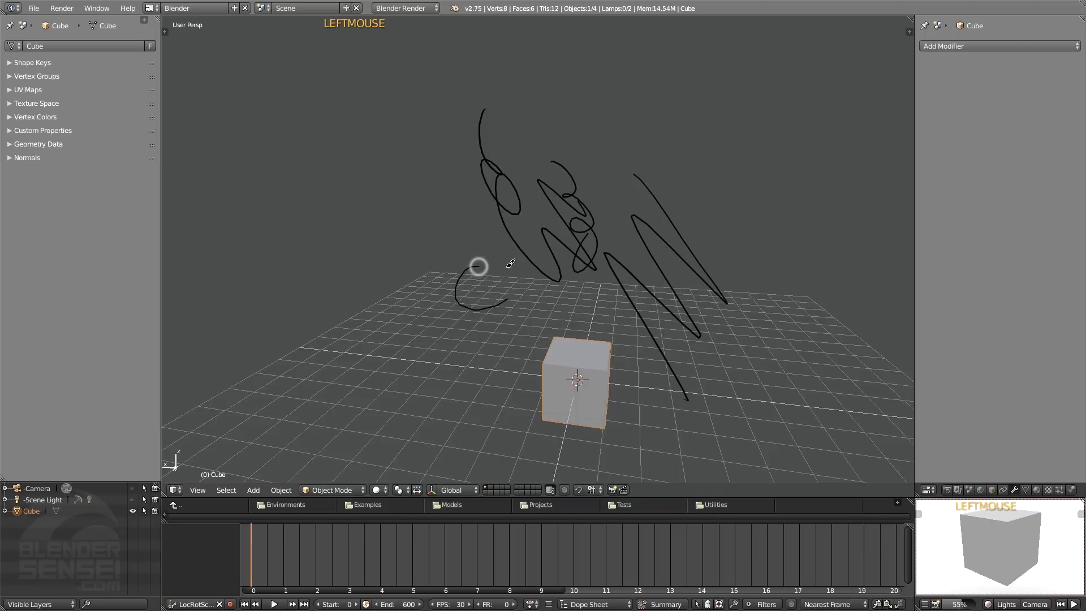
drag(516, 288, 475, 247)
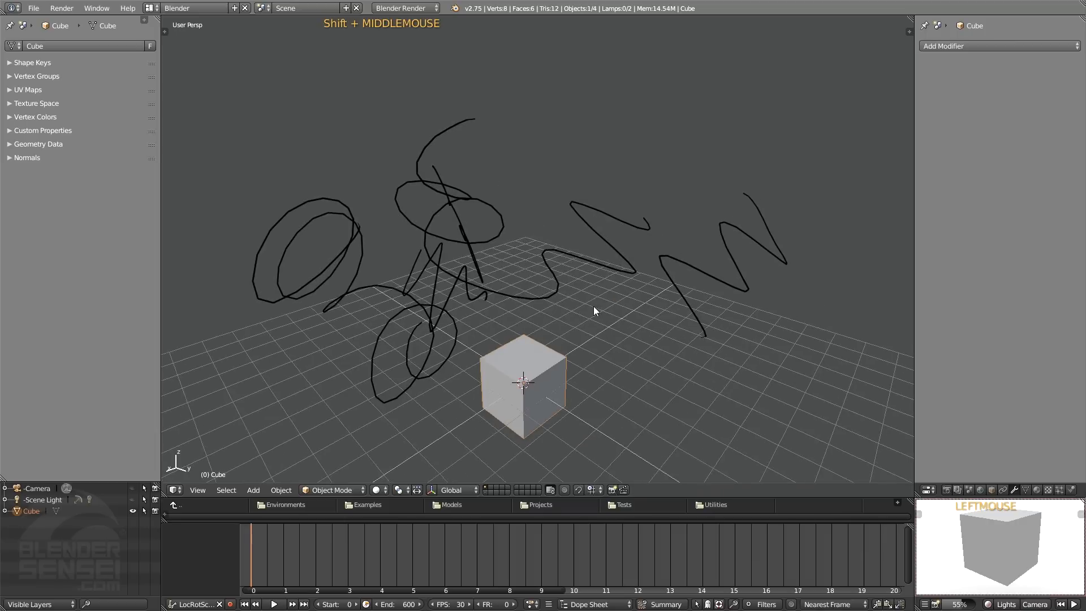
shift+middle_drag(593, 306, 591, 305)
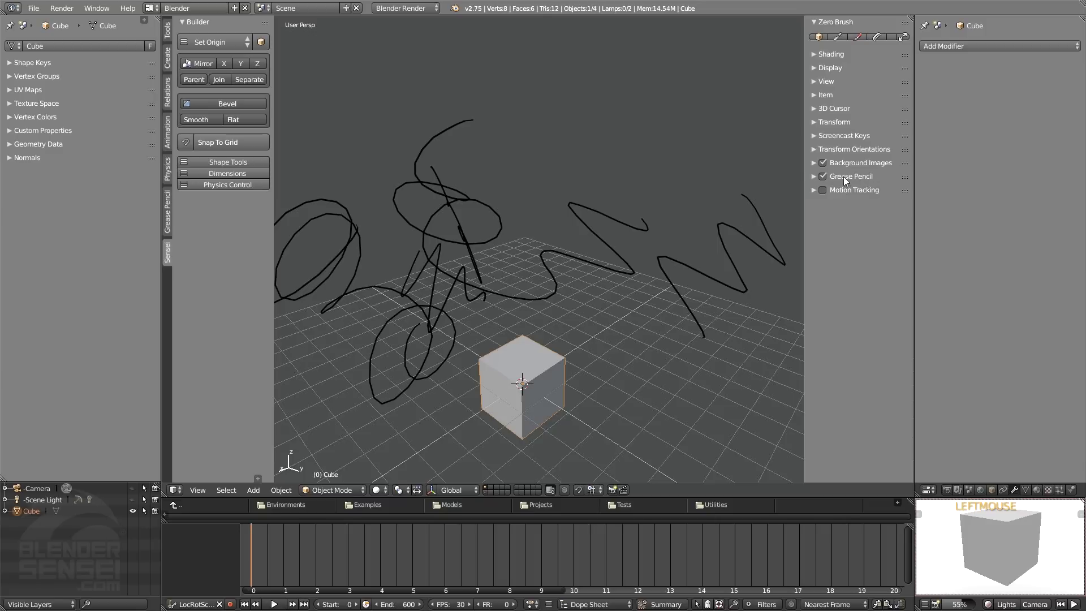
Show the Grease Pencil settings with an enlarged layer list, and rename the stroke layer to myLayer
click(814, 176)
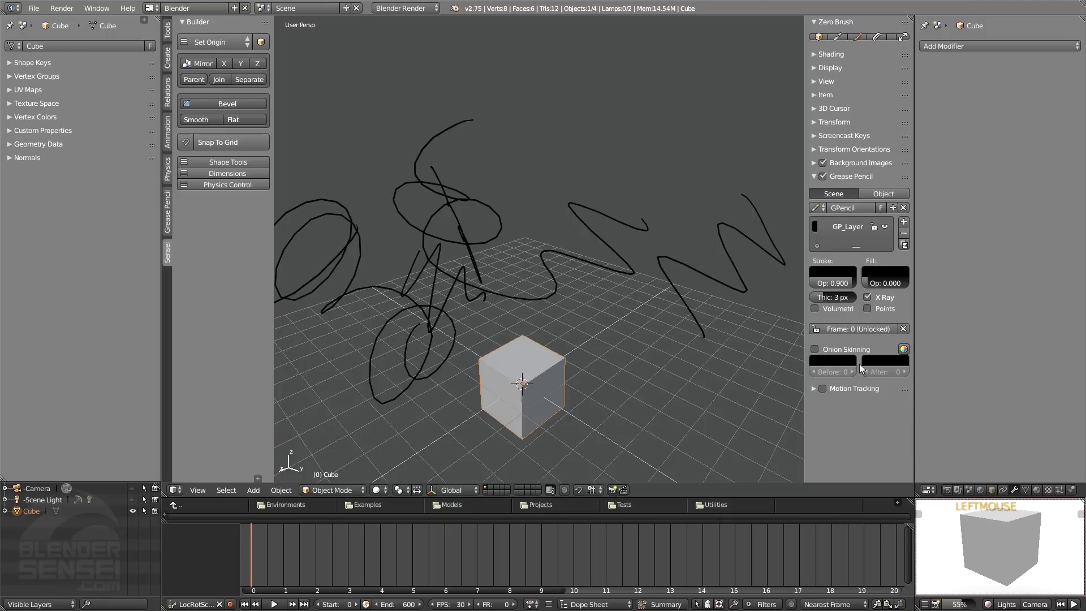
drag(857, 247, 857, 283)
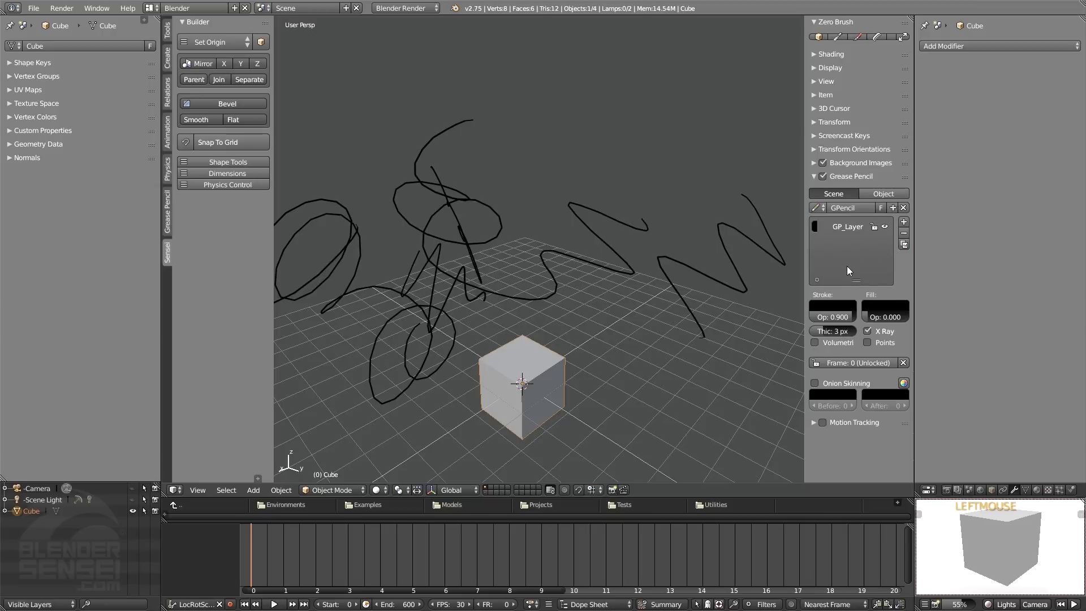
click(853, 231)
double_click(855, 230)
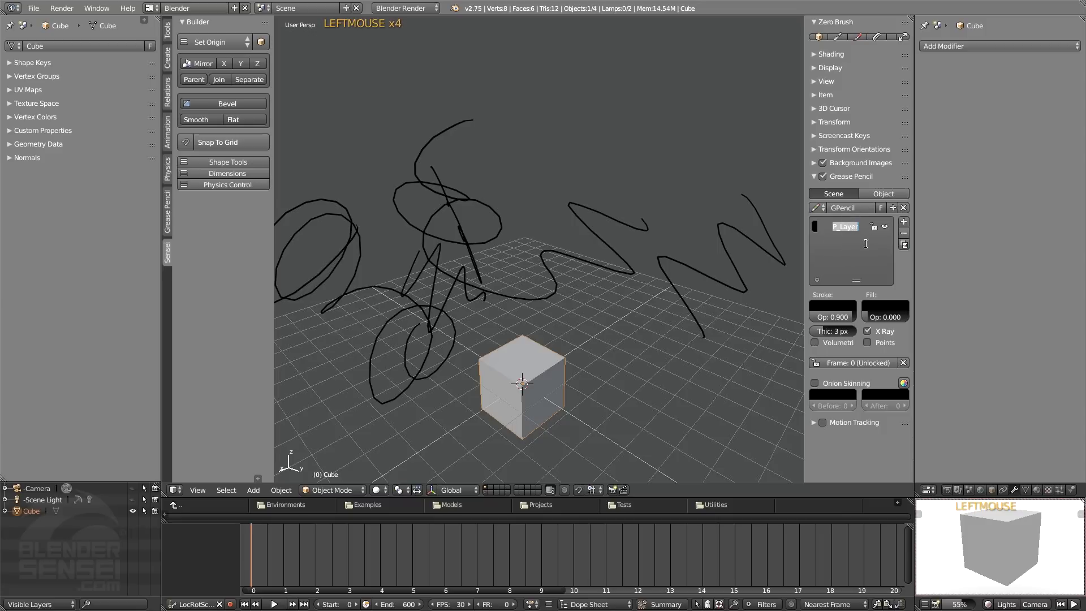
text(myLayer)
key(Return)
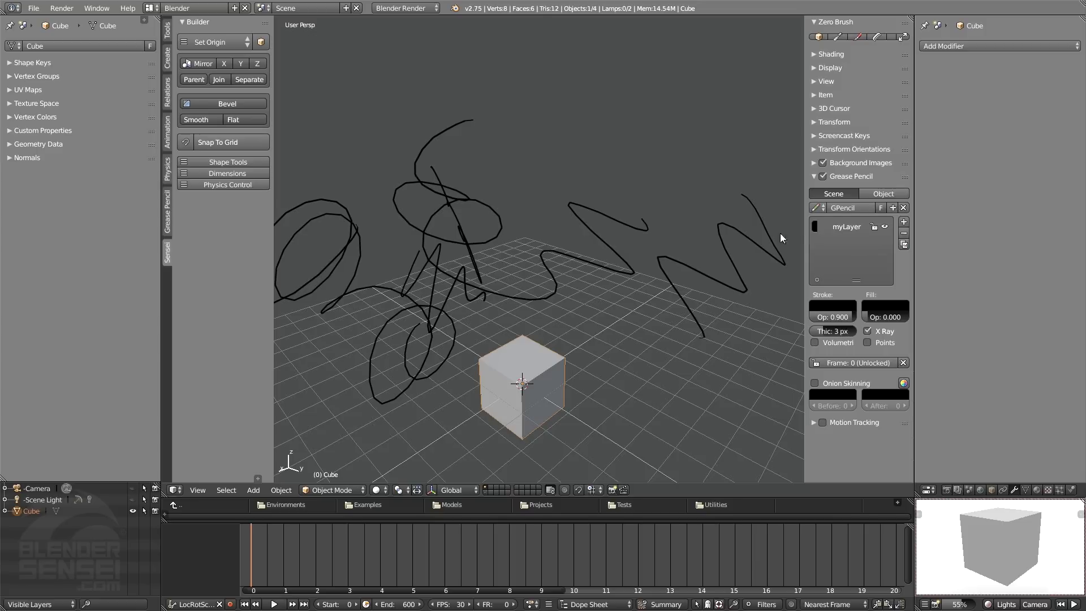
Turn the visibility of myLayer off and on again, and delete the layer with its strokes
mouse_move(687, 242)
middle_down()
mouse_move(614, 274)
mouse_move(552, 238)
middle_up()
click(886, 227)
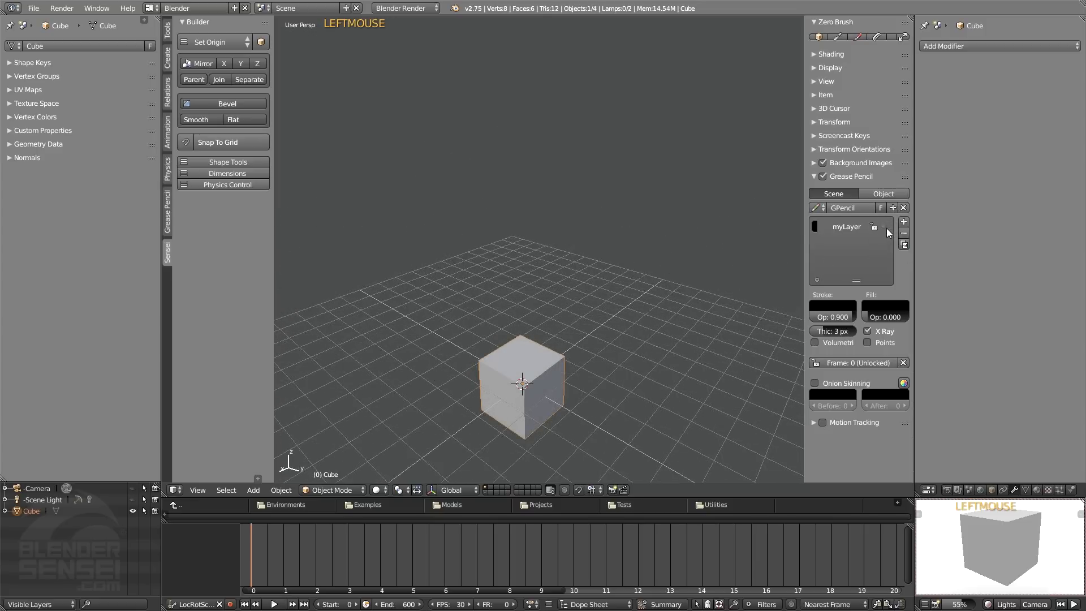
click(887, 229)
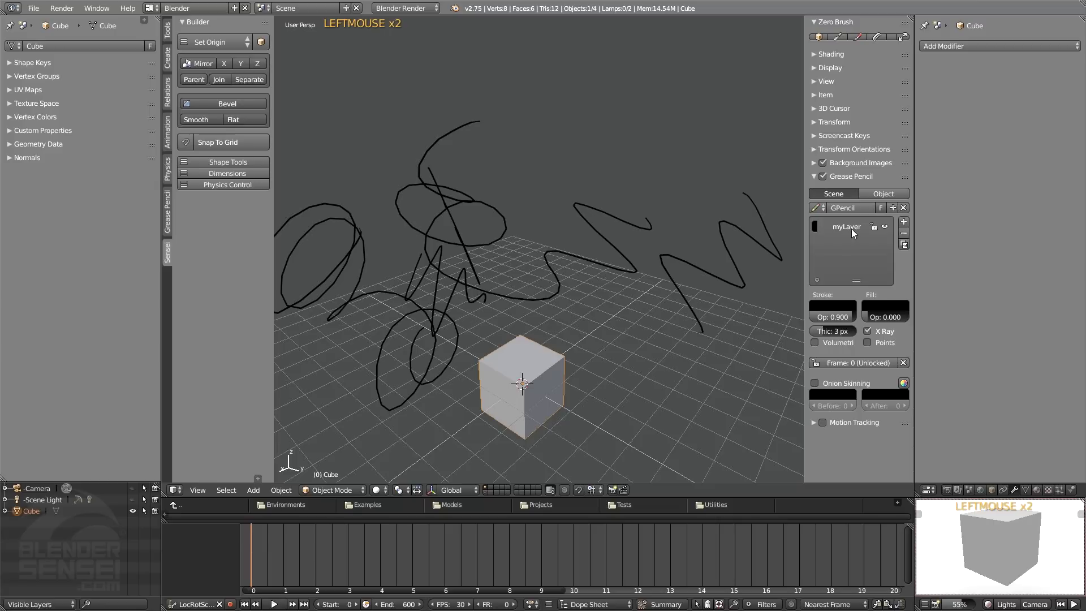
click(905, 233)
middle_drag(670, 296, 736, 242)
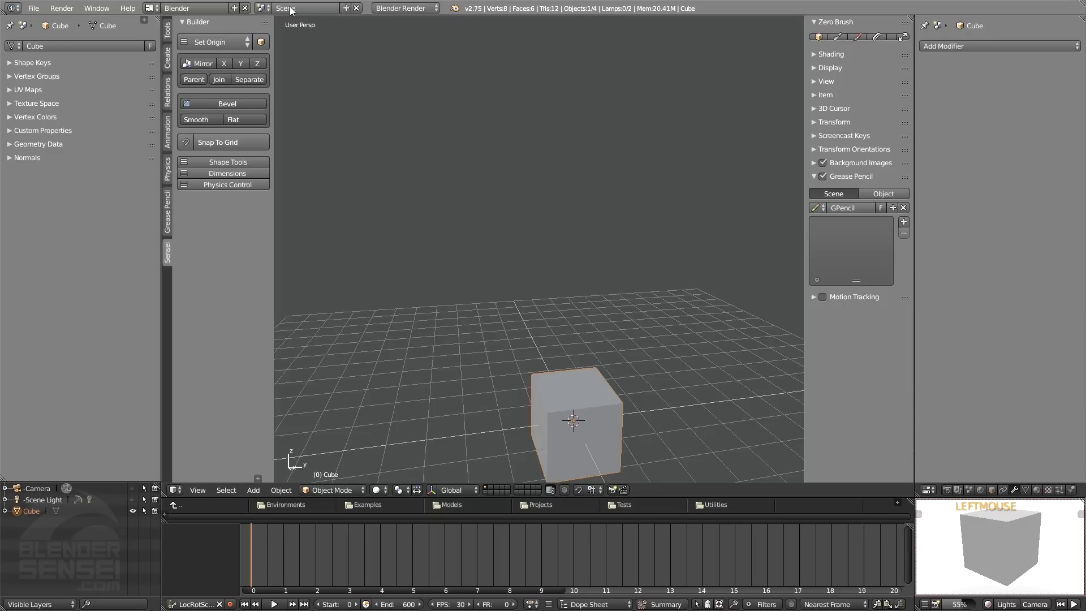
Create a new empty scene and draw a large Grease Pencil spiral above its grid
click(265, 7)
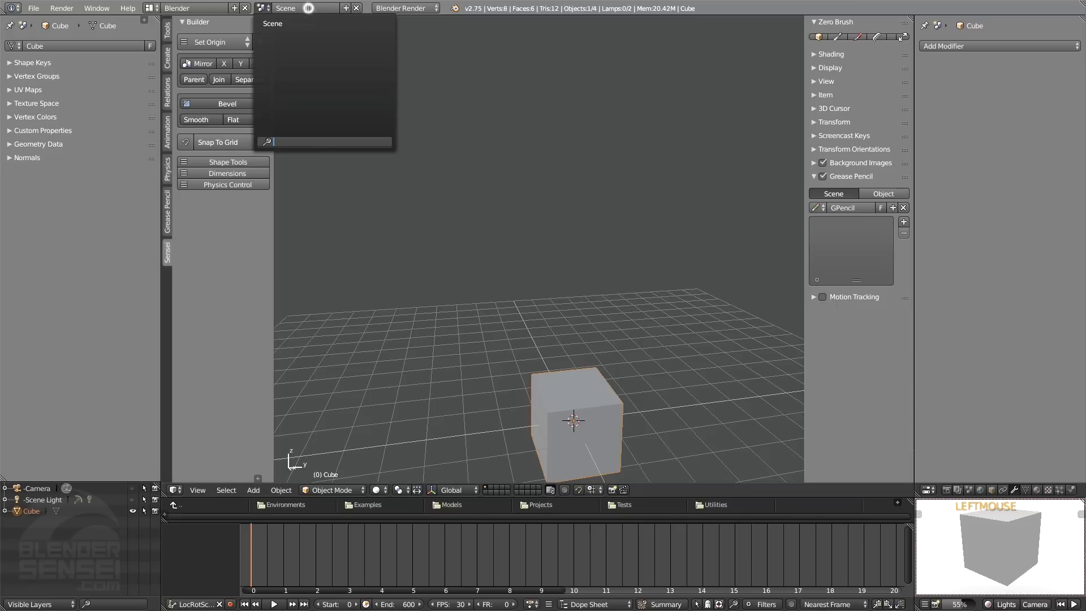
click(347, 8)
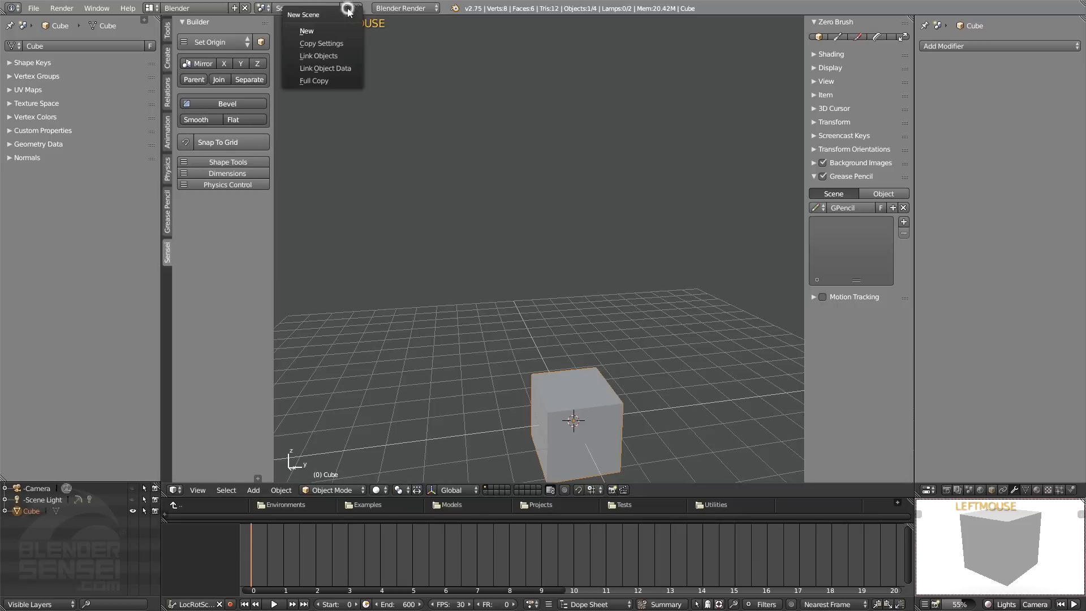
click(309, 31)
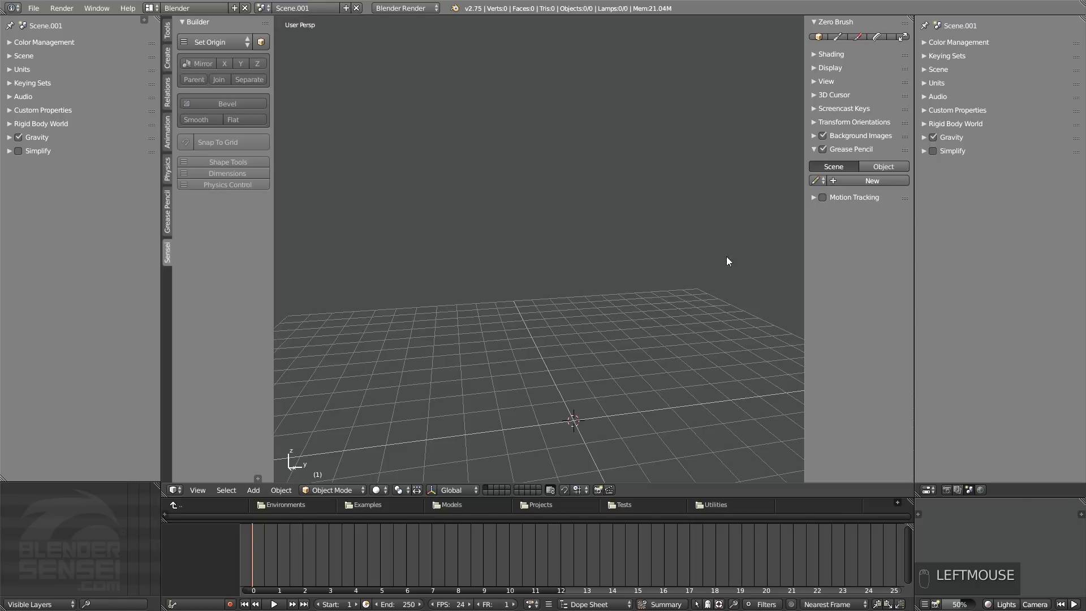
mouse_move(539, 197)
mouse_down()
mouse_move(555, 165)
mouse_move(585, 155)
mouse_move(609, 164)
mouse_up()
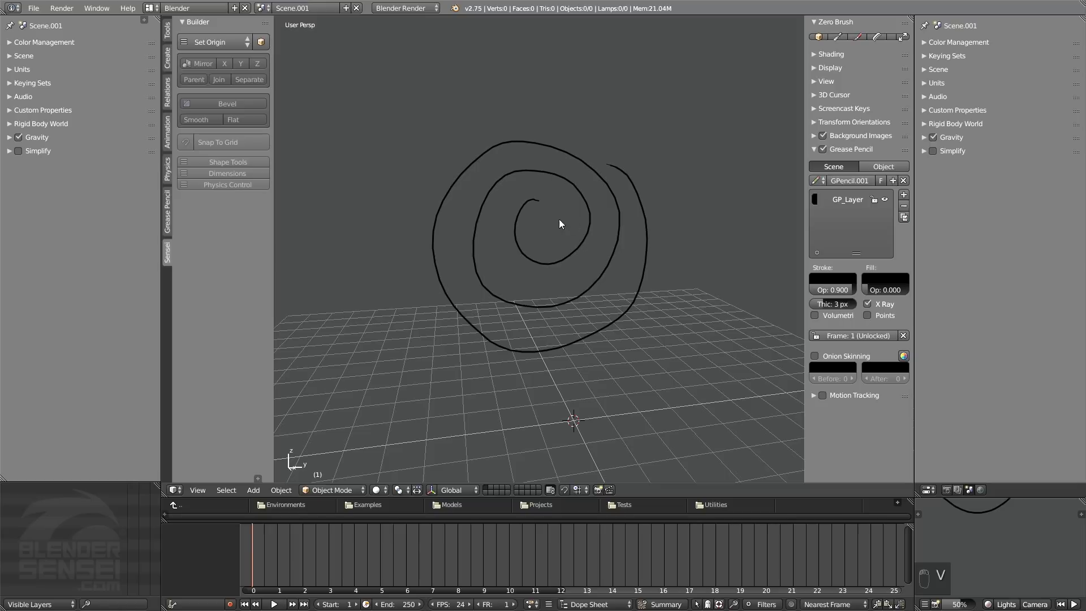
Rename the new scene to otherScene
click(299, 8)
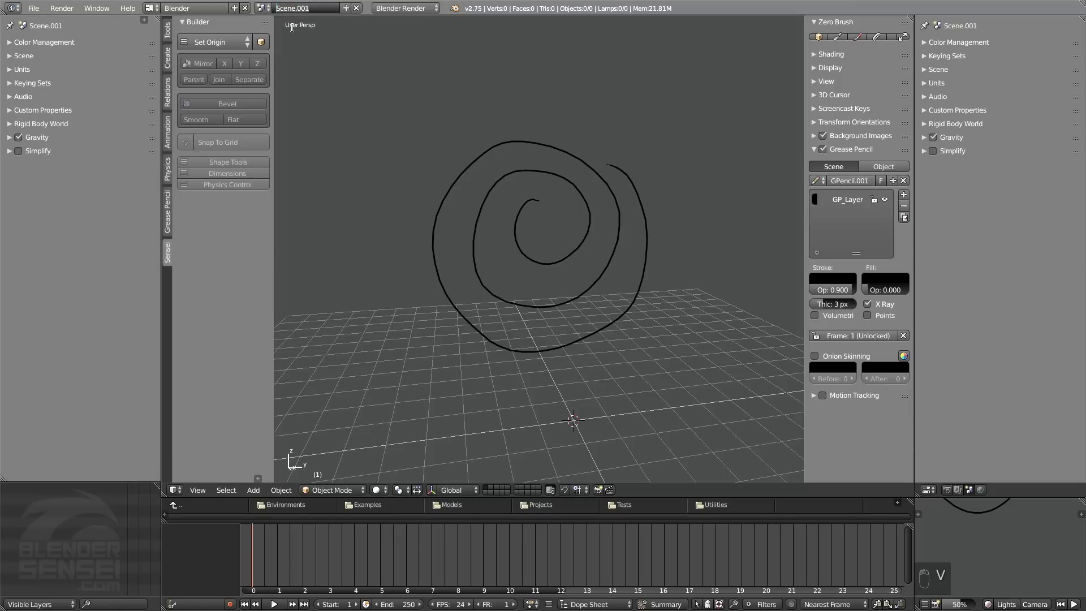
text(otherScene)
key(Return)
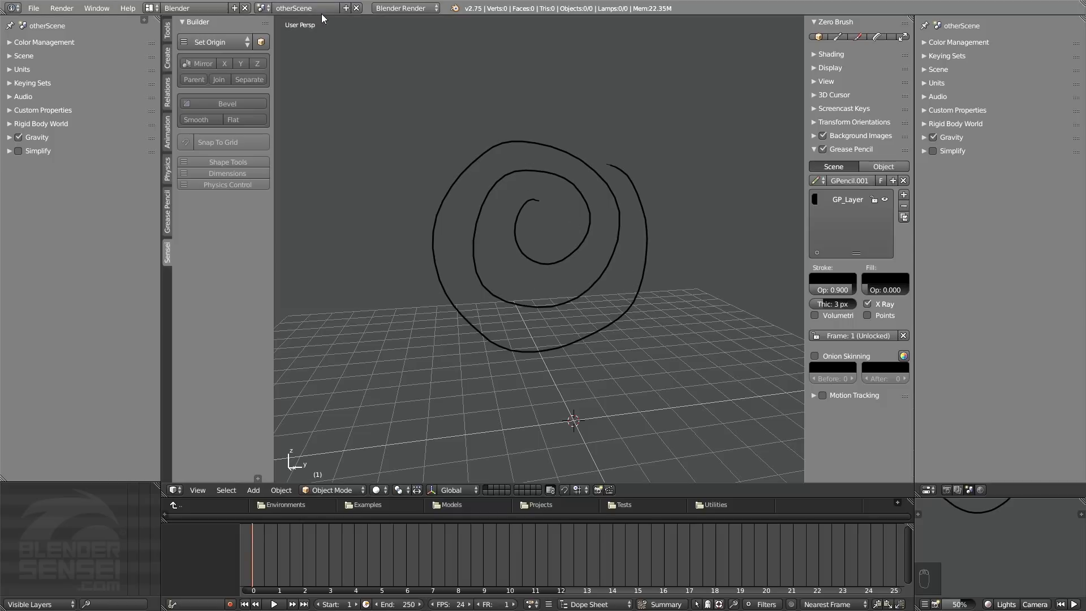
Switch back to the original scene named Scene, which contains the cube
click(266, 8)
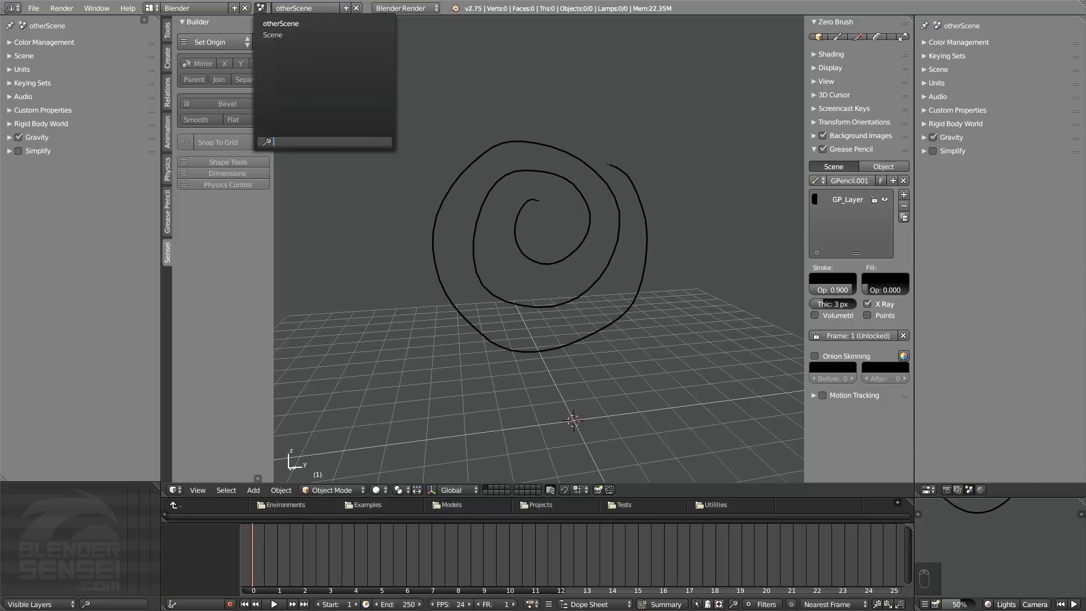
click(285, 35)
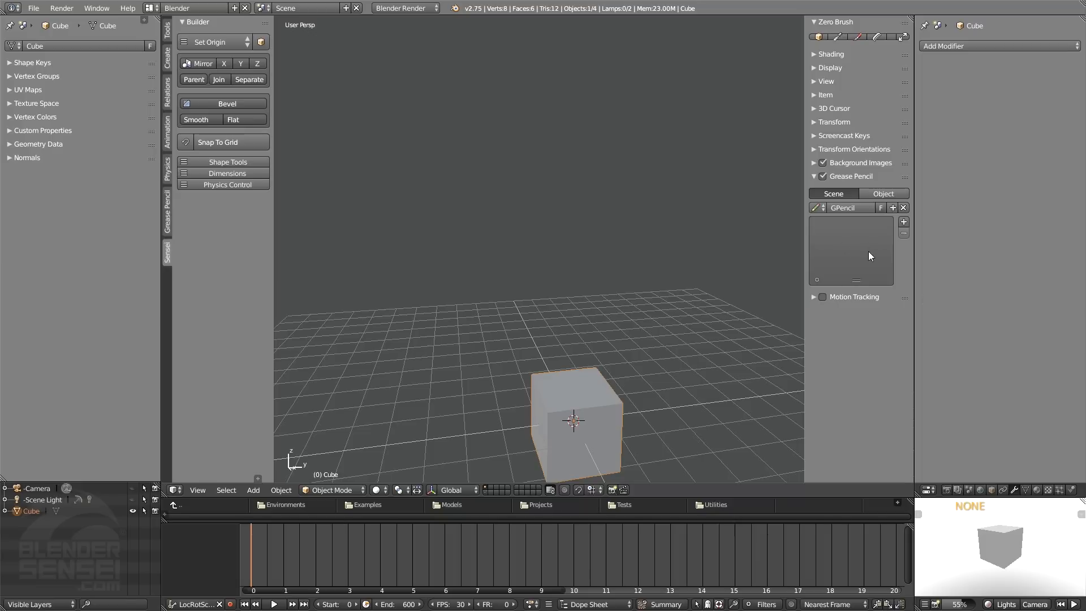
shift+middle_drag(867, 252, 843, 209)
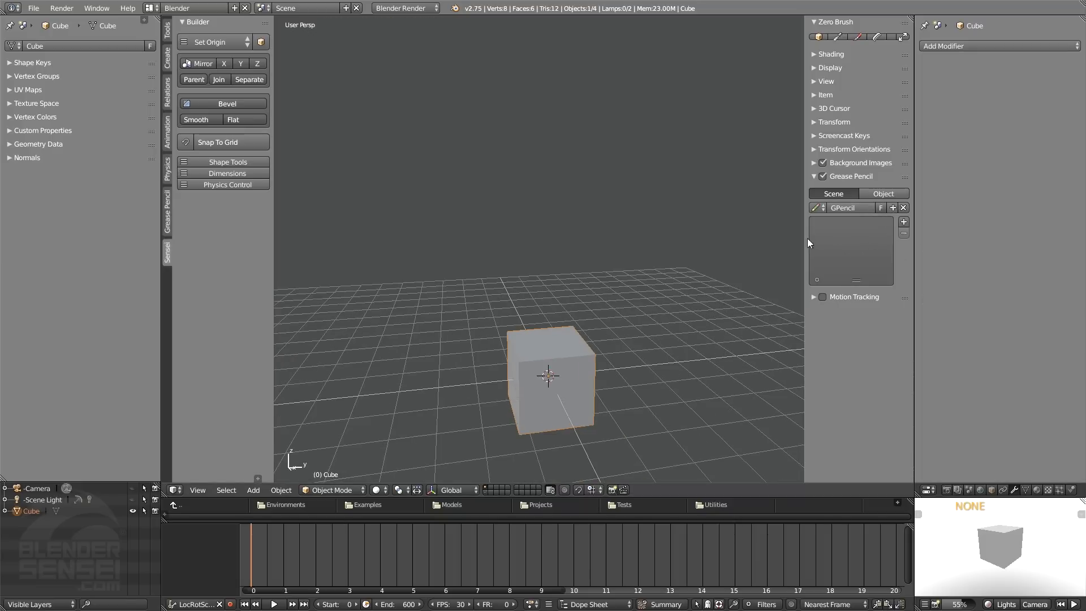
shift+middle_drag(751, 252, 744, 299)
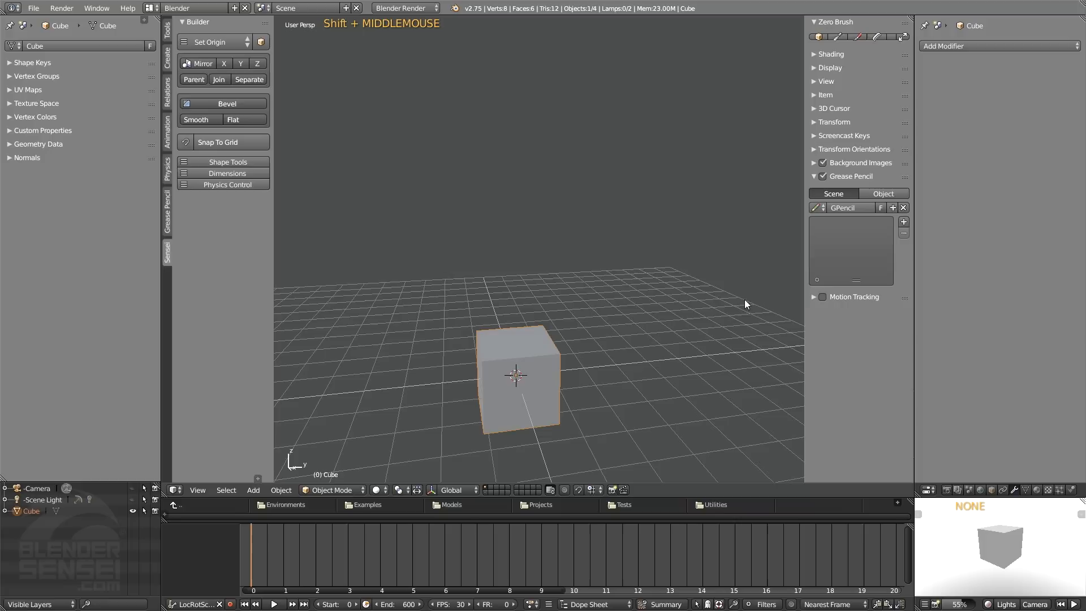
Set the Grease Pencil data source to Object and draw a zigzag stroke just above the cube
click(894, 194)
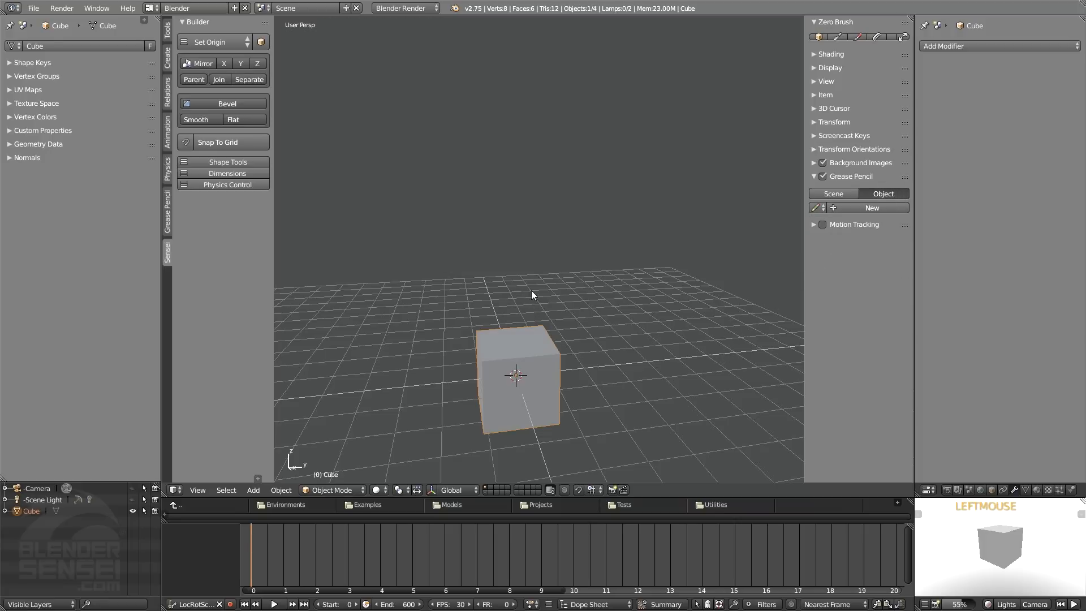
mouse_move(485, 263)
mouse_down()
mouse_move(498, 286)
mouse_move(651, 298)
mouse_up()
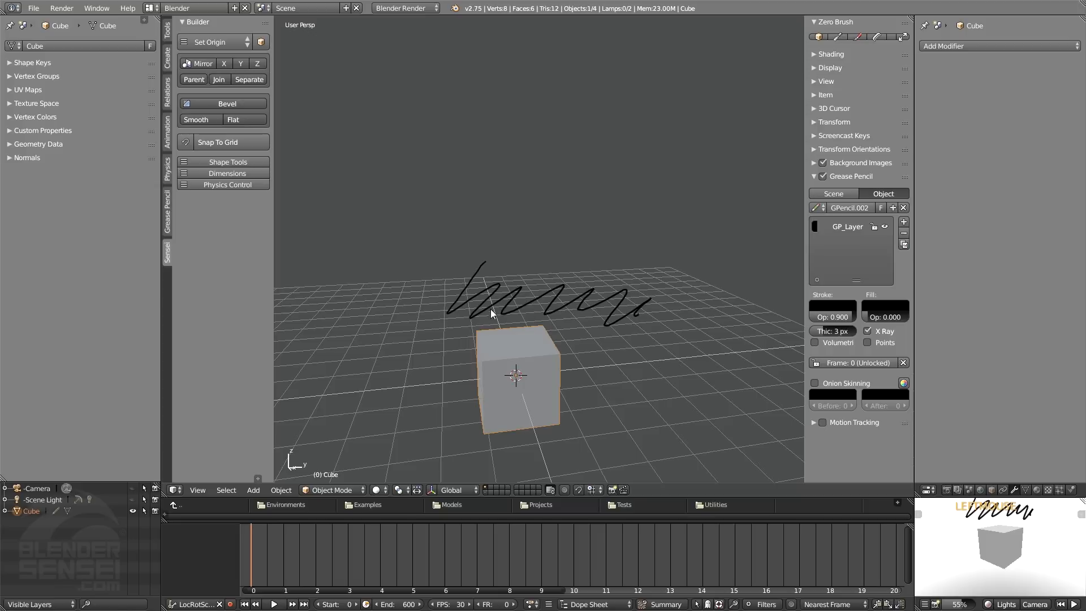
mouse_move(623, 347)
middle_down()
mouse_move(544, 354)
mouse_move(535, 370)
middle_up()
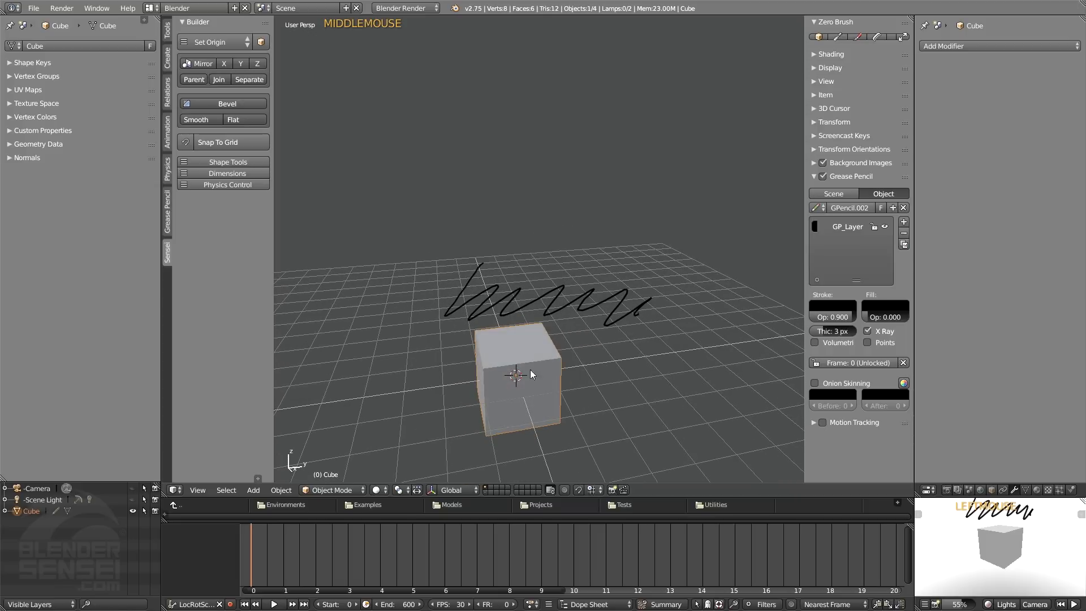
Hide the cube, unhide it, and select it again to check its attached Grease Pencil stroke
click(134, 512)
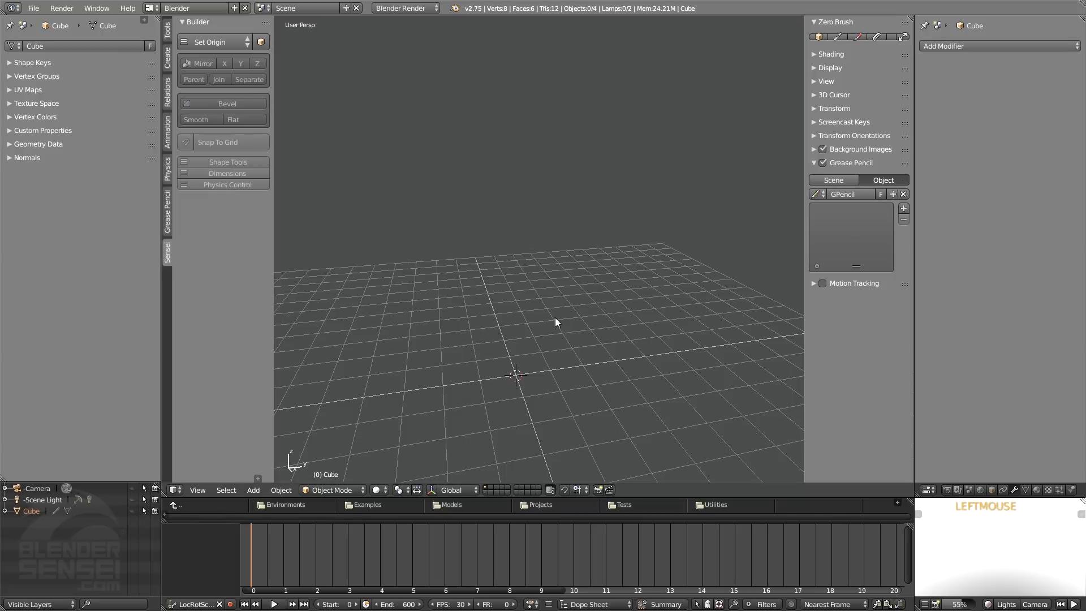
click(133, 511)
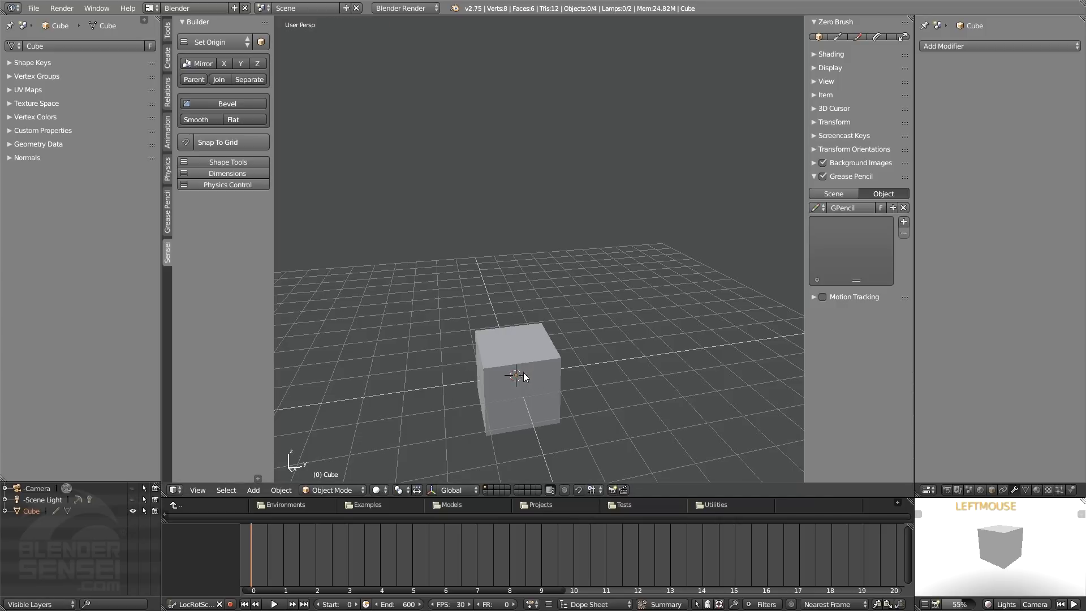
click(524, 347)
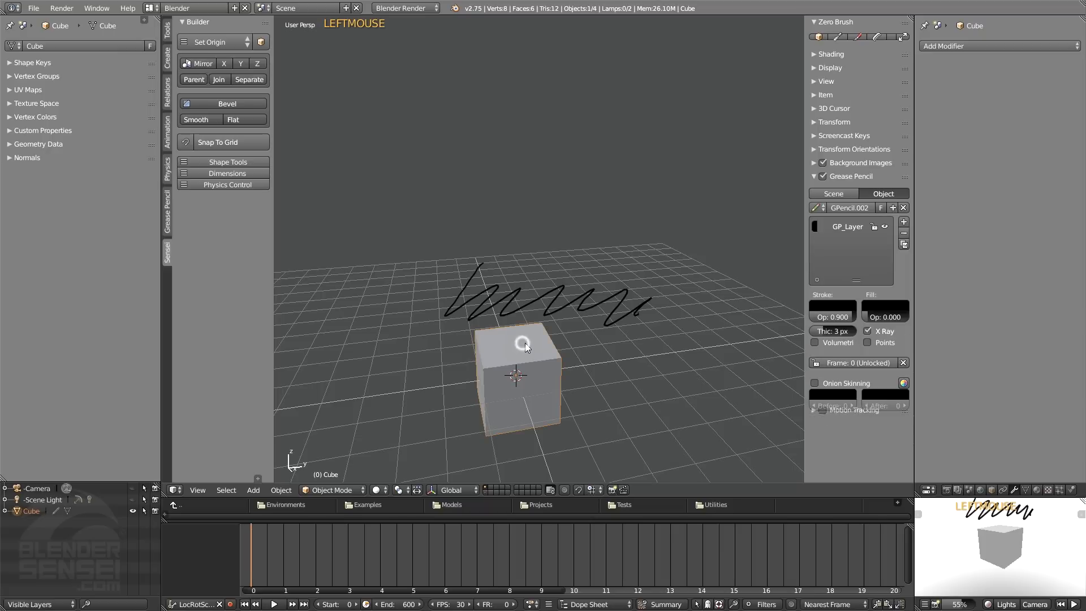
middle_drag(527, 352, 543, 345)
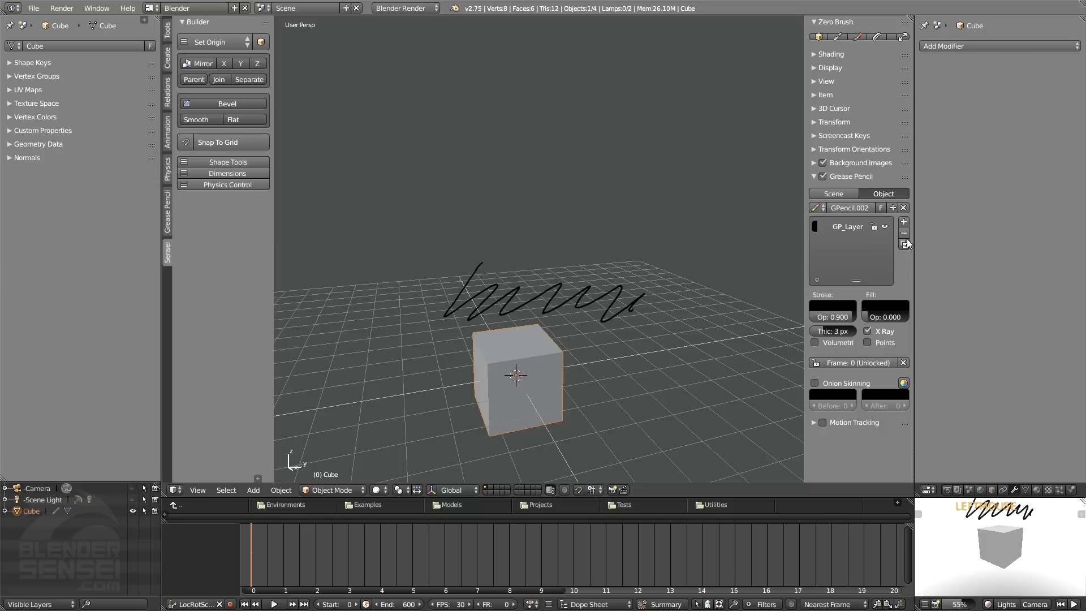
Draw a curved, looping freehand Grease Pencil stroke above the zigzag, attached to the cube
middle_drag(707, 257, 579, 354)
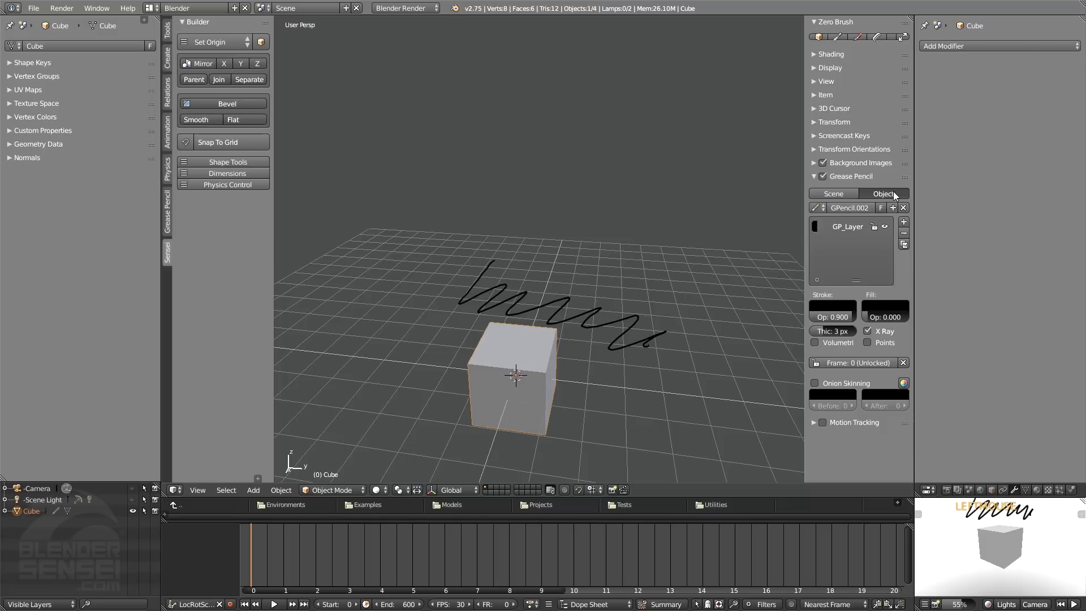
mouse_move(679, 261)
middle_down()
mouse_move(651, 301)
mouse_move(663, 339)
middle_up()
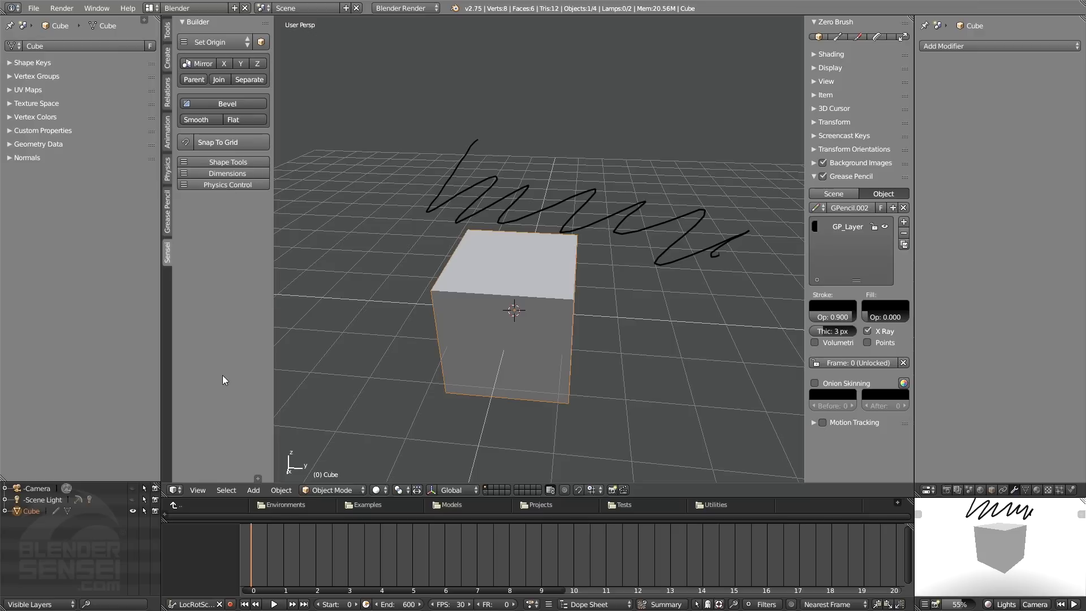
click(168, 219)
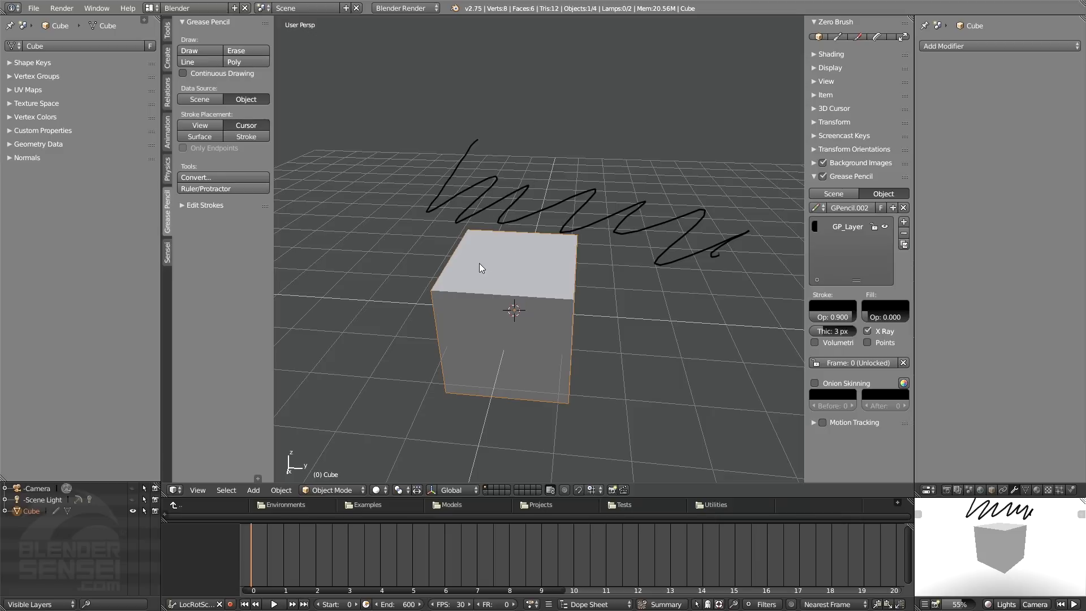
click(201, 53)
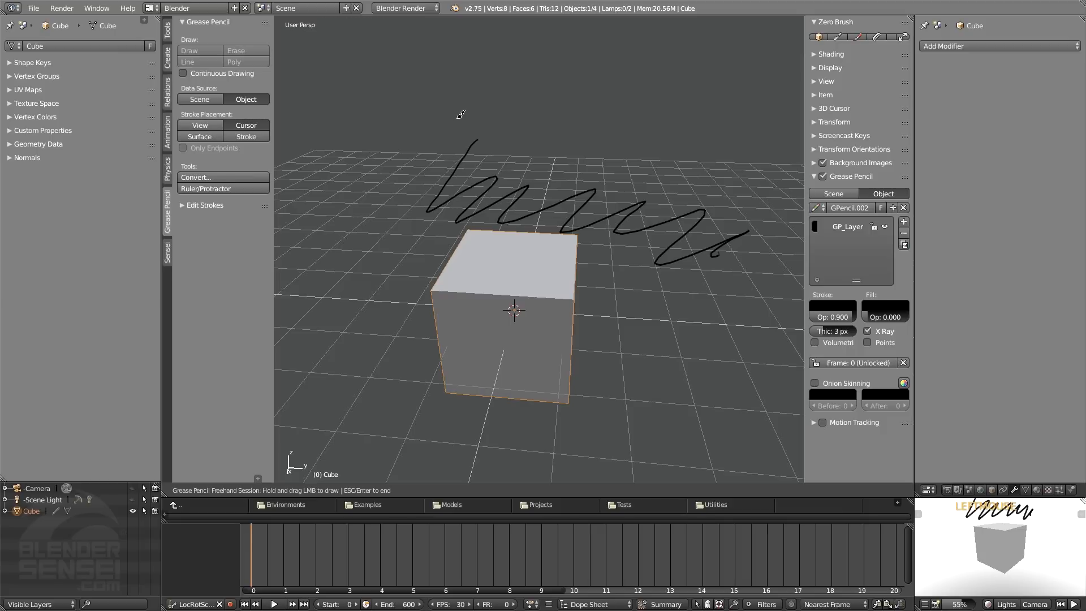
mouse_move(450, 90)
mouse_down()
mouse_move(398, 141)
mouse_move(473, 102)
mouse_move(500, 46)
mouse_move(412, 110)
mouse_up()
key(Escape)
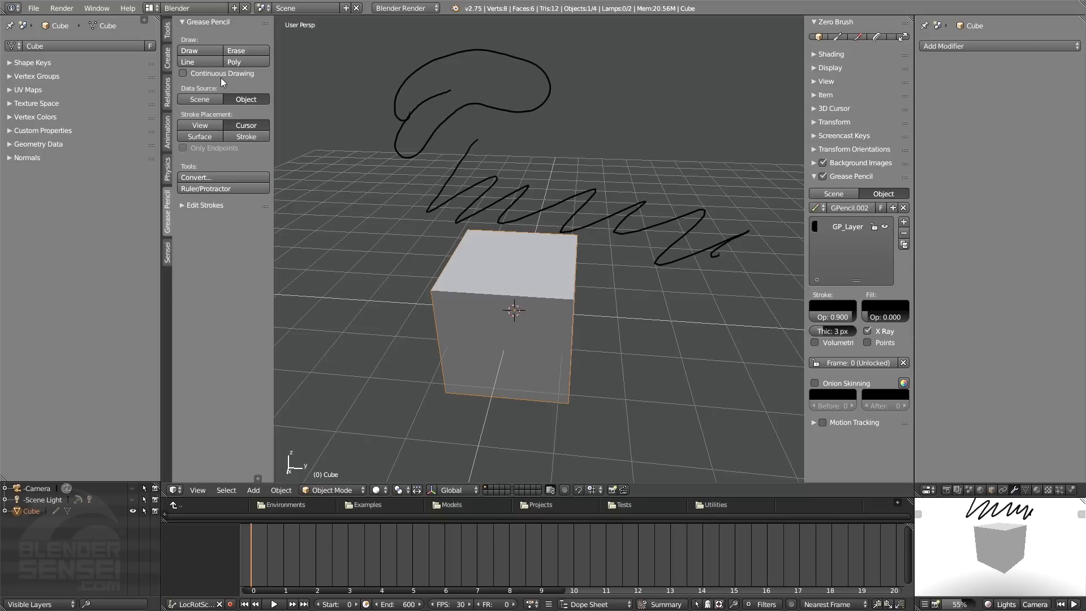
Enable Continuous Drawing and draw a large spiral and two small circles above the cube in one freehand session, changing the viewing angle between strokes
click(183, 73)
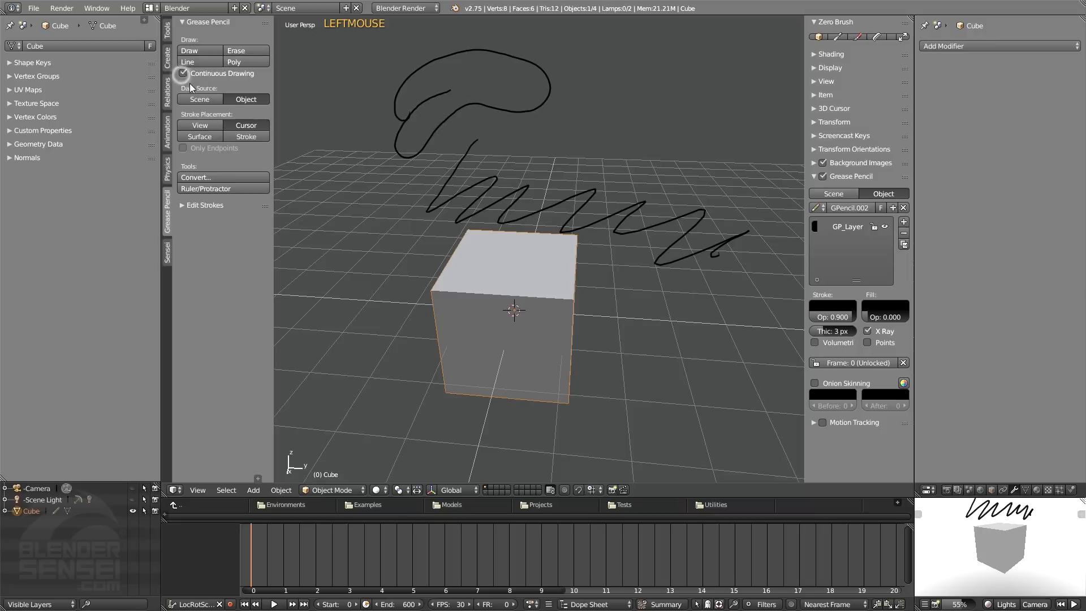
click(206, 52)
mouse_move(590, 74)
mouse_down()
mouse_move(599, 135)
mouse_move(622, 90)
mouse_move(660, 104)
mouse_up()
mouse_move(702, 154)
middle_down()
mouse_move(679, 113)
mouse_move(637, 175)
middle_up()
mouse_move(637, 176)
mouse_down()
mouse_move(628, 222)
mouse_move(640, 187)
mouse_up()
middle_drag(639, 186, 660, 168)
mouse_move(659, 168)
mouse_down()
mouse_move(671, 192)
mouse_move(679, 173)
mouse_up()
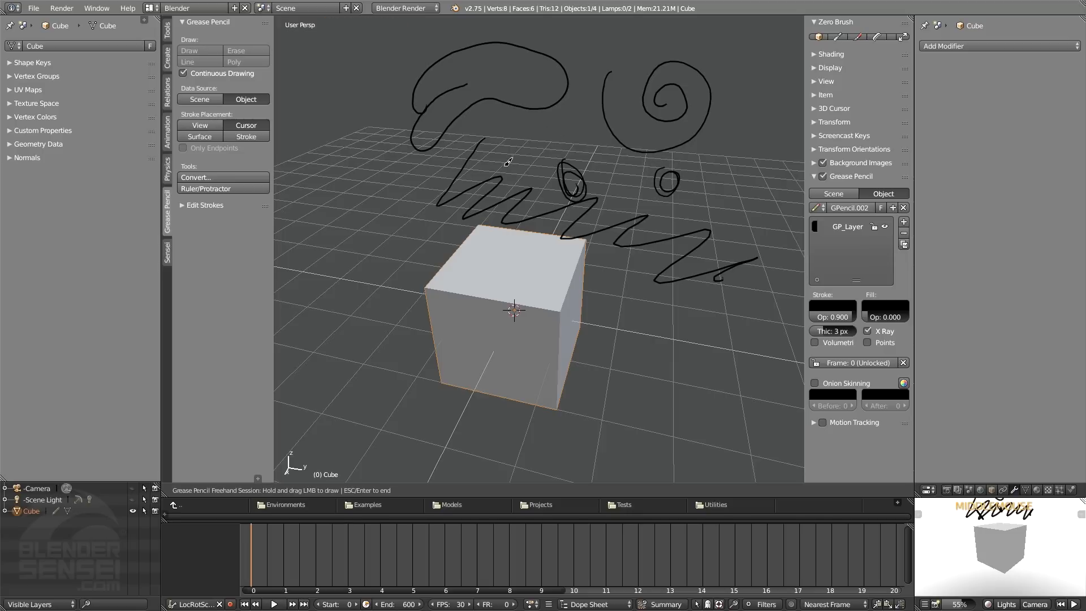
middle_drag(518, 164, 574, 163)
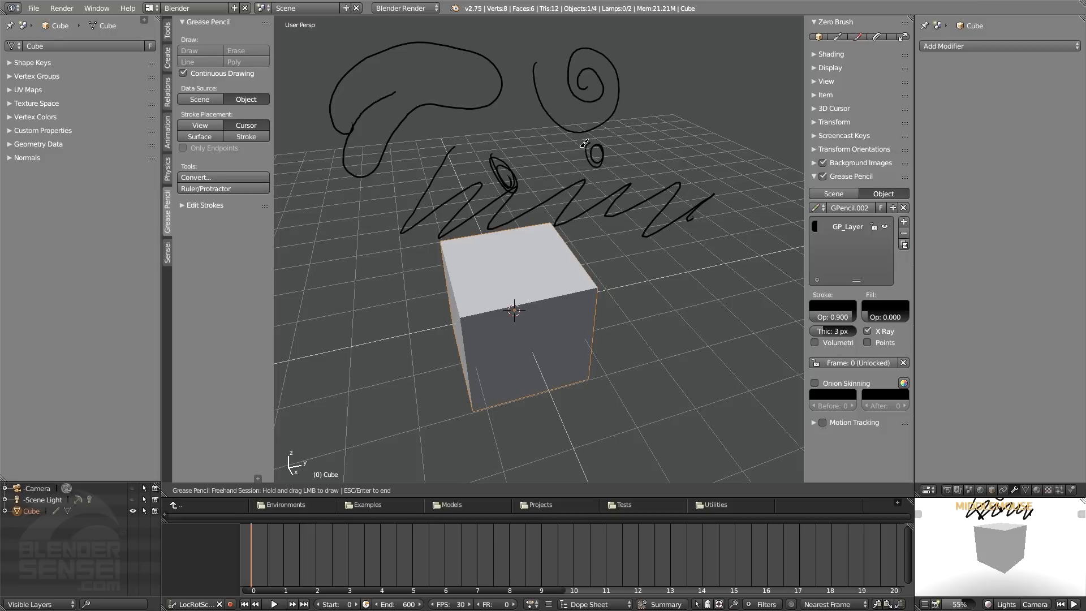
middle_drag(574, 154, 553, 164)
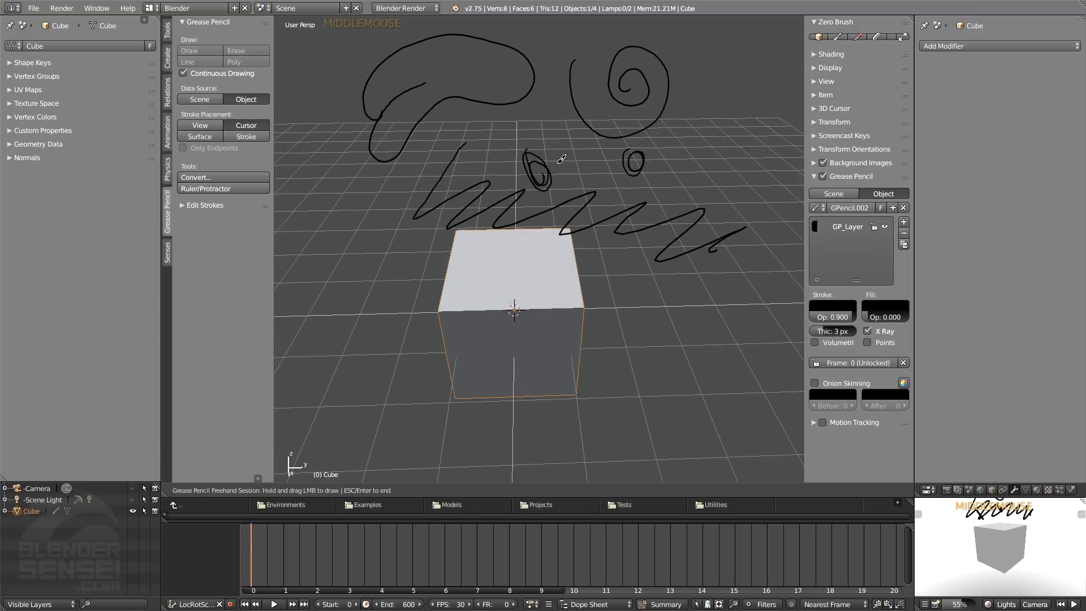
key(Escape)
Disable Continuous Drawing and scribble a short freehand zigzag over the cube
mouse_move(606, 157)
middle_down()
mouse_move(585, 153)
mouse_move(572, 126)
middle_up()
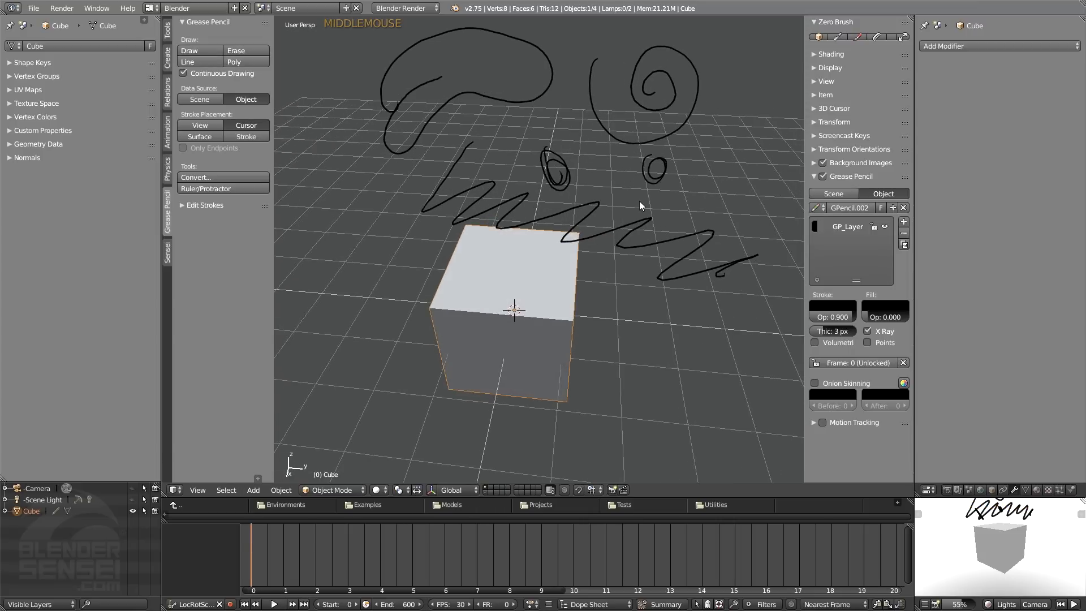
key(KP_1)
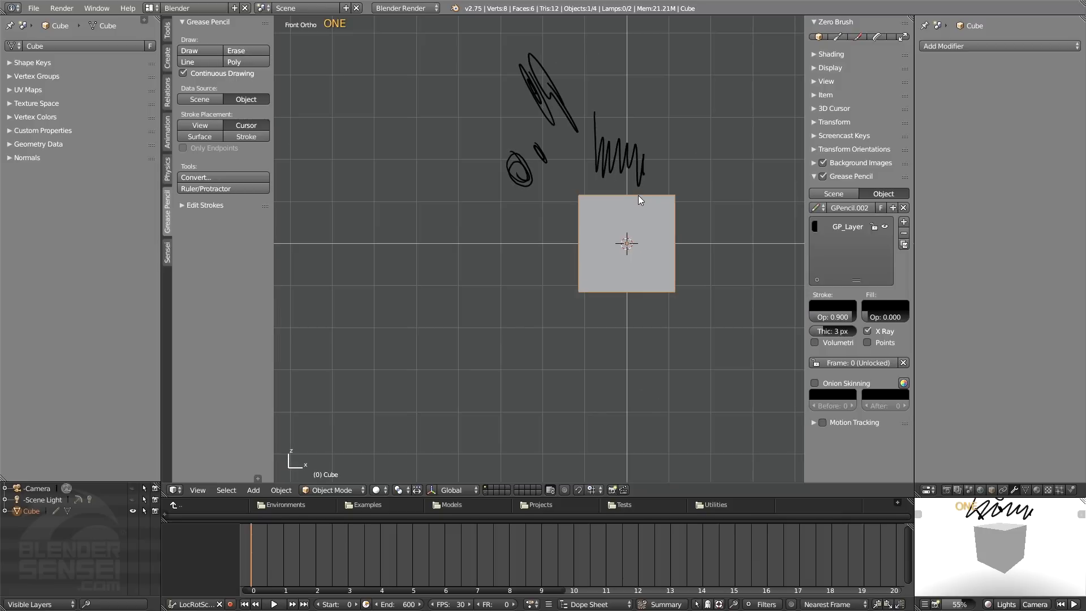
key(KP_3)
mouse_move(627, 195)
middle_down()
mouse_move(597, 256)
mouse_move(603, 222)
middle_up()
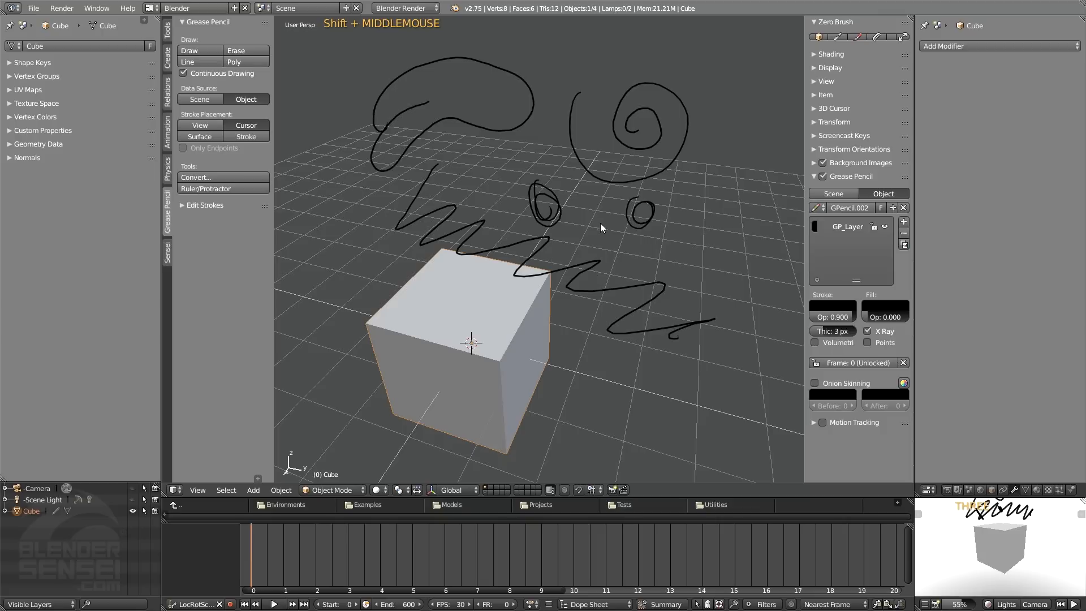
click(192, 74)
middle_drag(490, 293, 558, 277)
drag(428, 299, 480, 352)
middle_drag(464, 355, 506, 332)
mouse_move(497, 331)
shift+middle_down()
mouse_move(630, 340)
mouse_move(572, 354)
mouse_move(552, 327)
mouse_move(556, 311)
mouse_move(527, 287)
shift+middle_up()
In the right orthographic view, draw a long freehand stroke that sweeps around from the cube and zigzags up past the spiral
key(ctrl+alt+shift+space)
key(1)
key(2)
key(3)
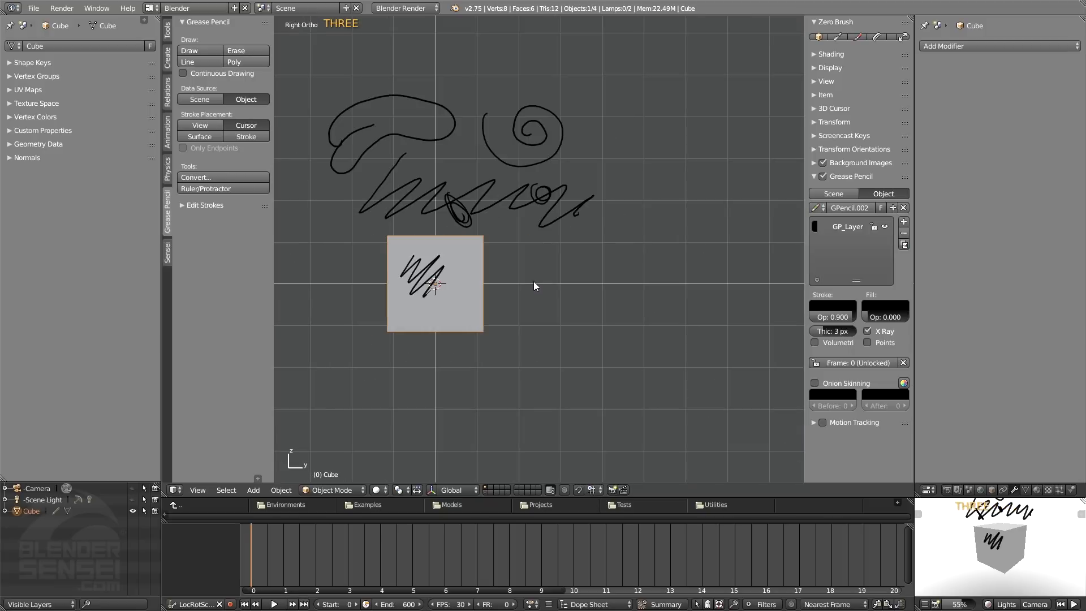
mouse_move(433, 238)
mouse_down()
mouse_move(486, 325)
mouse_move(605, 291)
mouse_move(657, 145)
mouse_move(641, 91)
mouse_move(571, 57)
mouse_up()
key(v)
mouse_move(603, 169)
middle_down()
mouse_move(557, 203)
mouse_move(566, 225)
middle_up()
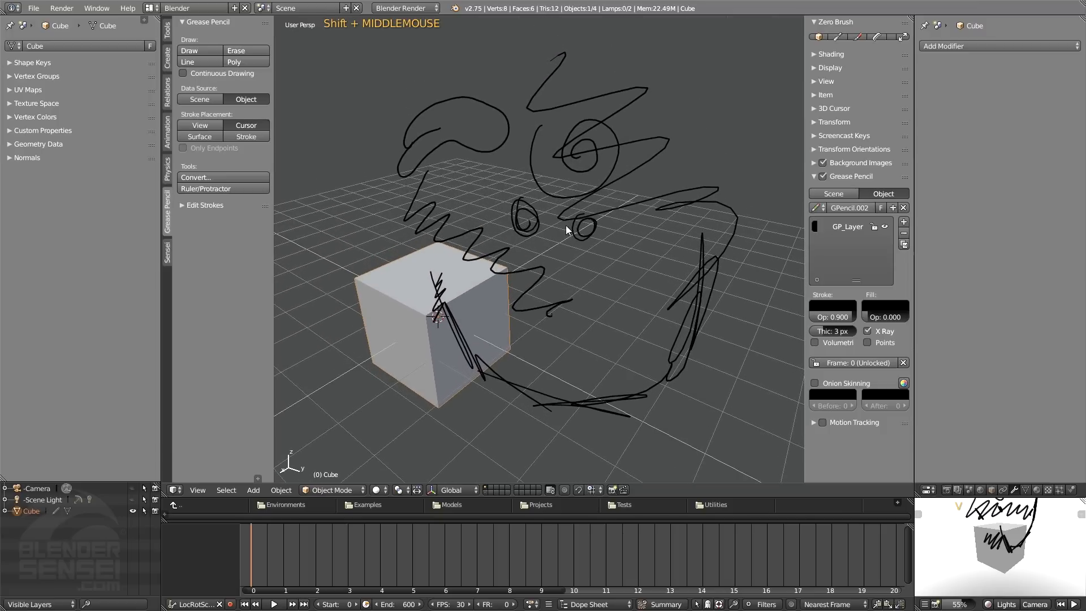
Delete the cube's GP_Layer with all its strokes and switch the Grease Pencil data source to Scene
click(851, 228)
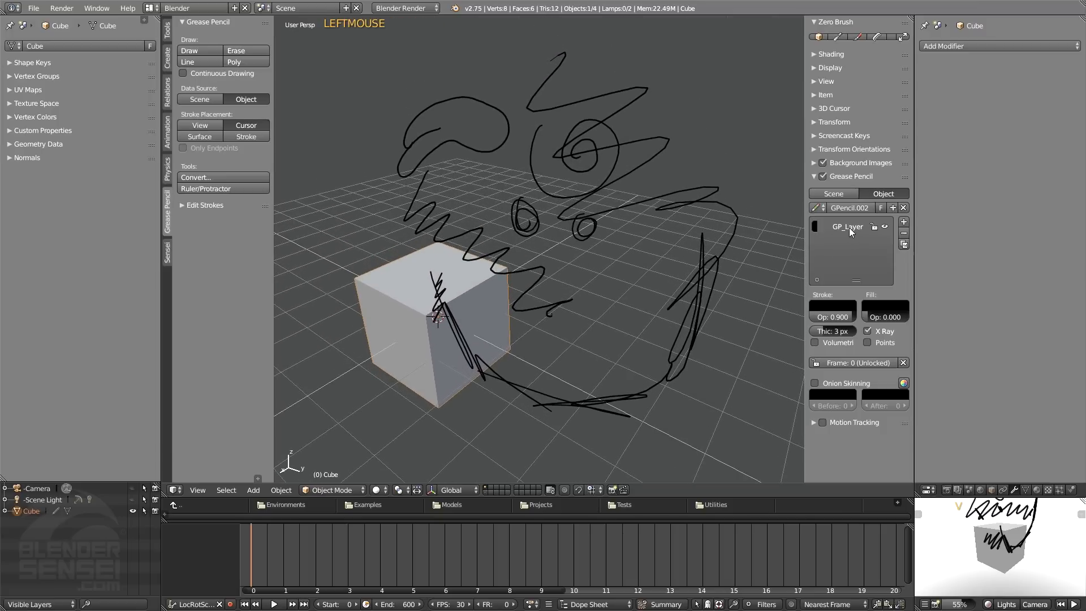
click(905, 234)
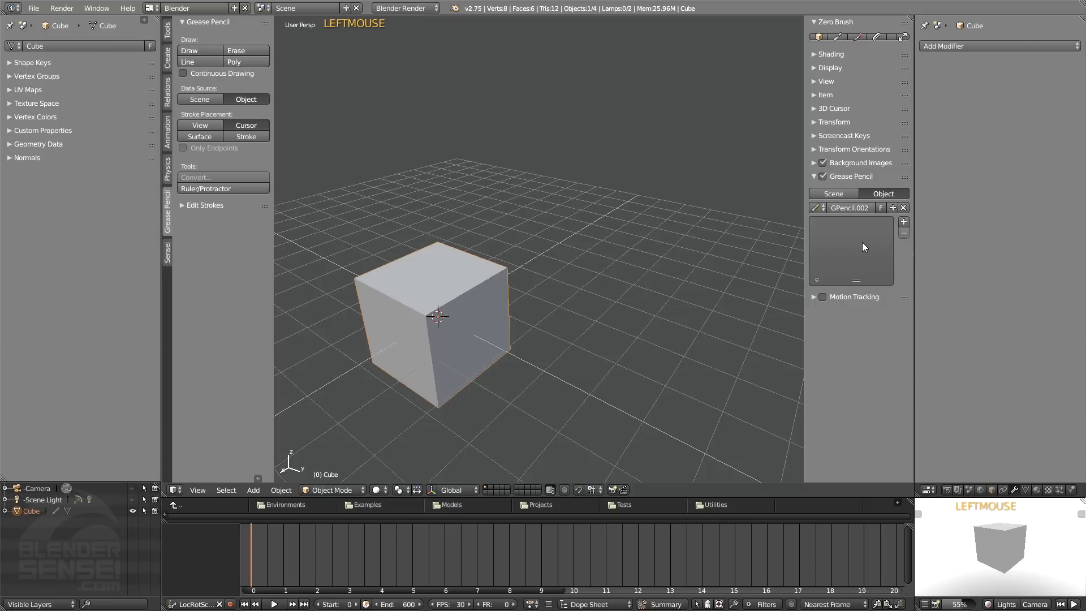
click(846, 195)
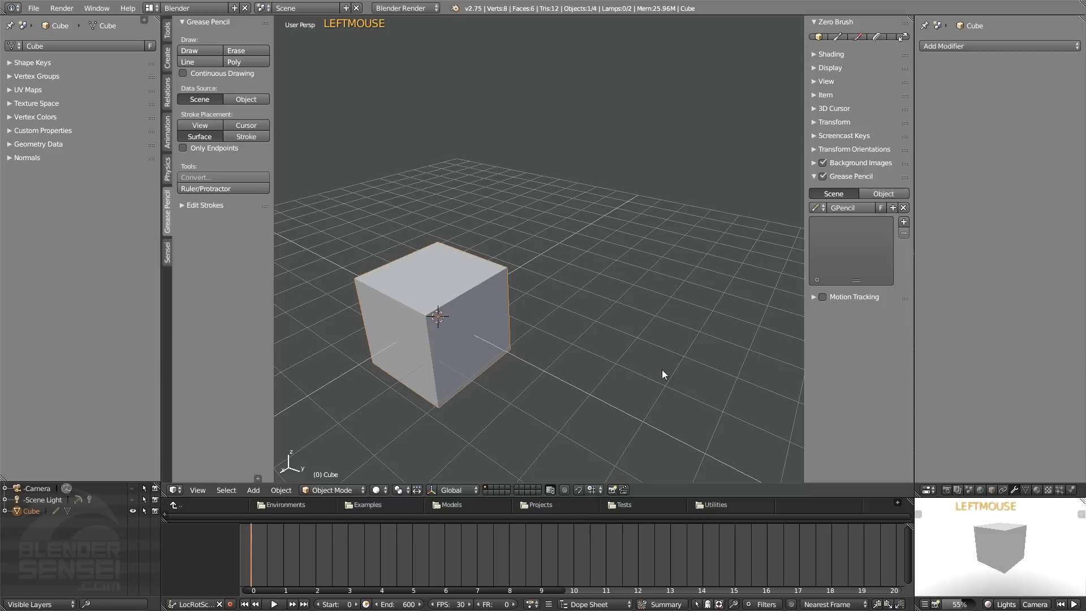
Draw one straight diagonal stroke above and beside the cube with the Grease Pencil Line tool
middle_drag(579, 342, 440, 337)
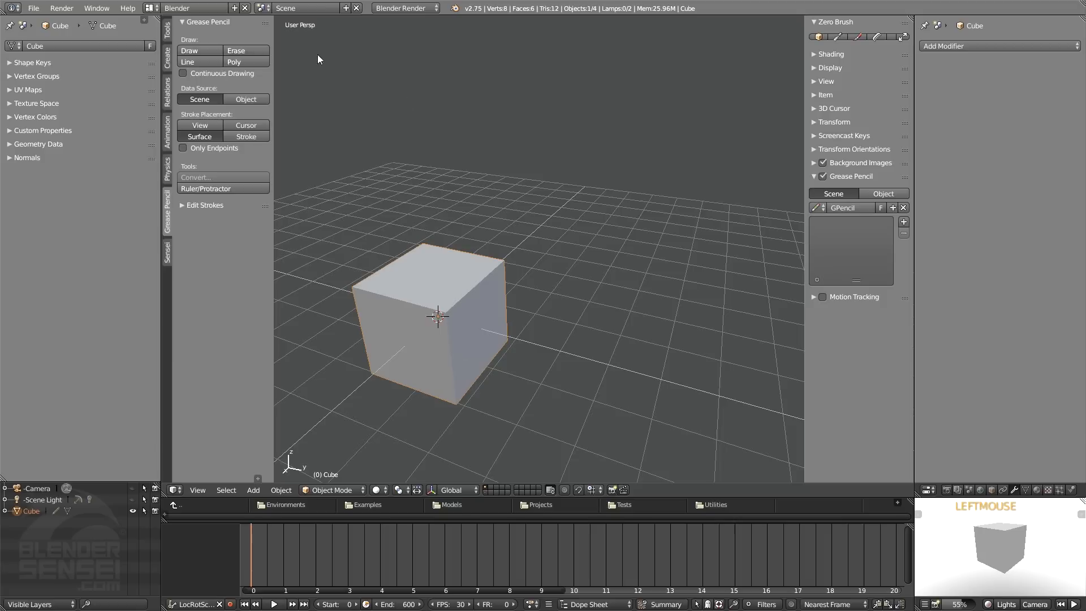
click(204, 62)
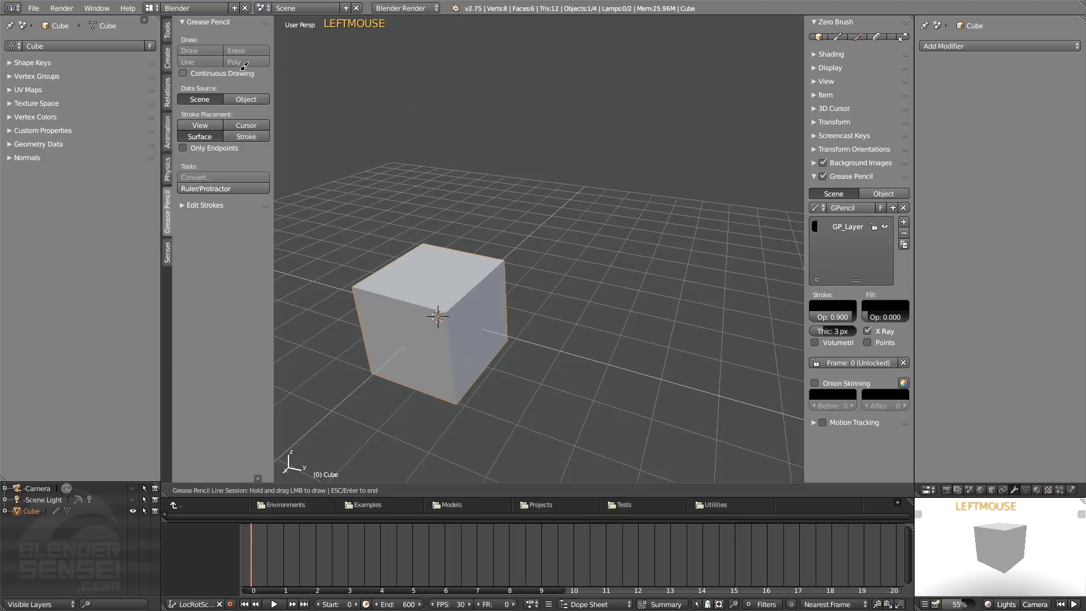
mouse_move(492, 86)
mouse_down()
mouse_move(526, 155)
mouse_move(615, 263)
mouse_move(677, 262)
mouse_move(725, 238)
mouse_move(633, 320)
mouse_move(545, 357)
mouse_move(414, 306)
mouse_move(655, 265)
mouse_move(691, 210)
mouse_move(603, 274)
mouse_move(588, 289)
mouse_move(604, 287)
mouse_move(596, 296)
mouse_move(584, 274)
mouse_move(552, 290)
mouse_move(587, 288)
mouse_move(650, 245)
mouse_move(657, 252)
mouse_up()
key(Escape)
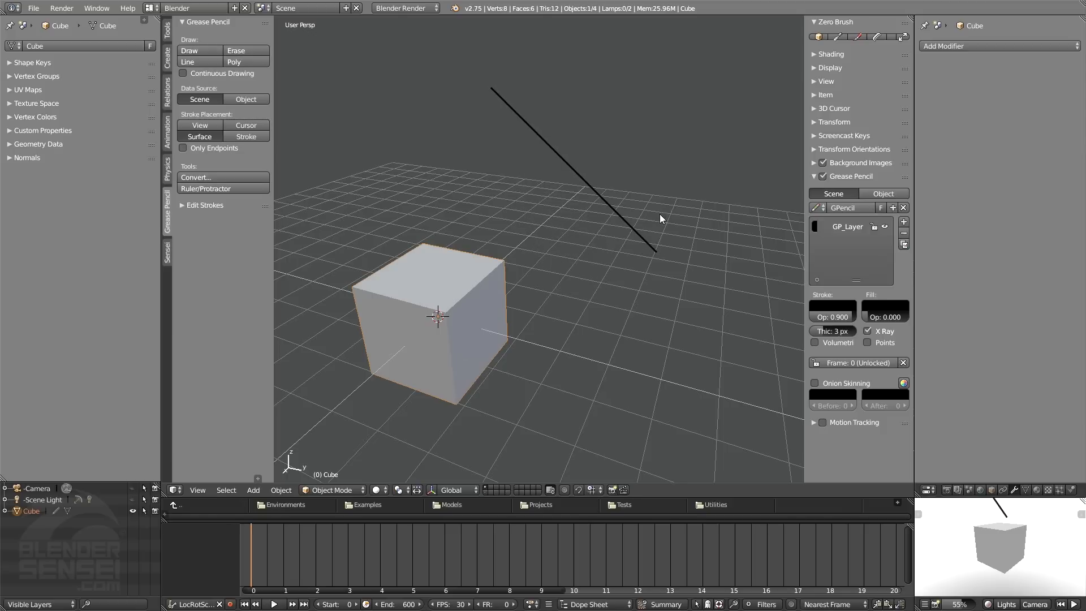
Erase the straight diagonal stroke with the Grease Pencil Erase tool
click(252, 51)
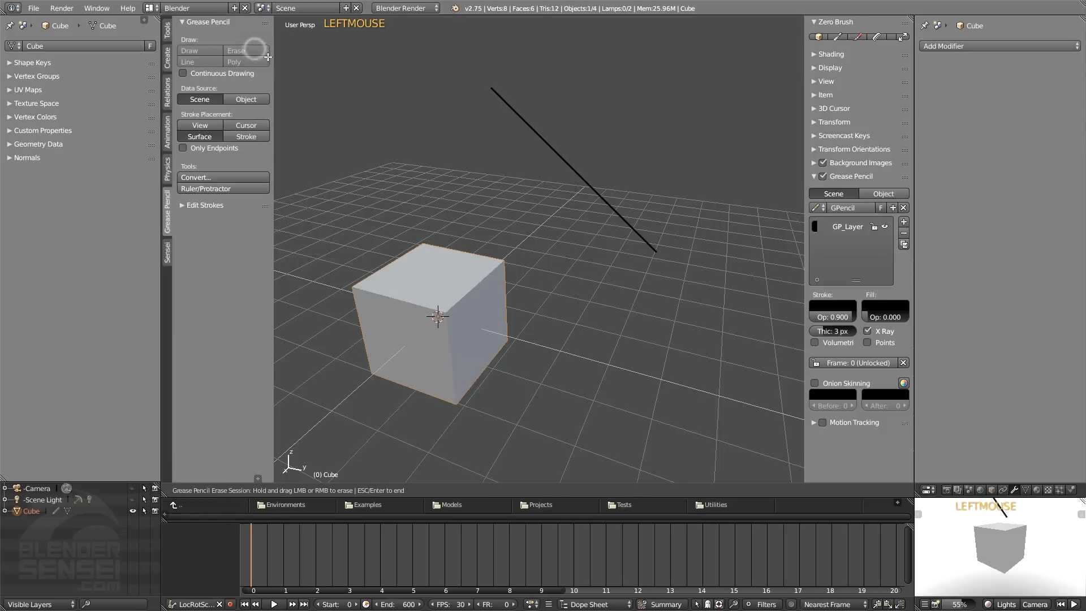
click(500, 100)
key(Escape)
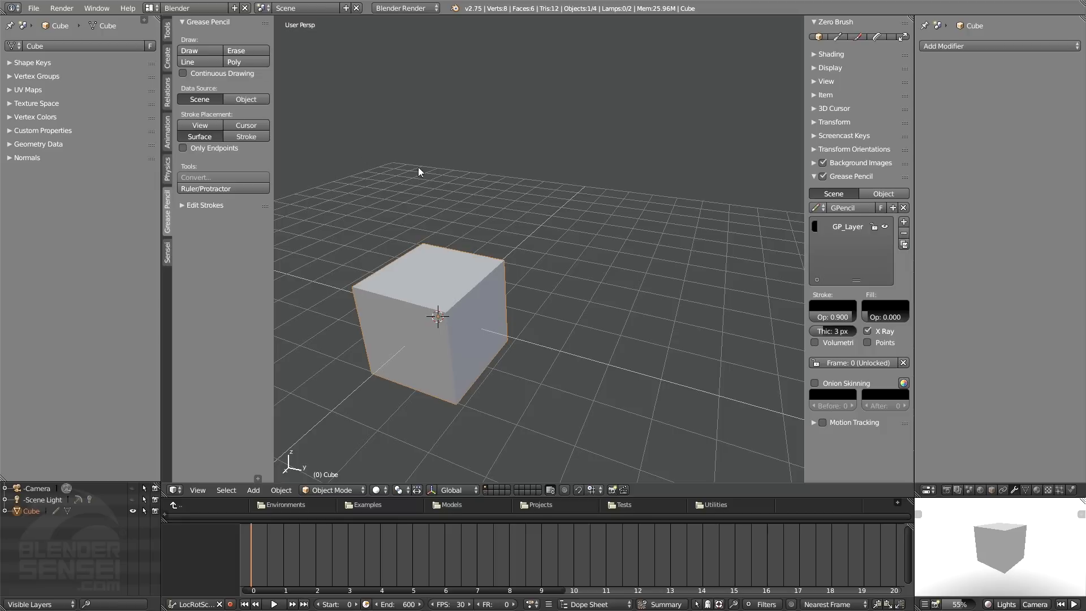
Draw an angular Poly stroke of eleven points zigzagging down beside the cube and back up
click(257, 61)
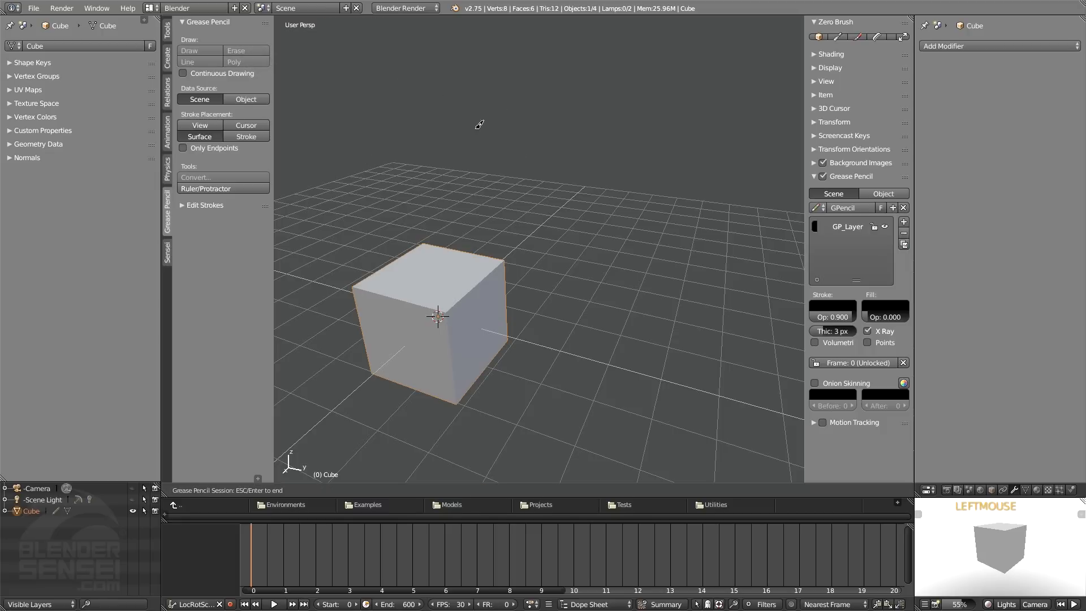
click(472, 83)
click(559, 218)
click(634, 179)
click(682, 258)
click(604, 326)
click(577, 411)
click(645, 446)
click(713, 373)
click(667, 343)
click(730, 295)
click(746, 220)
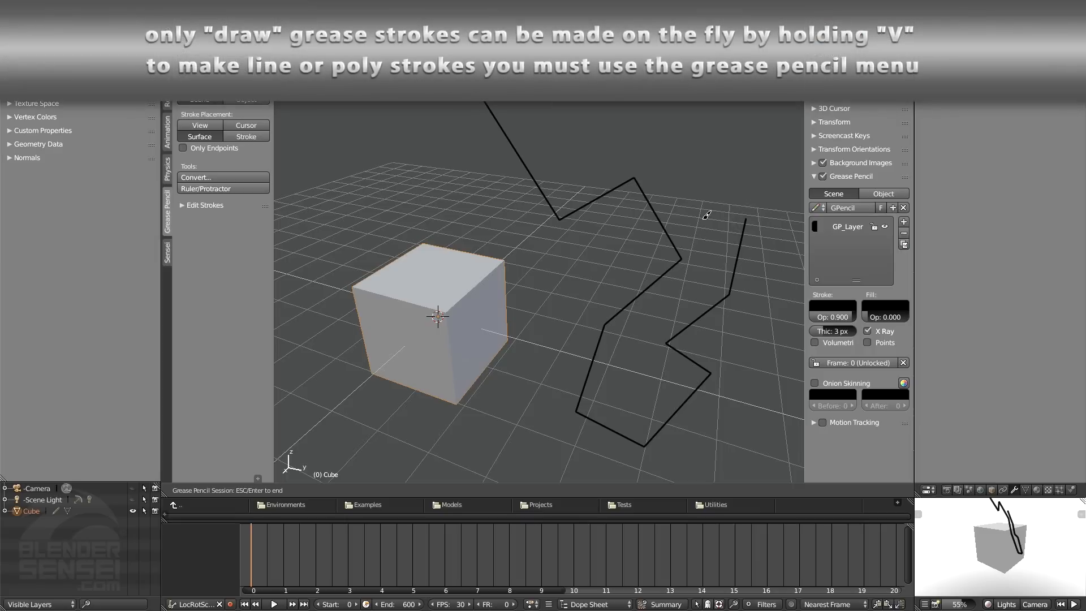
Examine how the poly stroke sits in 3D space around the cube from other angles and zoom levels
middle_drag(741, 302, 626, 302)
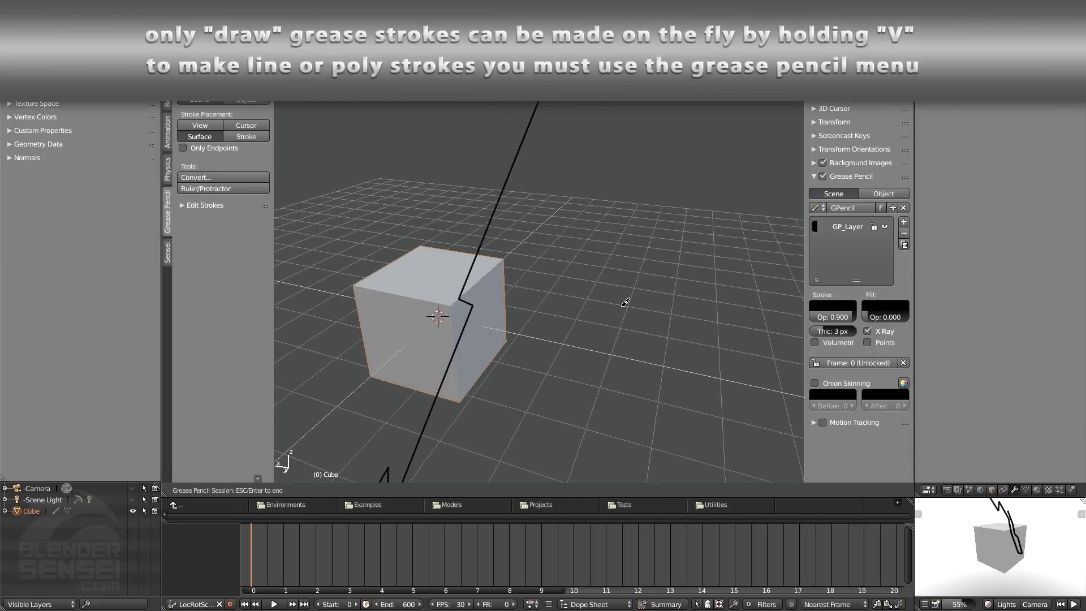
mouse_move(578, 401)
shift+middle_down()
mouse_move(570, 358)
mouse_move(582, 310)
mouse_move(616, 315)
shift+middle_up()
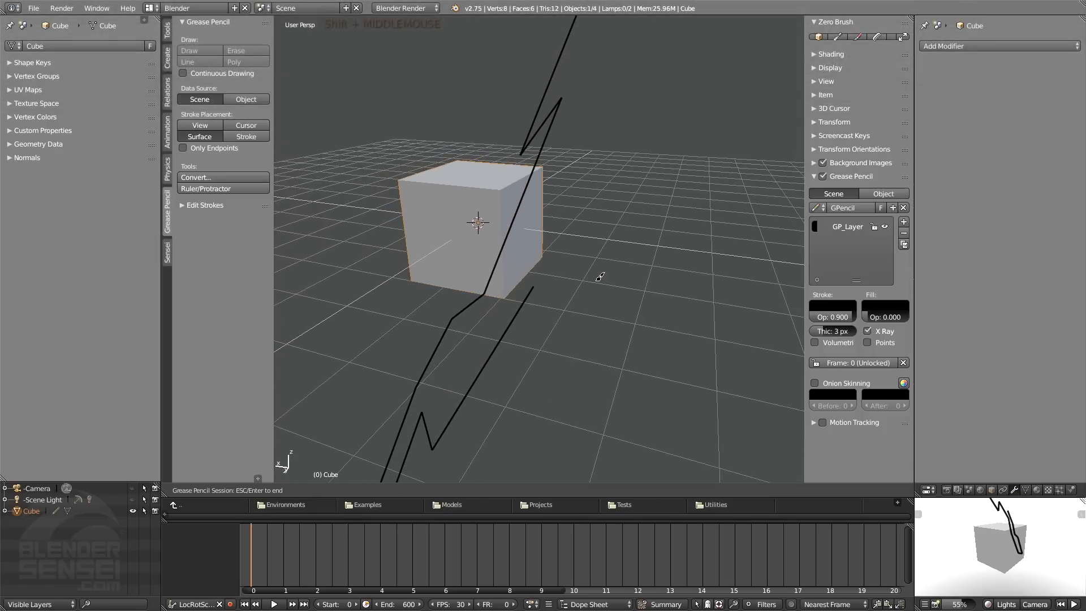
scroll(595, 268, up, 3)
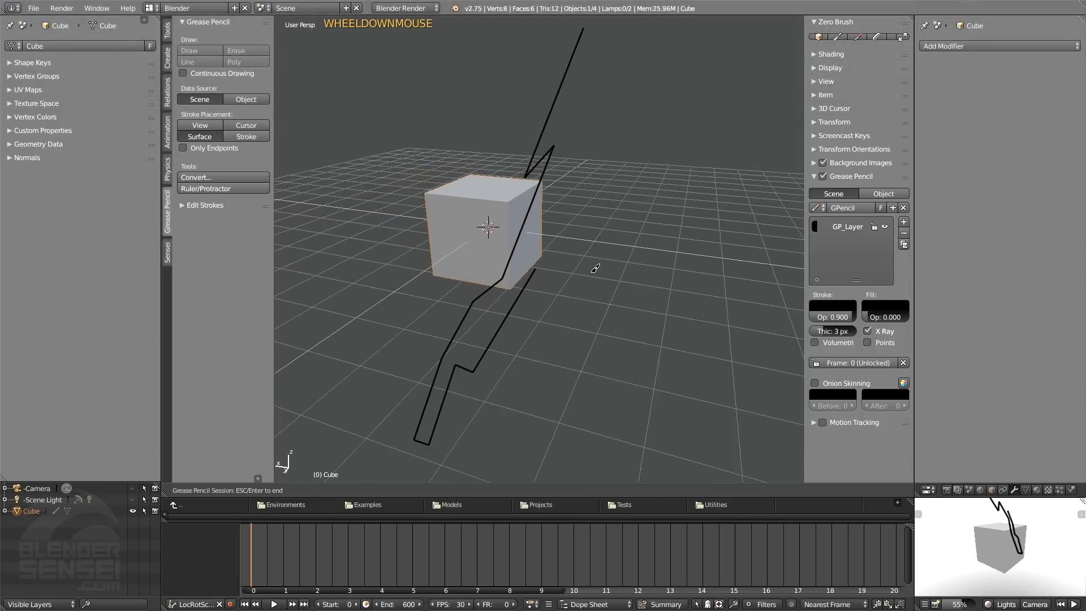
shift+middle_drag(593, 268, 597, 292)
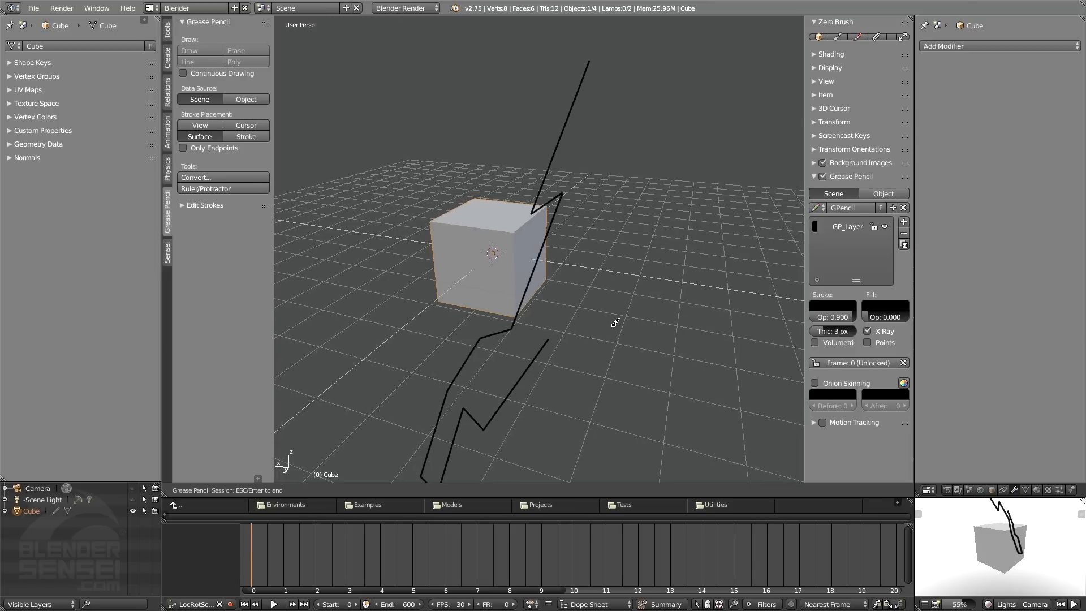
mouse_move(595, 334)
shift+middle_down()
mouse_move(587, 325)
mouse_move(604, 325)
shift+middle_up()
scroll(605, 326, down, 2)
scroll(605, 326, up, 2)
scroll(607, 325, down, 1)
shift+middle_drag(607, 324, 545, 333)
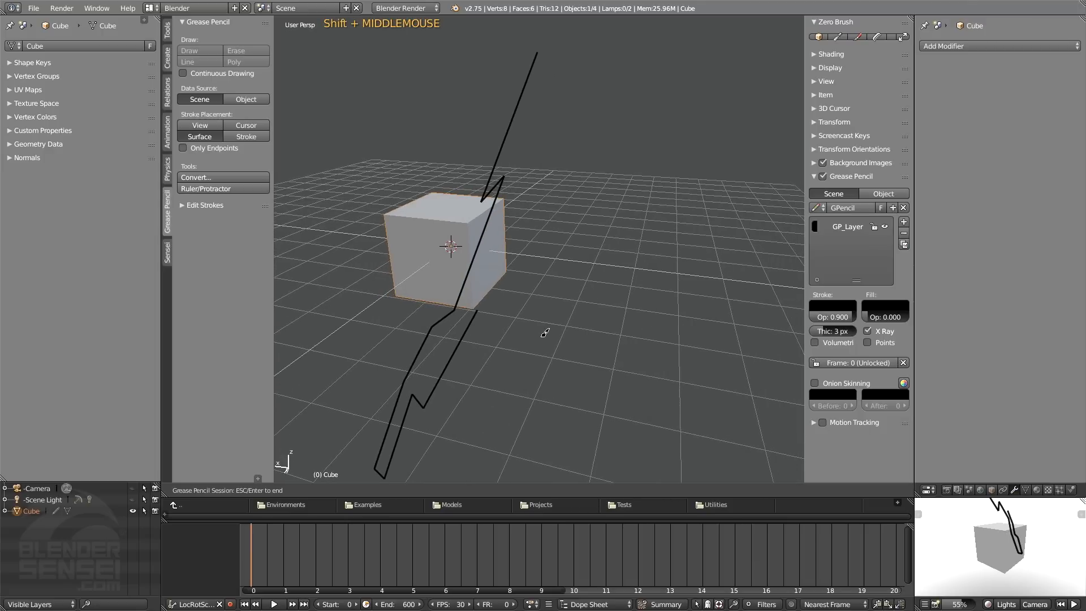
Extend the same poly stroke with more connected points around the cube, changing the viewing angle between points
click(641, 304)
click(677, 208)
click(722, 283)
click(735, 388)
click(657, 434)
mouse_move(657, 434)
middle_down()
mouse_move(677, 388)
mouse_move(602, 407)
mouse_move(721, 229)
mouse_move(786, 295)
middle_up()
click(545, 376)
click(495, 385)
click(485, 433)
click(535, 443)
shift+middle_drag(535, 443, 541, 357)
click(558, 407)
Continue the poly stroke upward above the cube into an open angular loop and end the drawing session
mouse_move(410, 393)
middle_down()
mouse_move(495, 341)
mouse_move(583, 356)
mouse_move(691, 270)
mouse_move(497, 331)
mouse_move(498, 359)
middle_up()
click(650, 306)
click(613, 115)
click(553, 85)
click(515, 121)
mouse_move(520, 113)
middle_down()
mouse_move(609, 183)
mouse_move(582, 187)
mouse_move(594, 177)
middle_up()
click(594, 177)
click(659, 141)
click(625, 105)
mouse_move(625, 105)
middle_down()
mouse_move(554, 163)
mouse_move(527, 121)
mouse_move(566, 112)
middle_up()
mouse_move(566, 112)
shift+middle_down()
mouse_move(703, 194)
mouse_move(785, 212)
shift+middle_up()
click(569, 143)
click(537, 196)
click(580, 202)
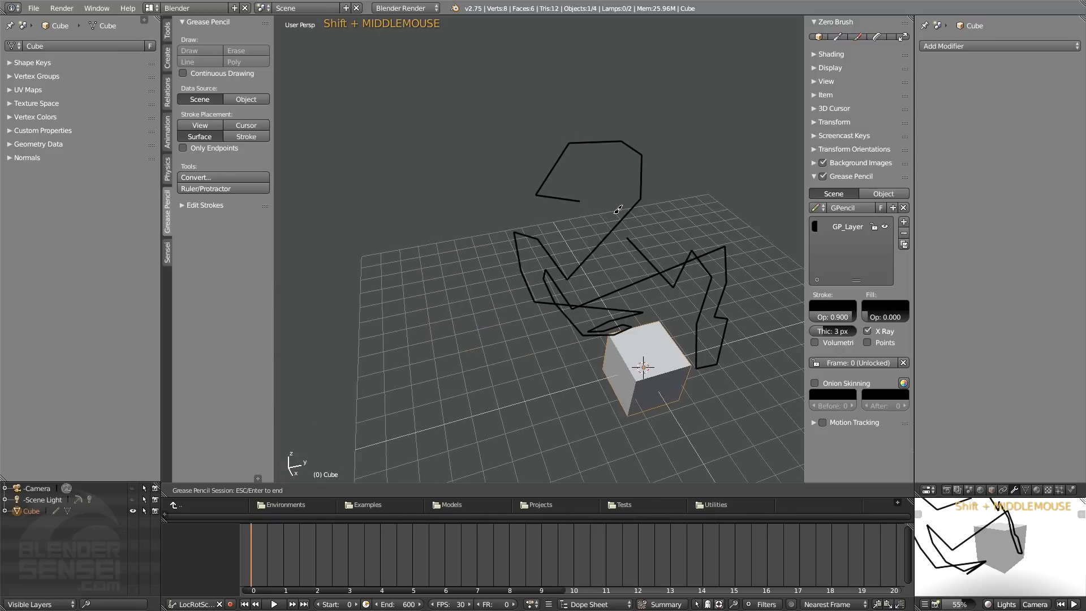
shift+middle_drag(616, 209, 581, 229)
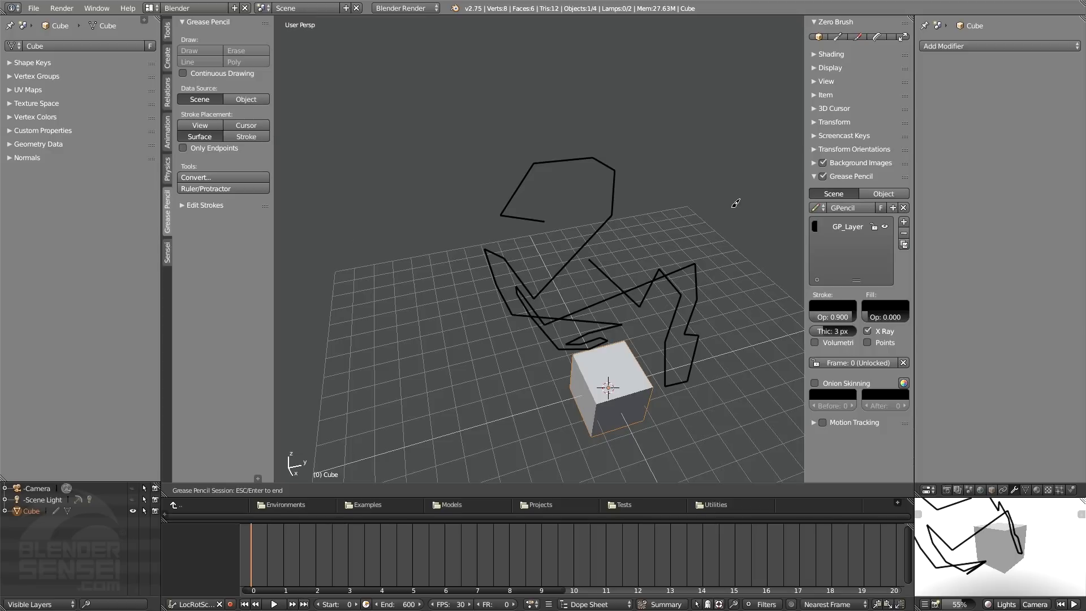
key(Escape)
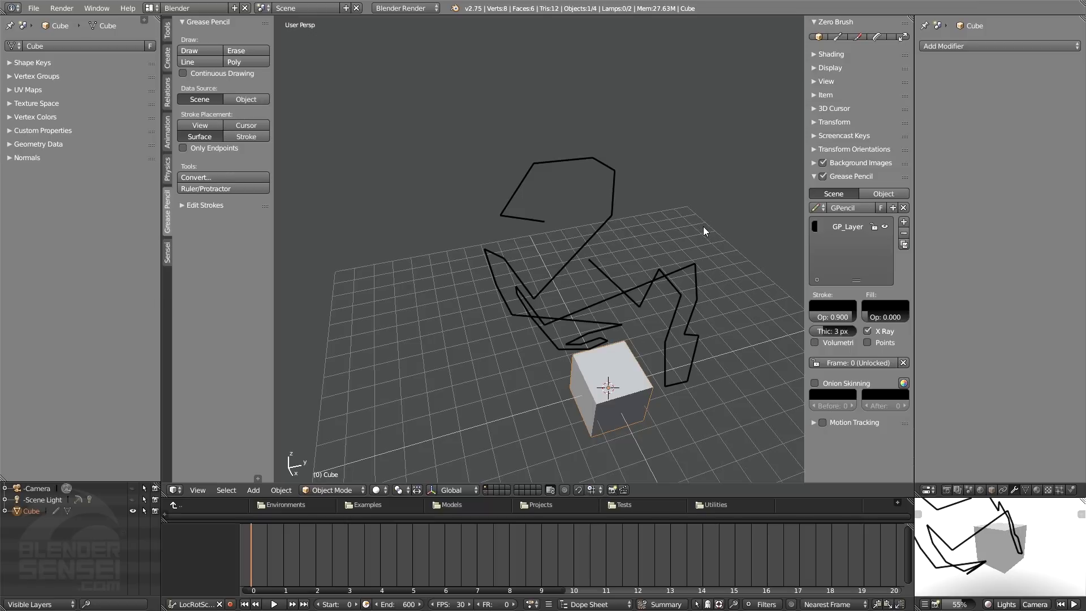
Delete the scene's GP_Layer and draw three roughly parallel freehand strokes across the cube's top and adjoining side face with Surface placement
click(904, 233)
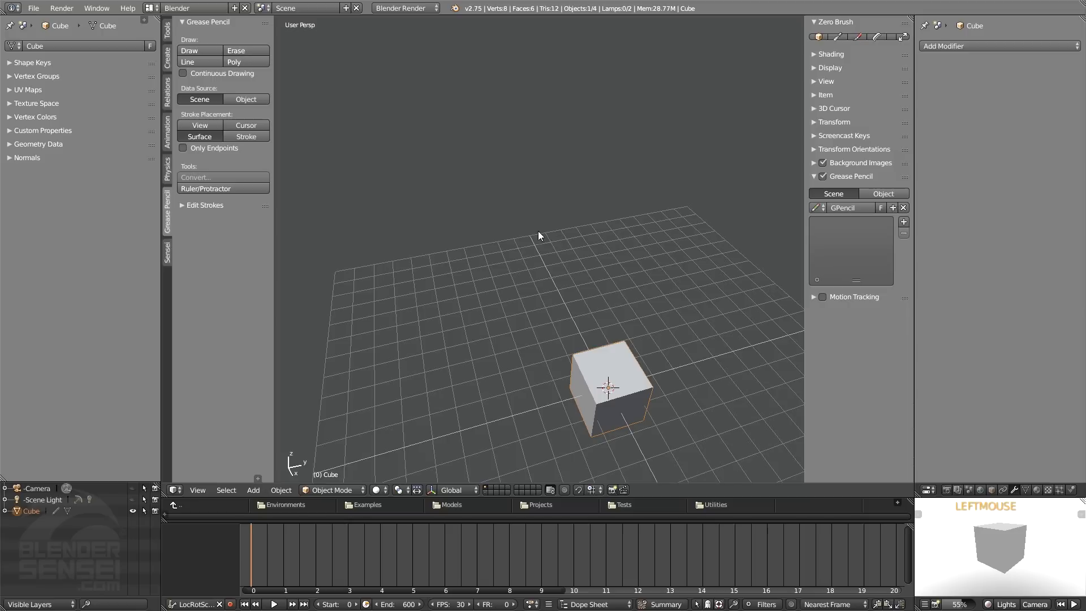
shift+middle_drag(615, 407, 599, 311)
key(ctrl+alt+shift+space)
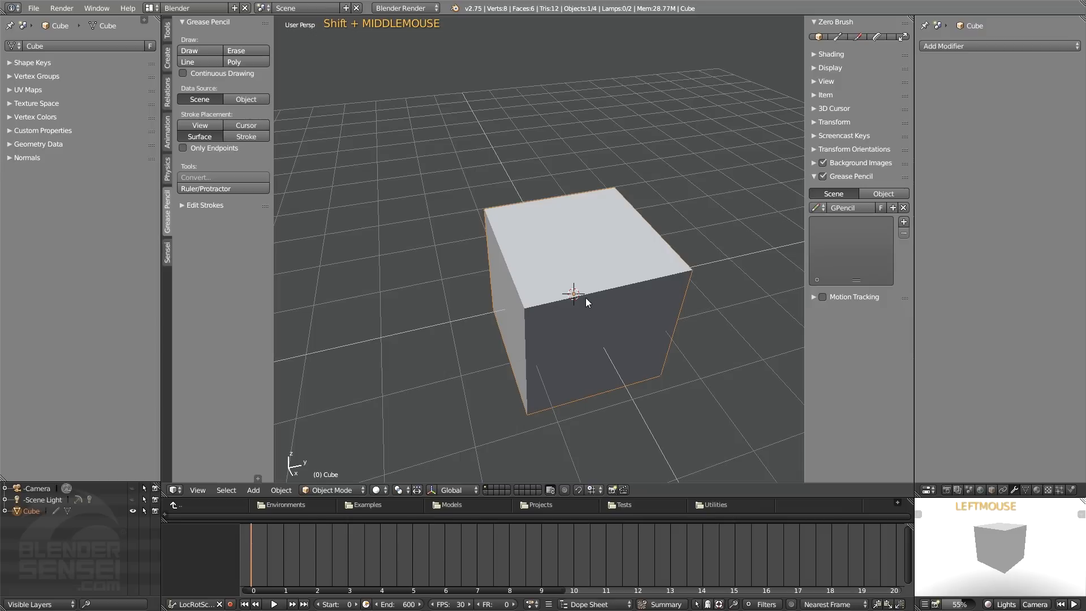
drag(565, 385, 543, 257)
drag(614, 368, 594, 249)
drag(650, 365, 626, 243)
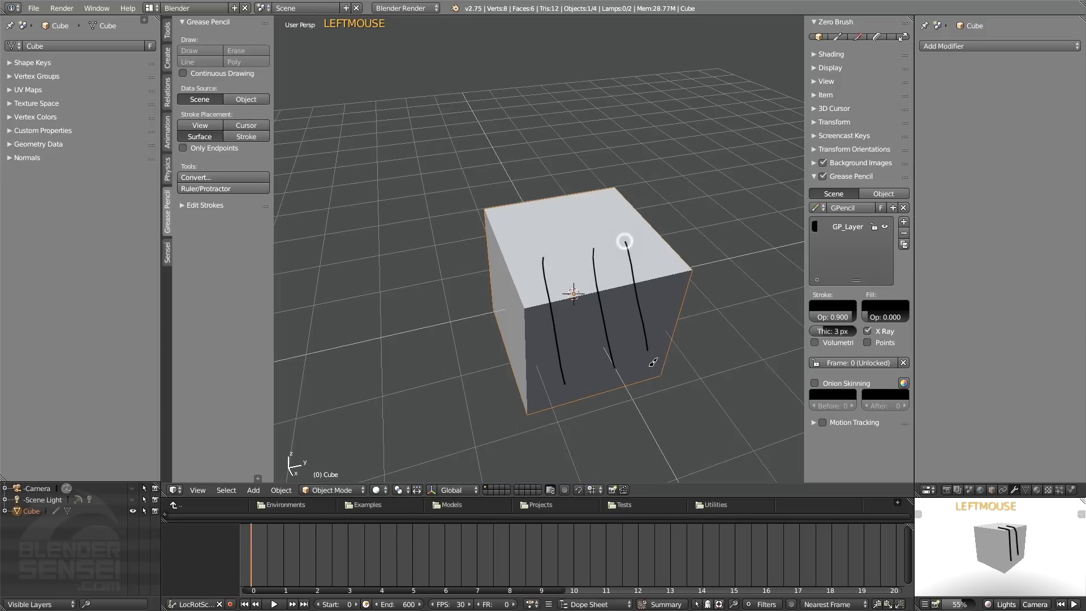
Draw a freehand stroke that runs from the cube's striped side, across the adjoining side face and up onto the top
middle_drag(598, 354, 620, 264)
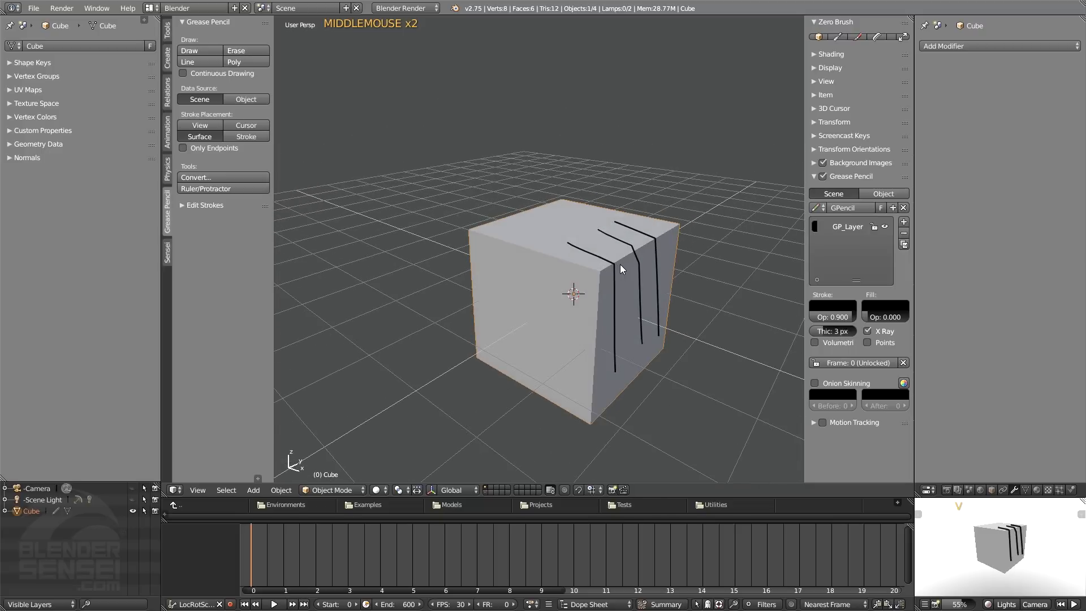
mouse_move(649, 311)
mouse_down()
mouse_move(563, 348)
mouse_move(538, 266)
mouse_move(585, 218)
mouse_up()
mouse_move(586, 218)
middle_down()
mouse_move(643, 291)
mouse_move(603, 309)
mouse_move(570, 346)
mouse_move(622, 304)
mouse_move(557, 358)
mouse_move(641, 342)
mouse_move(589, 318)
mouse_move(627, 286)
mouse_move(600, 290)
middle_up()
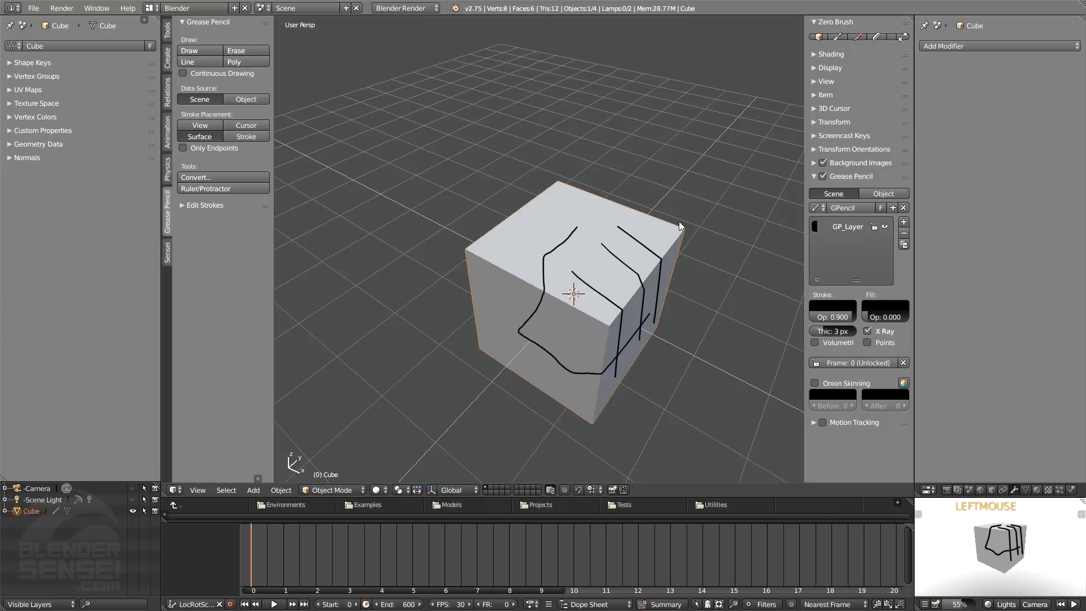
Add a monkey mesh and smooth it with a Catmull-Clark subdivision surface at level 3
key(shift+a)
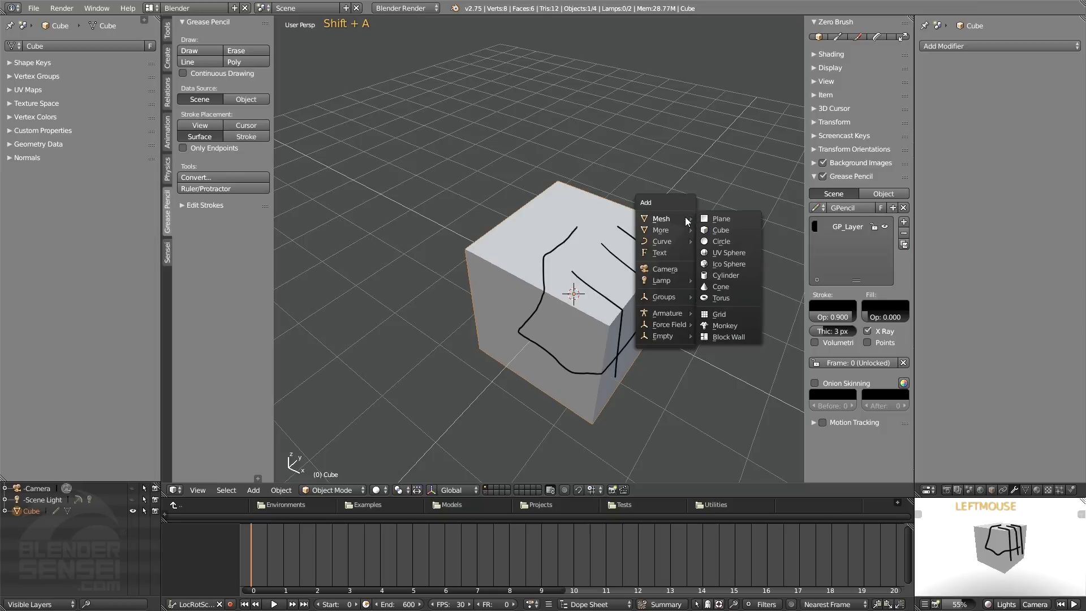
click(724, 325)
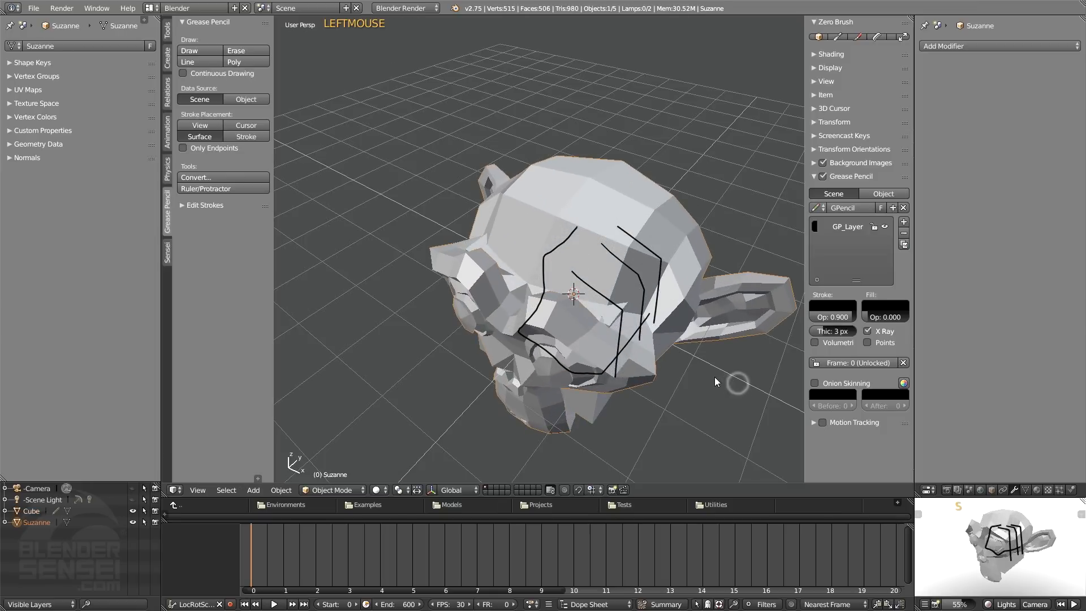
key(w)
key(w)
key(w)
key(ctrl+3)
Move the monkey head straight up along the Z axis so it sits above the cube
middle_drag(687, 370, 650, 359)
key(g)
key(z)
click(643, 138)
mouse_move(642, 138)
middle_down()
mouse_move(627, 286)
mouse_move(656, 313)
mouse_move(646, 313)
mouse_move(636, 255)
middle_up()
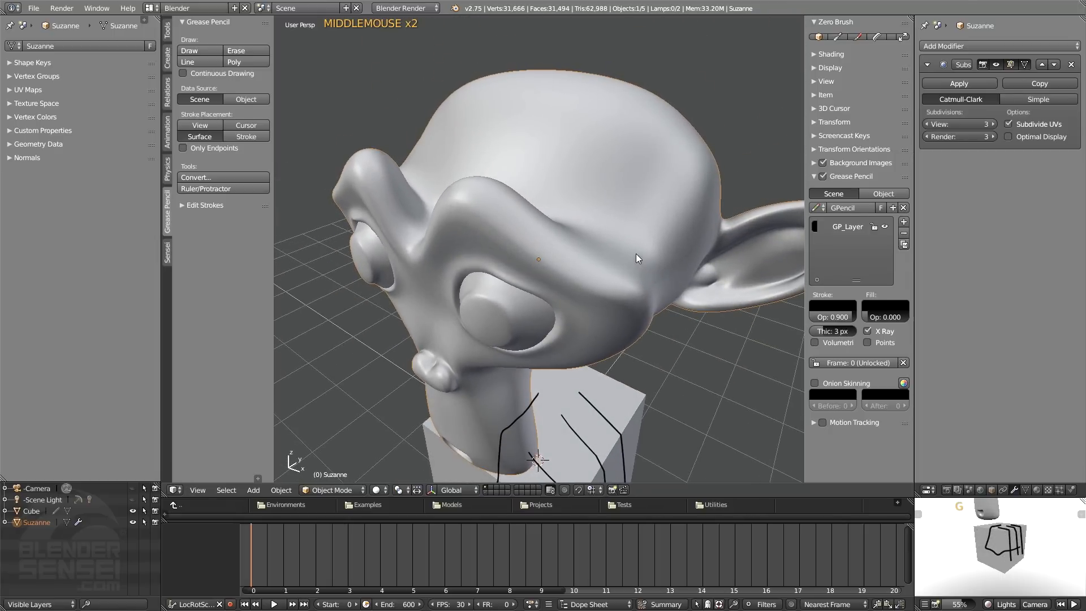
Draw six roughly parallel freehand strokes on the monkey's forehead and brow with Surface placement
drag(588, 293, 636, 195)
drag(557, 265, 606, 180)
drag(532, 246, 577, 162)
middle_drag(571, 232, 532, 280)
drag(543, 261, 421, 152)
drag(515, 312, 429, 210)
drag(564, 197, 421, 112)
mouse_move(564, 197)
middle_down()
mouse_move(576, 226)
mouse_move(495, 236)
mouse_move(498, 297)
mouse_move(511, 308)
mouse_move(534, 286)
mouse_move(578, 169)
middle_up()
mouse_move(514, 113)
middle_down()
mouse_move(537, 117)
mouse_move(515, 141)
mouse_move(532, 196)
mouse_move(569, 197)
mouse_move(559, 175)
mouse_move(552, 195)
middle_up()
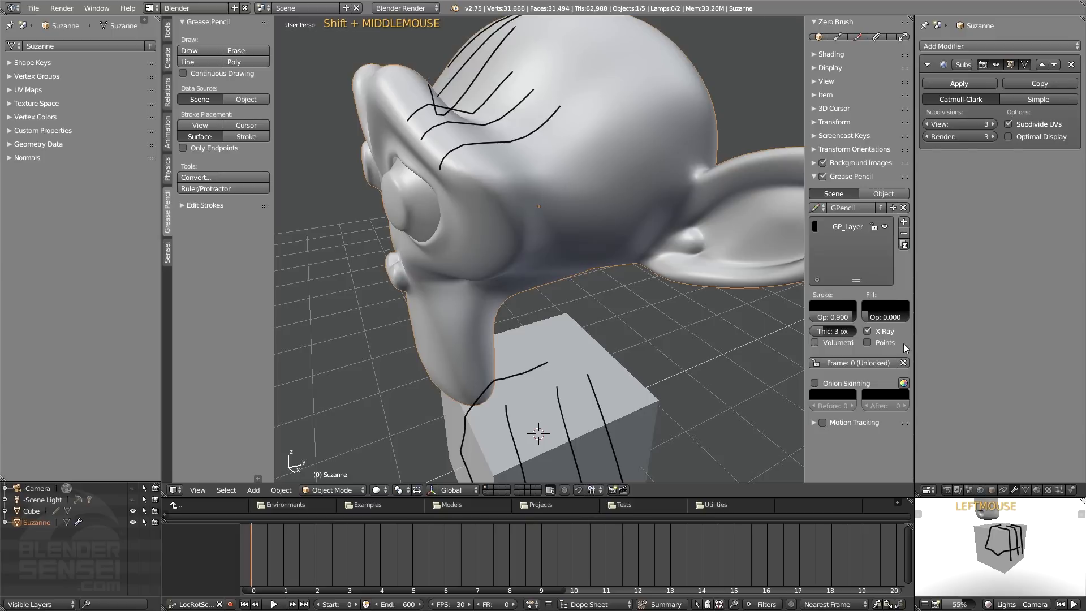
Turn off X Ray for the layer and draw more surface strokes around the monkey's eye, cheek and jaw
click(868, 331)
mouse_move(714, 300)
middle_down()
mouse_move(703, 347)
mouse_move(761, 308)
mouse_move(764, 291)
mouse_move(742, 280)
mouse_move(714, 309)
middle_up()
mouse_move(537, 181)
middle_down()
mouse_move(570, 201)
mouse_move(497, 296)
middle_up()
mouse_move(447, 309)
mouse_down()
mouse_move(524, 256)
mouse_move(504, 245)
mouse_up()
drag(441, 224, 521, 218)
drag(471, 182, 532, 198)
drag(521, 151, 573, 181)
drag(546, 133, 592, 169)
middle_drag(538, 172, 633, 225)
mouse_move(545, 182)
mouse_down()
mouse_move(529, 169)
mouse_move(566, 153)
mouse_move(594, 113)
mouse_move(599, 130)
mouse_up()
mouse_move(599, 130)
middle_down()
mouse_move(577, 200)
mouse_move(631, 212)
mouse_move(651, 162)
mouse_move(556, 187)
mouse_move(495, 180)
mouse_move(590, 209)
mouse_move(546, 229)
mouse_move(562, 291)
middle_up()
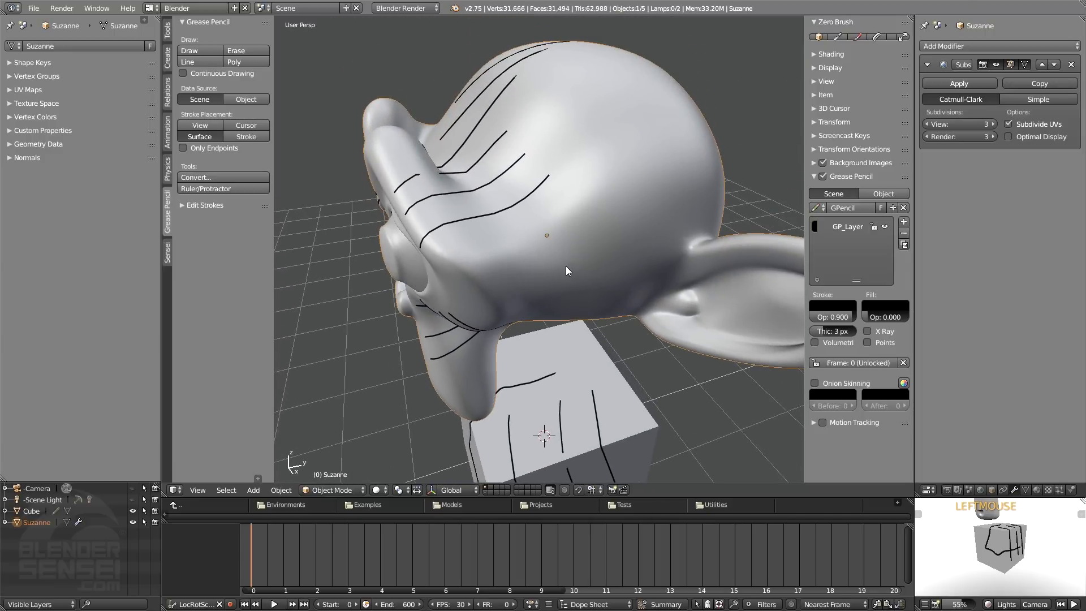
Set the Grease Pencil stroke placement to View
middle_drag(565, 266, 587, 177)
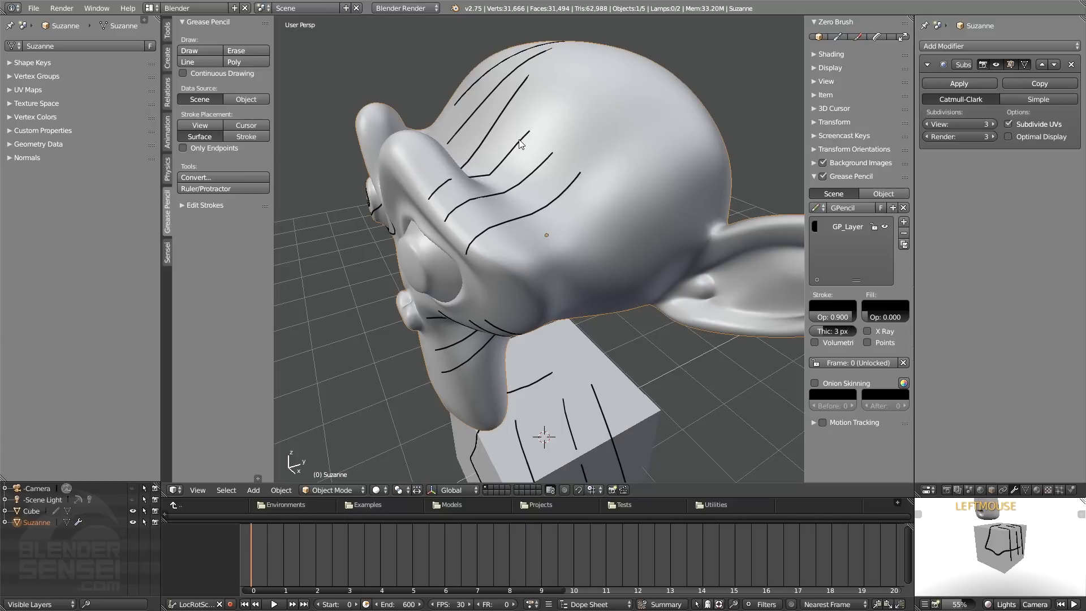
middle_drag(596, 276, 488, 192)
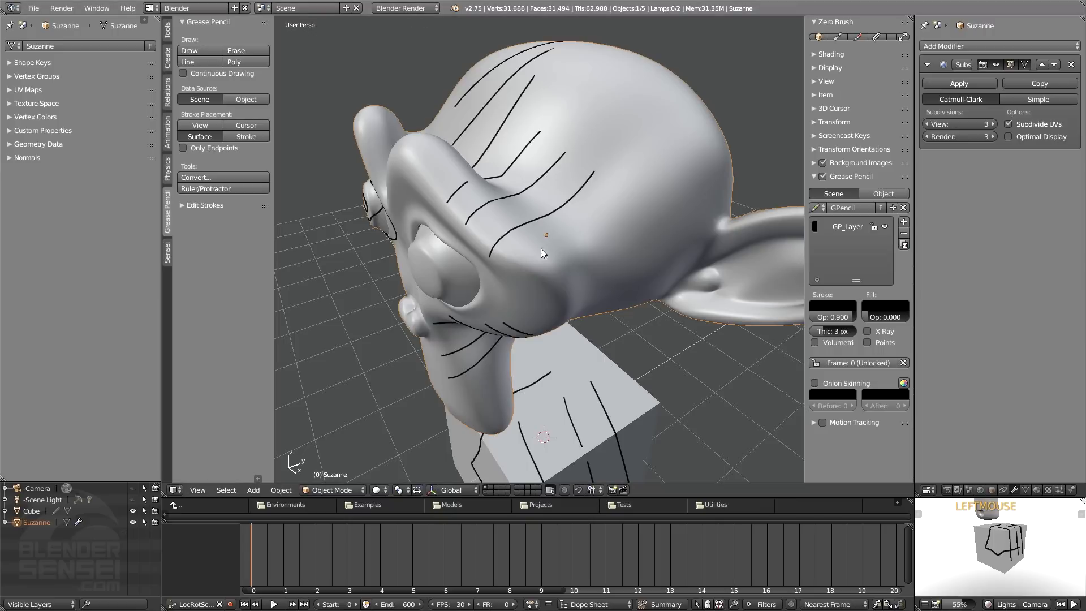
middle_drag(571, 221, 639, 236)
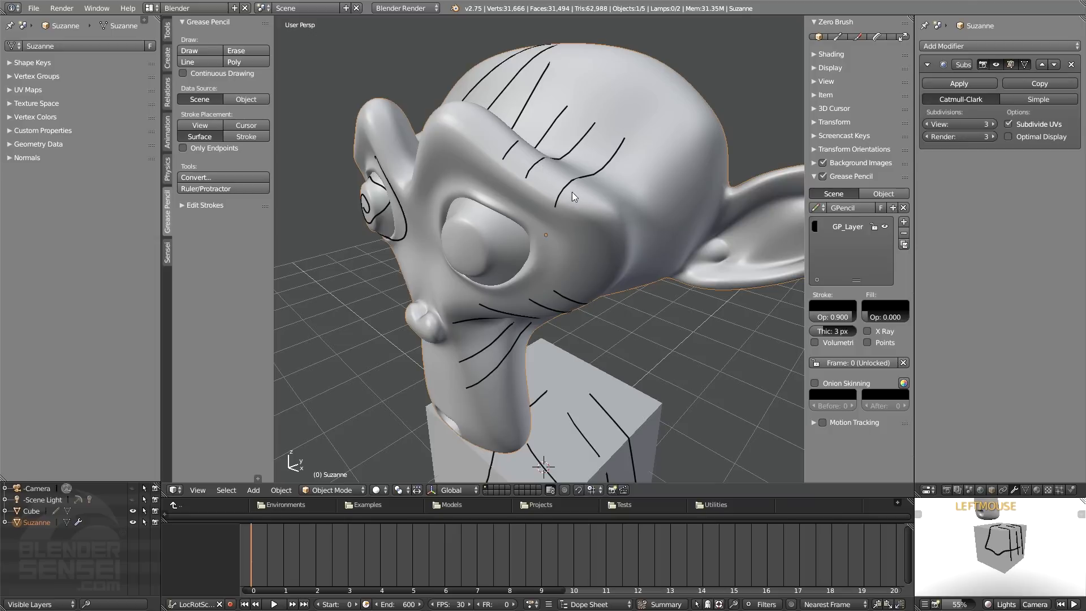
middle_drag(565, 195, 579, 208)
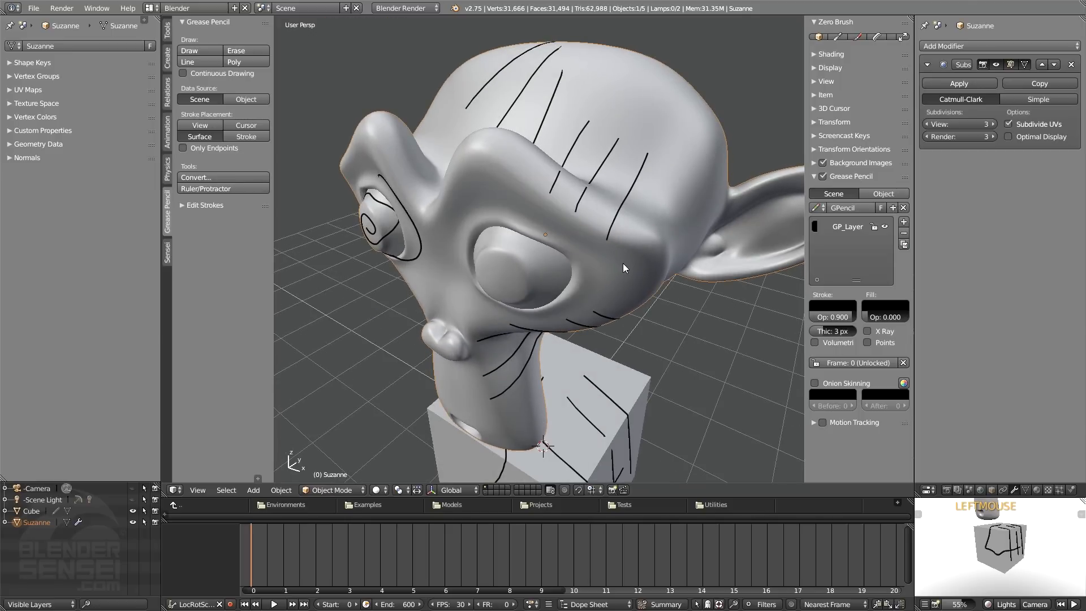
middle_drag(617, 261, 612, 265)
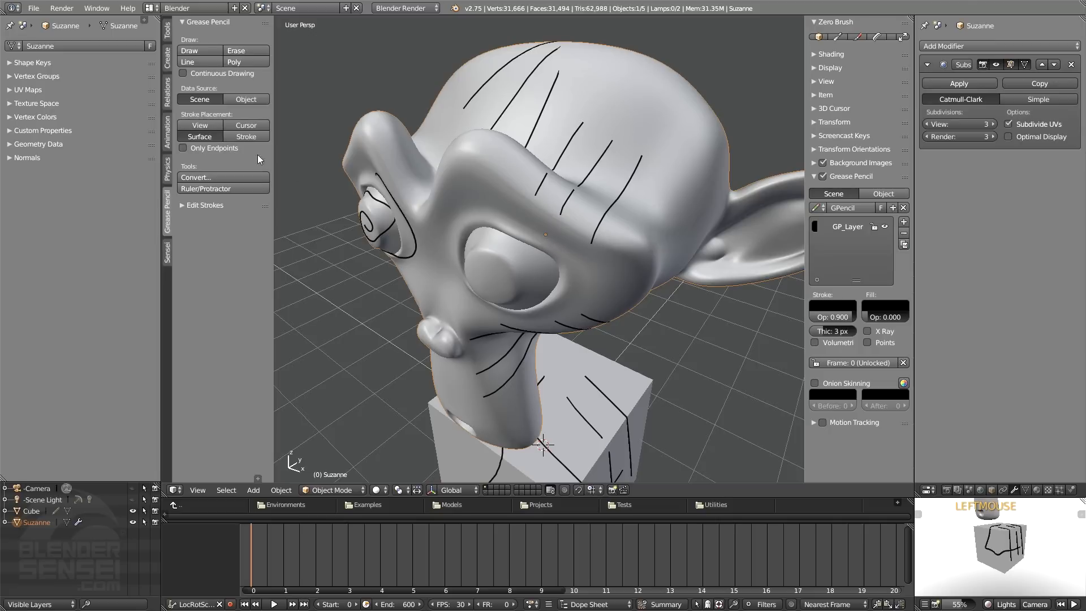
click(205, 125)
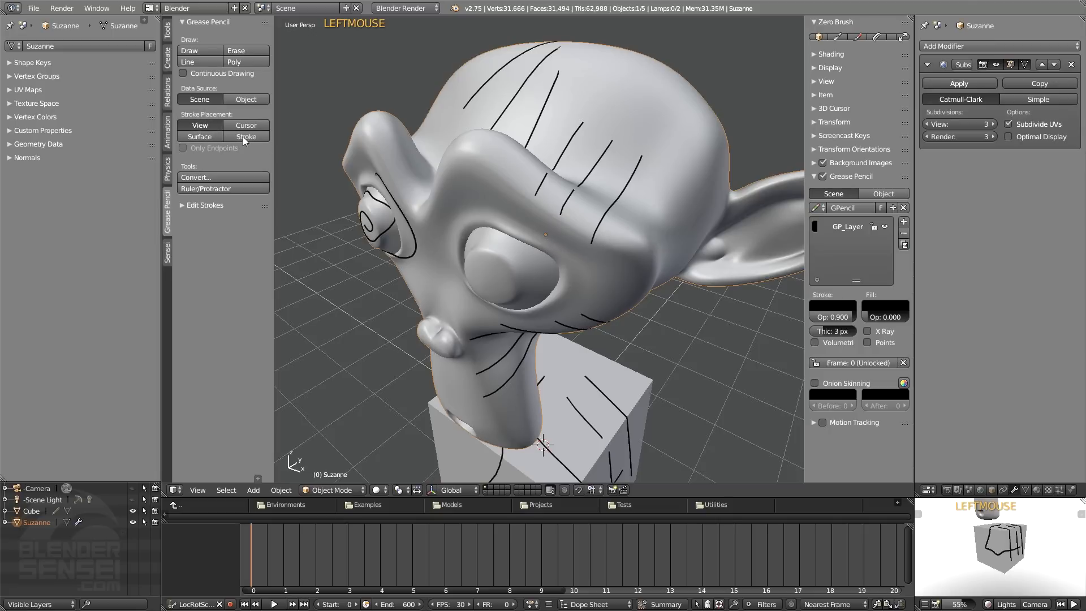
Try recoloring the existing layer's strokes dark red and undo the change
click(831, 306)
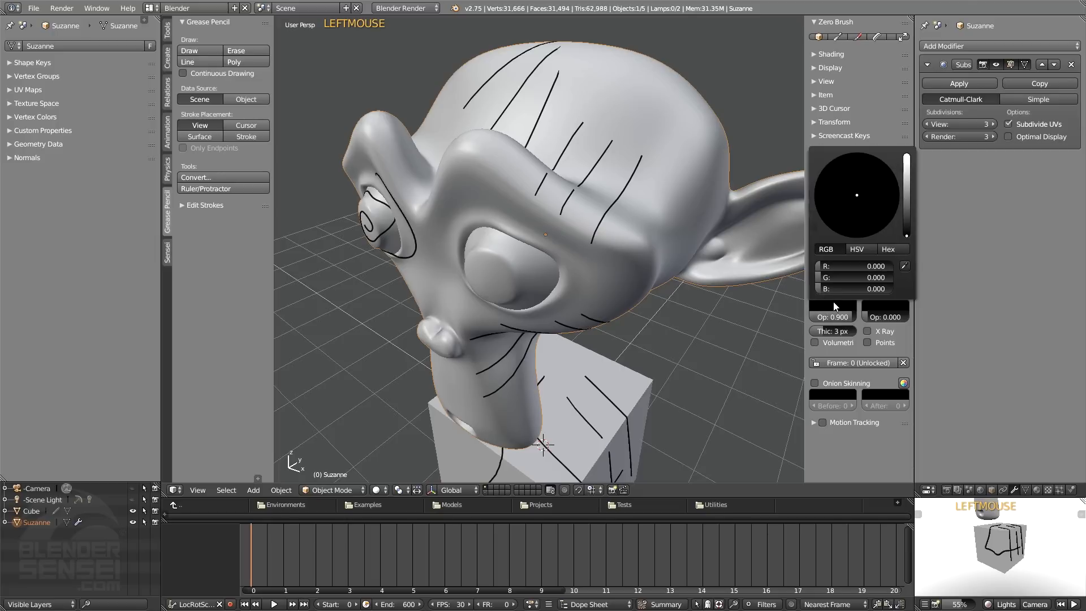
drag(907, 230, 909, 185)
drag(858, 216, 858, 227)
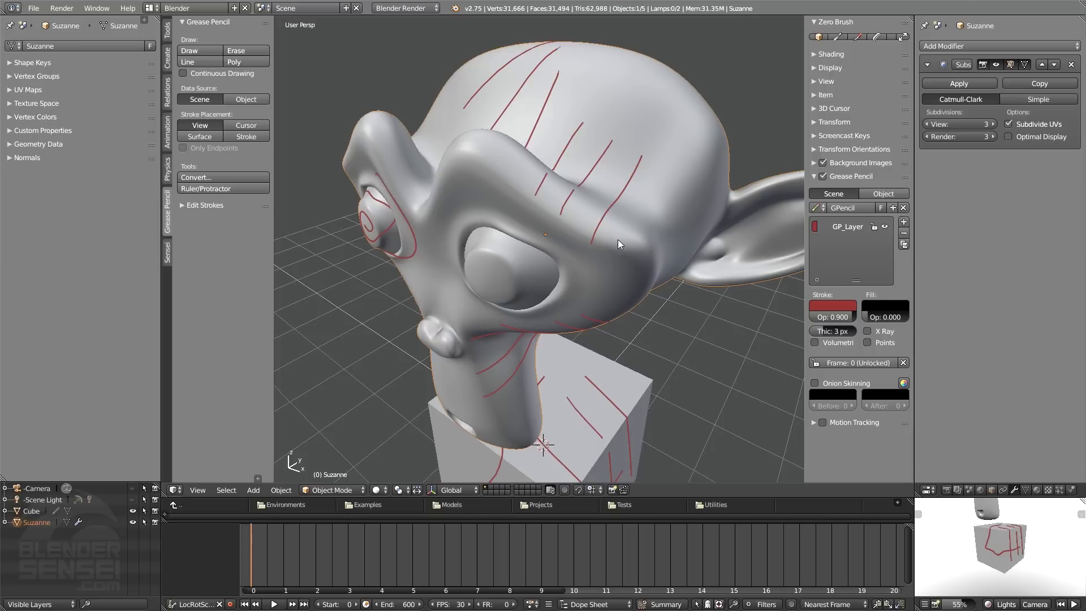
key(ctrl+z)
key(ctrl+z)
key(ctrl+z)
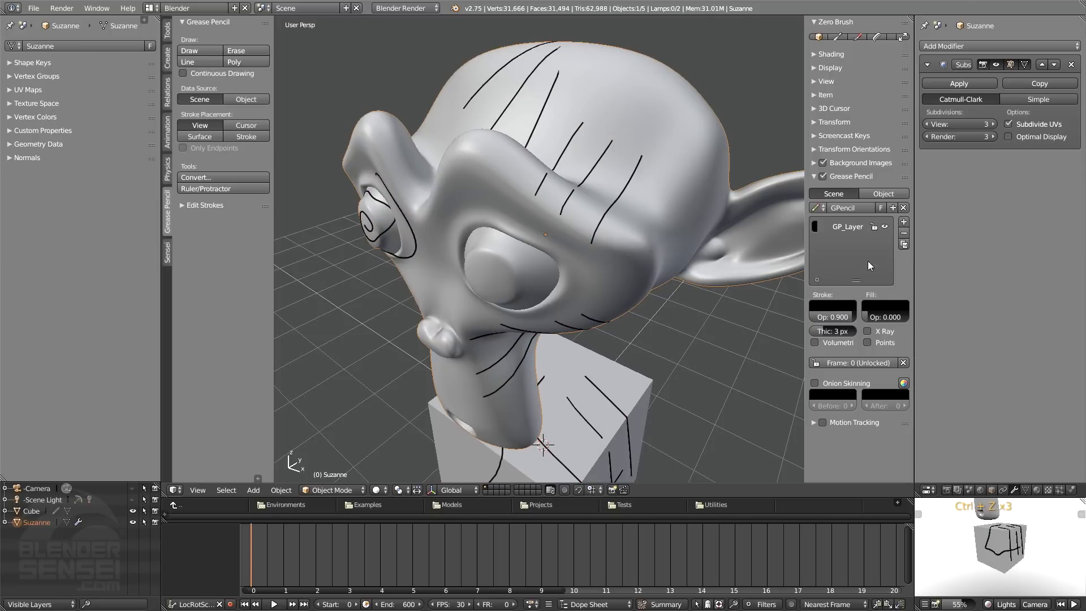
Add a second Grease Pencil layer and set its stroke color to red
click(904, 222)
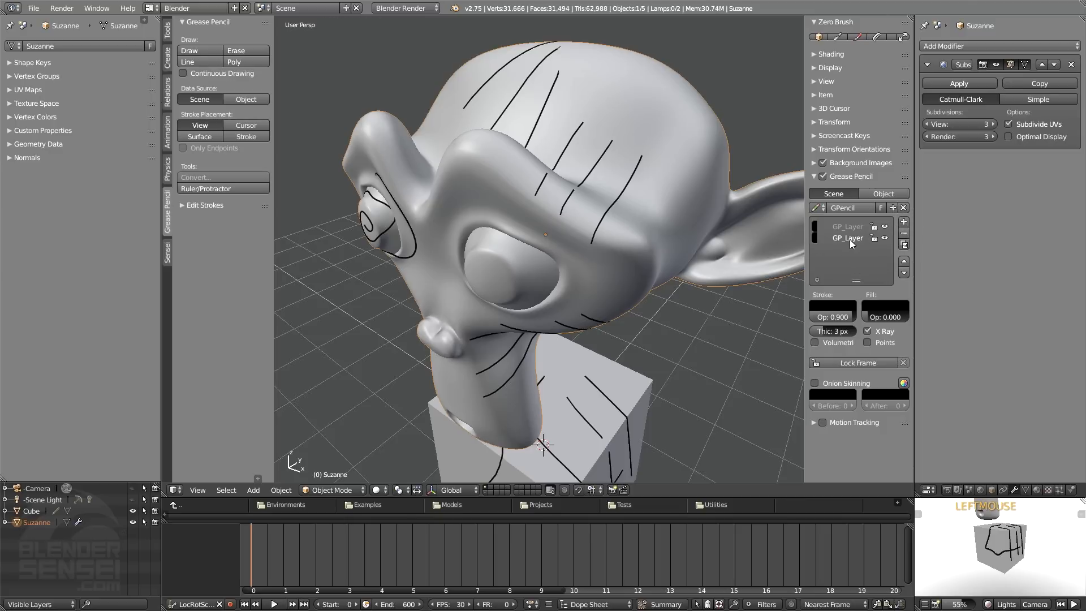
click(832, 309)
click(907, 208)
drag(845, 230, 840, 223)
drag(904, 204, 906, 165)
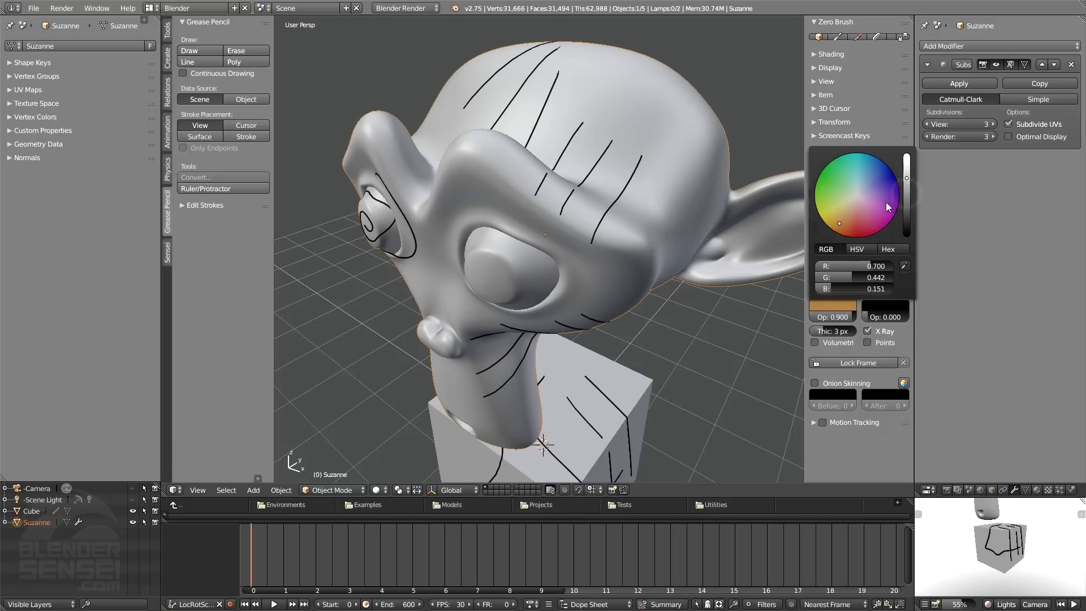
key(ctrl+z)
Draw a red zigzag stroke over the back of the monkey's head with View placement and check it from other angles
key(d)
drag(701, 146, 629, 65)
mouse_move(650, 192)
middle_down()
mouse_move(620, 215)
mouse_move(650, 134)
middle_up()
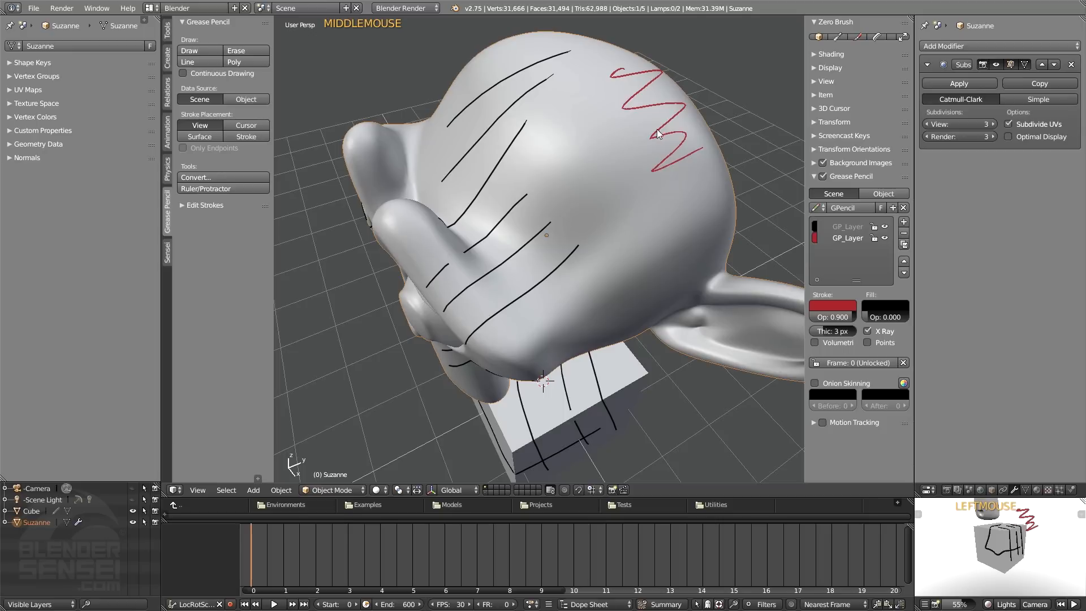
middle_drag(603, 249, 662, 213)
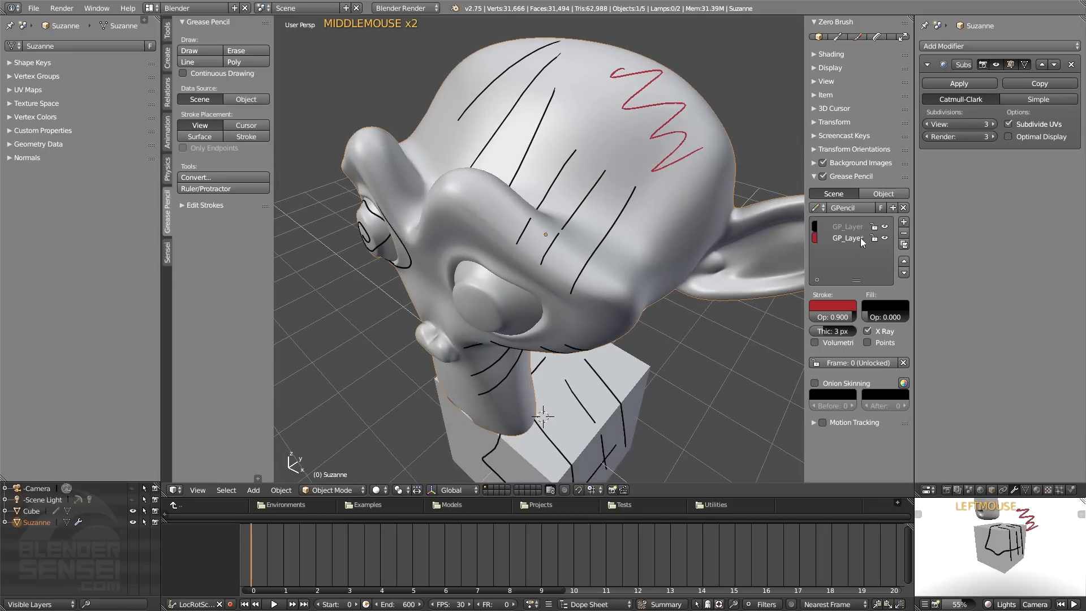
shift+middle_drag(694, 270, 592, 180)
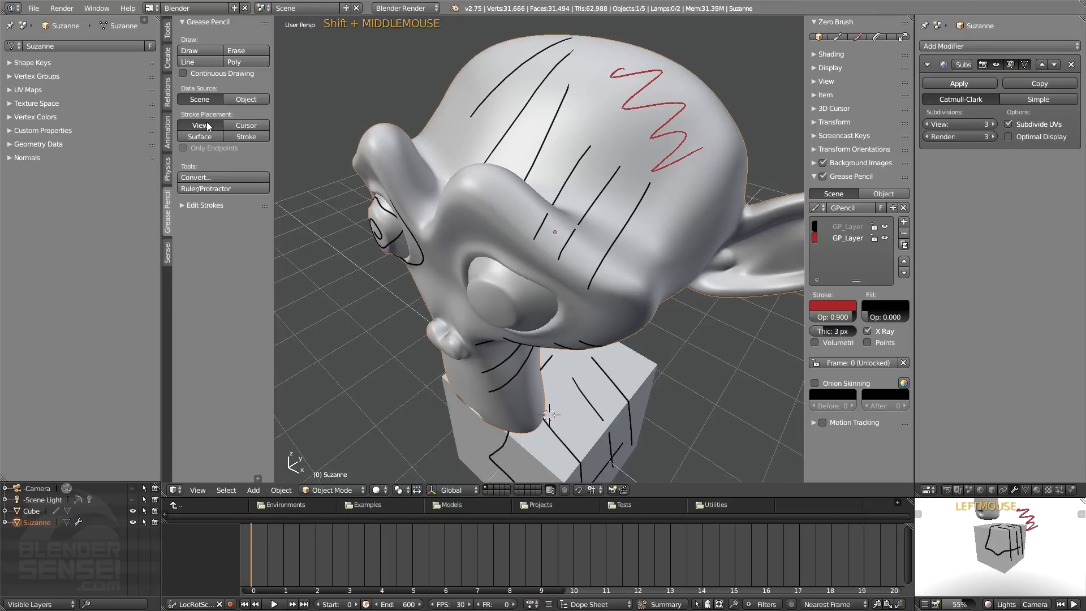
Delete both Grease Pencil layers, the monkey head and the cube to empty the scene
middle_drag(591, 229, 713, 173)
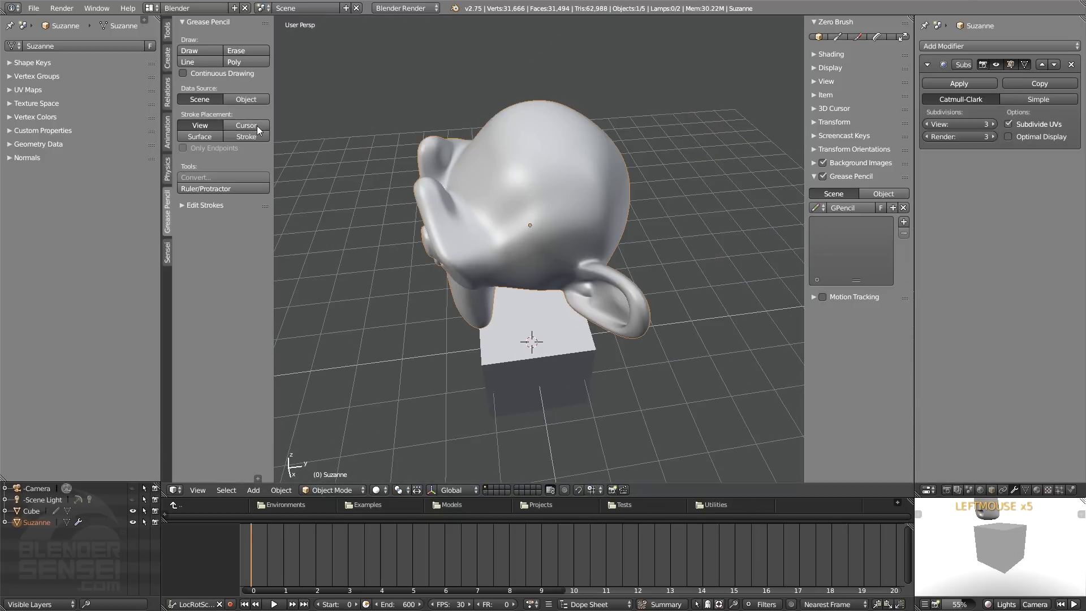
mouse_move(601, 251)
shift+middle_down()
mouse_move(600, 270)
mouse_move(608, 265)
shift+middle_up()
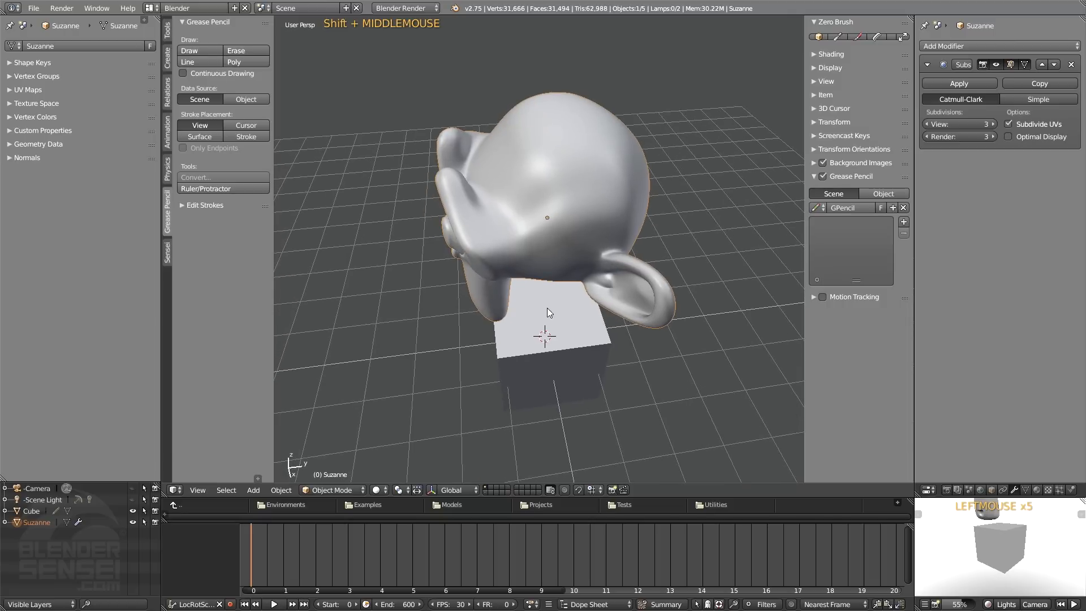
shift+middle_drag(524, 313, 530, 290)
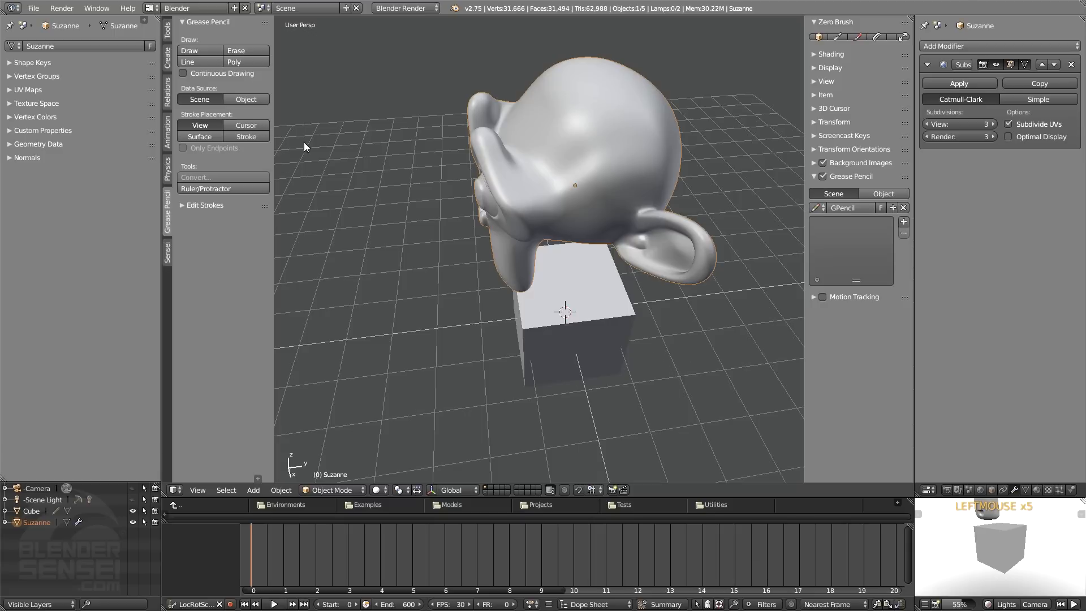
shift+middle_drag(425, 232, 450, 229)
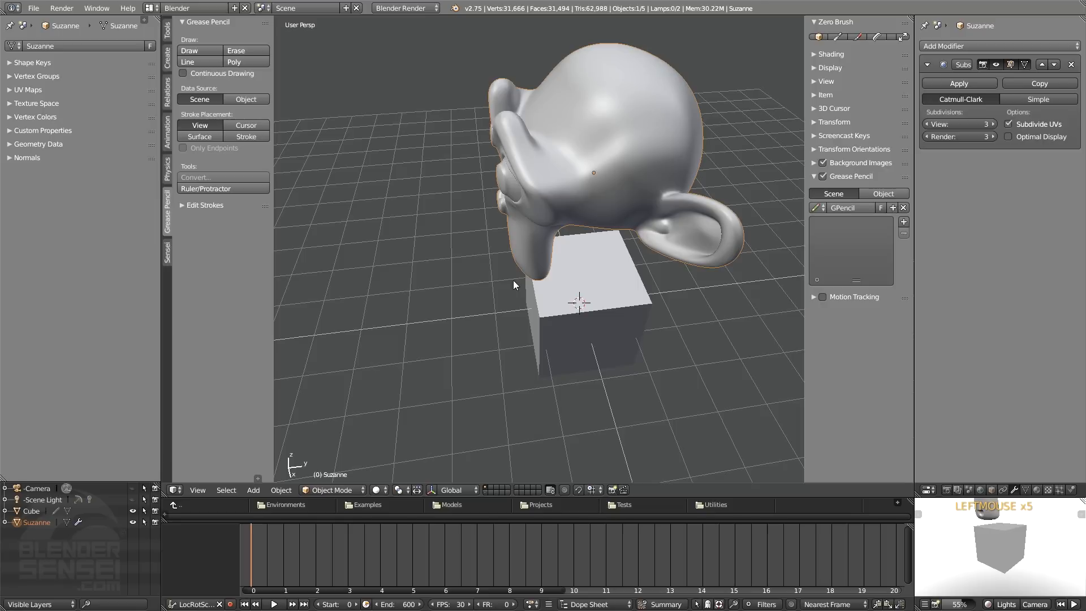
shift+middle_drag(544, 297, 539, 277)
key(a)
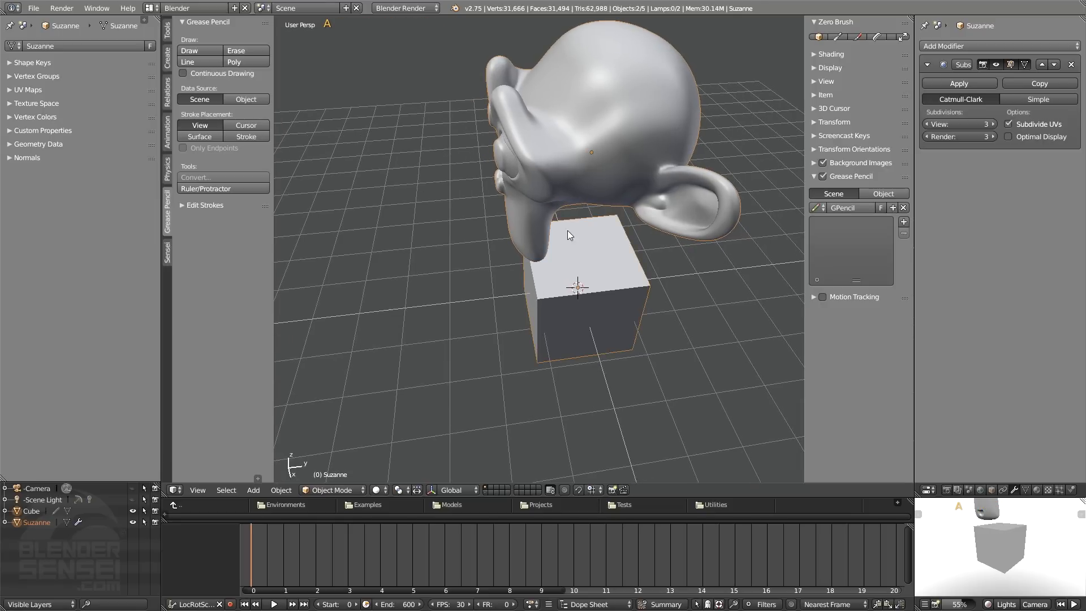
key(x)
click(547, 212)
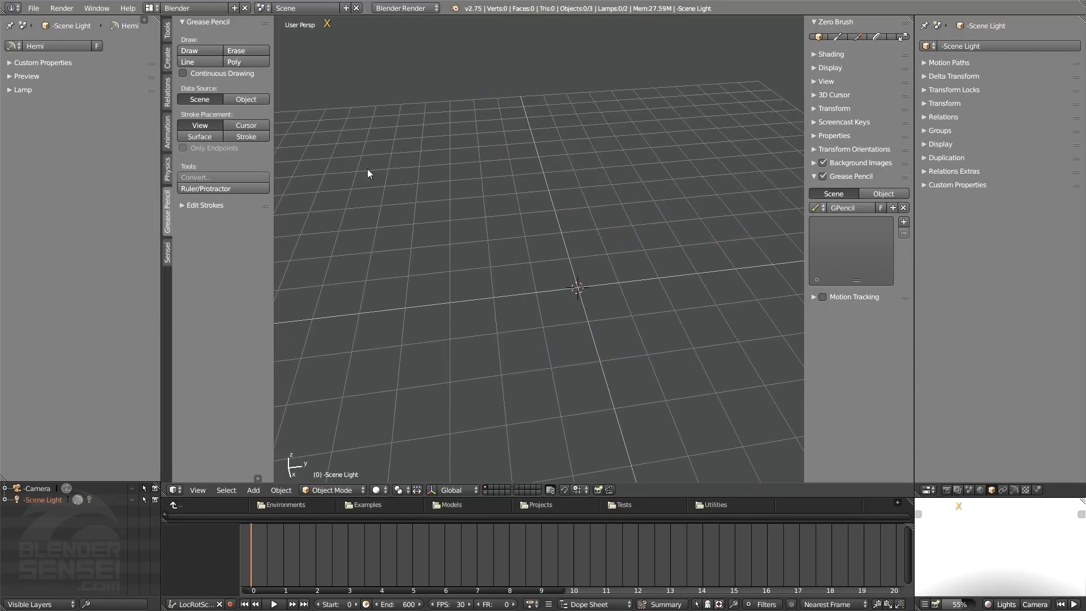
Set the stroke placement to Cursor and switch to the orthographic top view
click(253, 124)
middle_drag(388, 230, 590, 334)
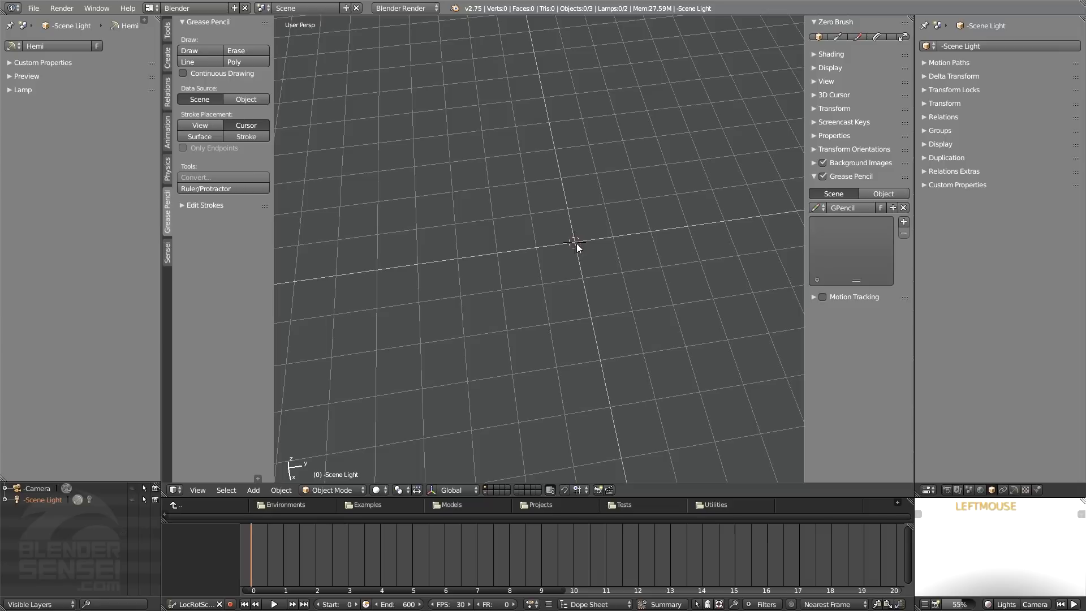
key(7)
key(5)
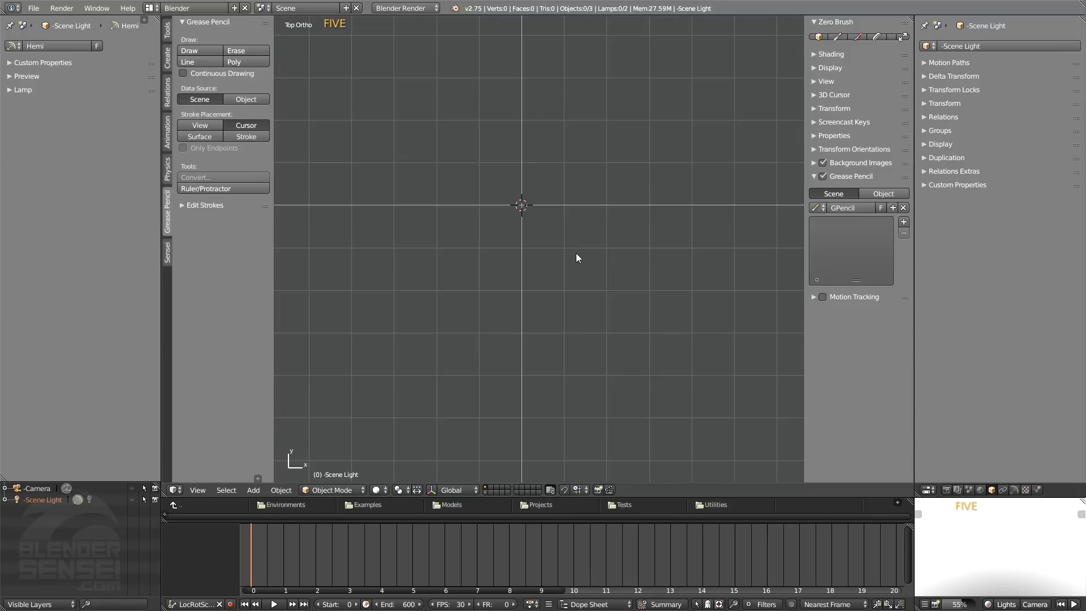
shift+middle_drag(586, 254, 518, 308)
With continuous Line drawing, outline a rectangle about 9 by 7 grid squares from the 3D cursor and a 3 by 3 square on its upper edge
click(183, 72)
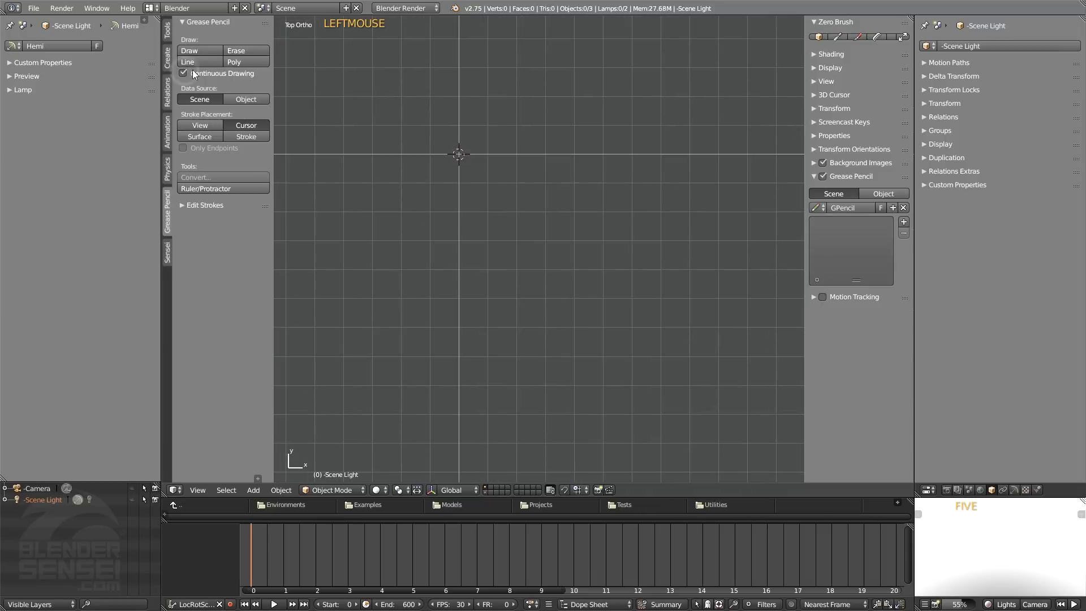
click(197, 63)
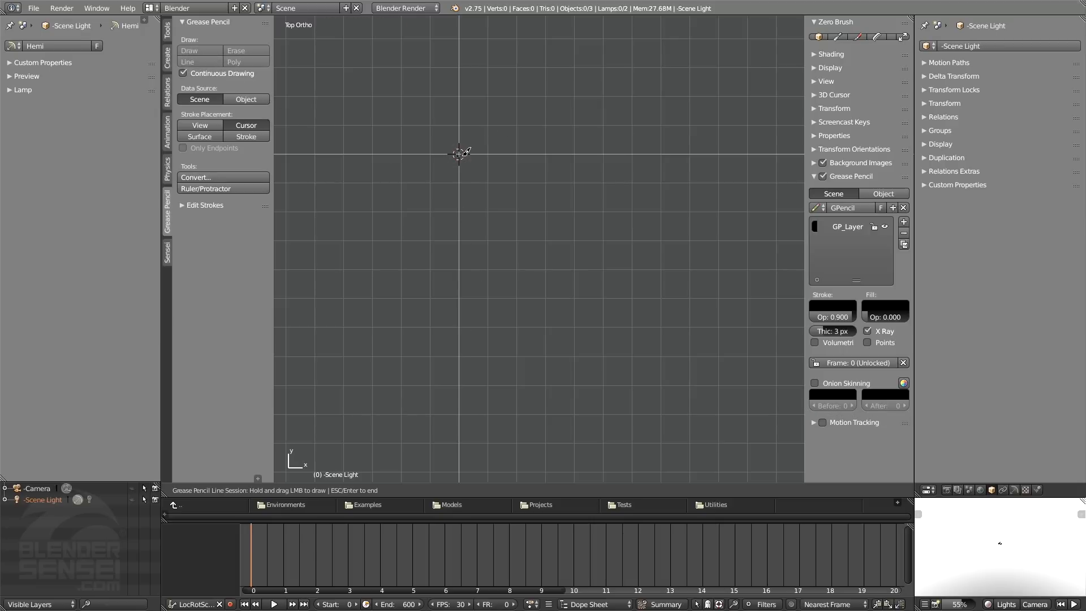
mouse_move(459, 154)
mouse_down()
mouse_move(461, 354)
mouse_move(577, 335)
mouse_move(726, 355)
mouse_move(723, 151)
mouse_move(460, 153)
mouse_up()
mouse_move(547, 154)
mouse_down()
mouse_move(547, 68)
mouse_move(605, 65)
mouse_move(633, 67)
mouse_move(638, 152)
mouse_up()
mouse_move(643, 181)
shift+middle_down()
mouse_move(604, 164)
mouse_move(615, 202)
mouse_move(611, 165)
mouse_move(597, 179)
mouse_move(655, 214)
mouse_move(655, 133)
mouse_move(564, 116)
shift+middle_up()
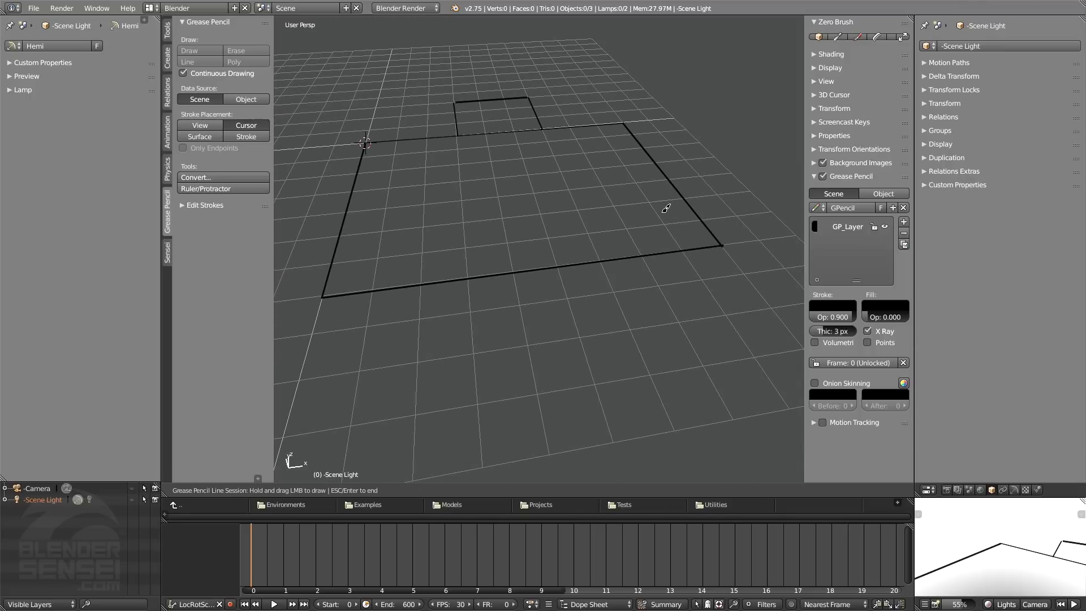
key(Escape)
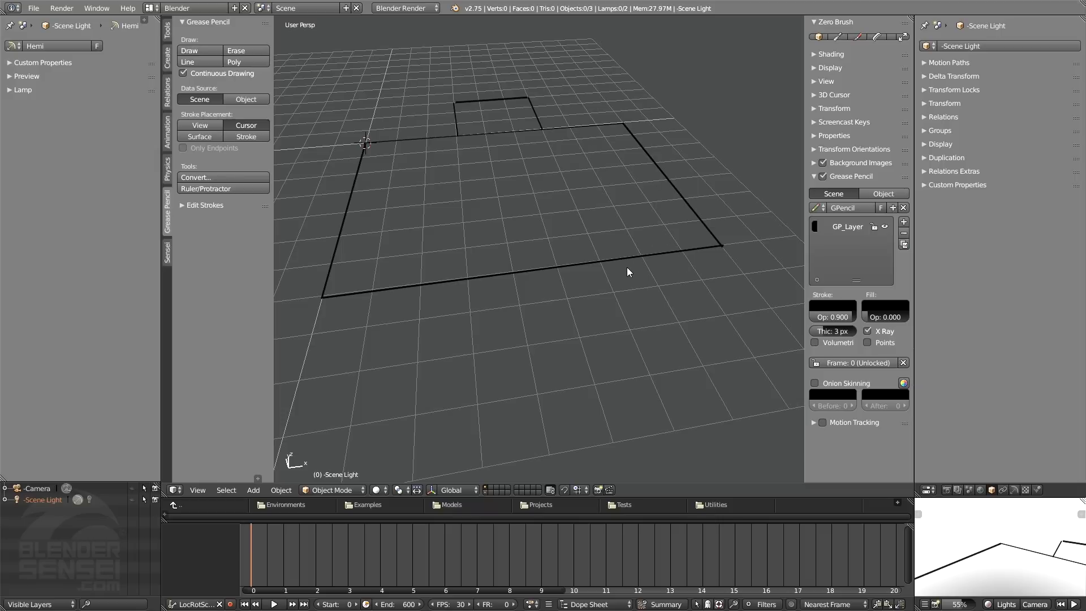
Return to the orthographic top view and place the 3D cursor just below the large rectangle's lower edge
key(7)
key(5)
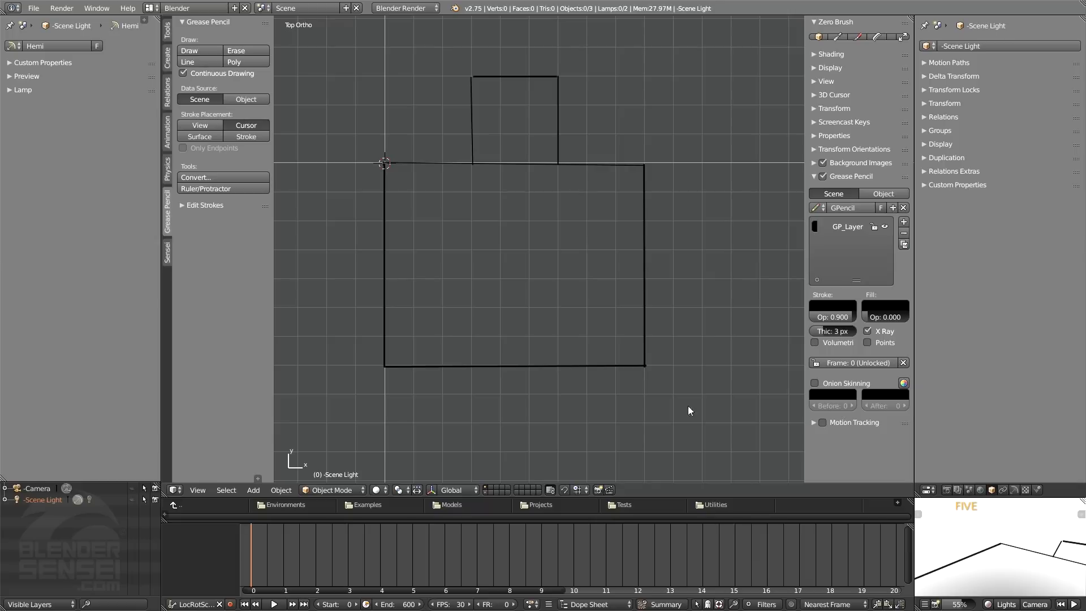
right_click(659, 384)
right_click(652, 376)
right_click(639, 380)
right_click(606, 406)
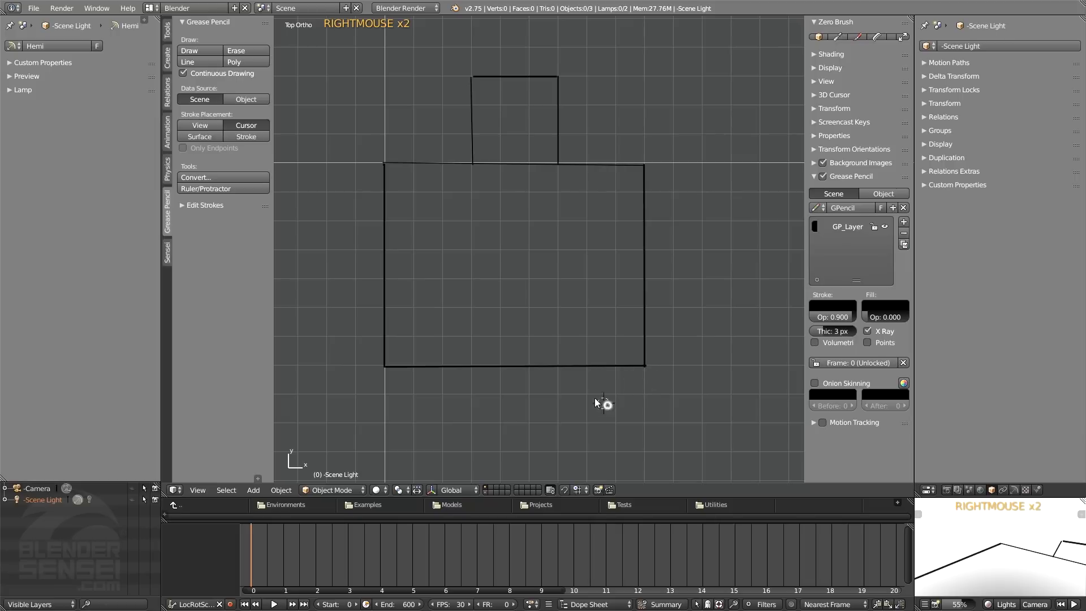
Place the 3D cursor on the large rectangle's lower-right corner
right_click(562, 343)
right_click(620, 339)
right_click(644, 365)
middle_drag(645, 383, 654, 360)
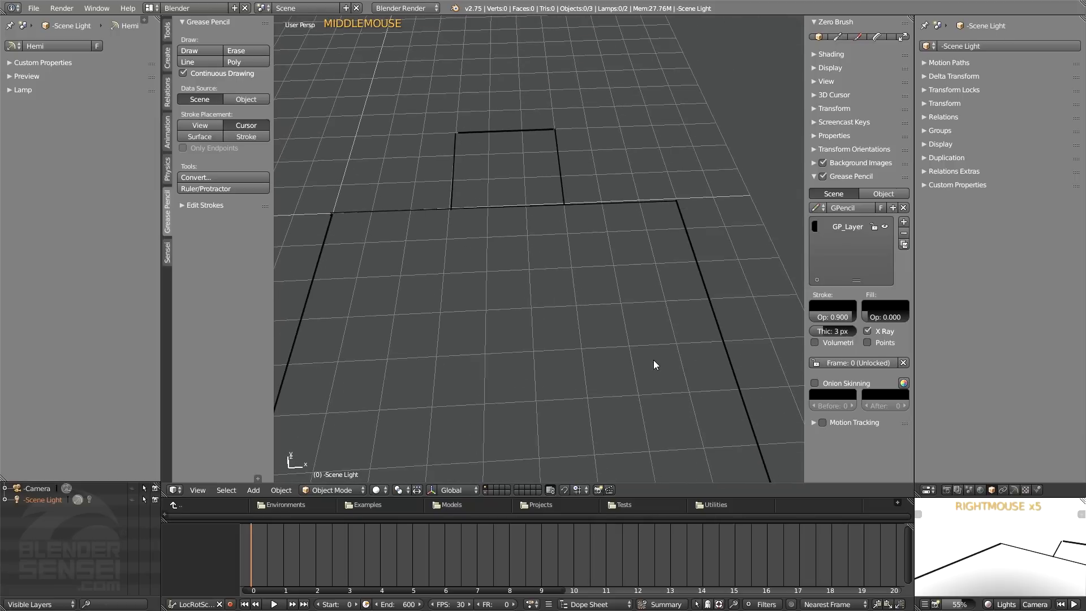
In the orthographic front view, draw a wall outline about 9 by 7 grid squares with Line, rising from the floor edge at the 3D cursor
key(1)
shift+middle_drag(683, 216, 633, 344)
click(208, 61)
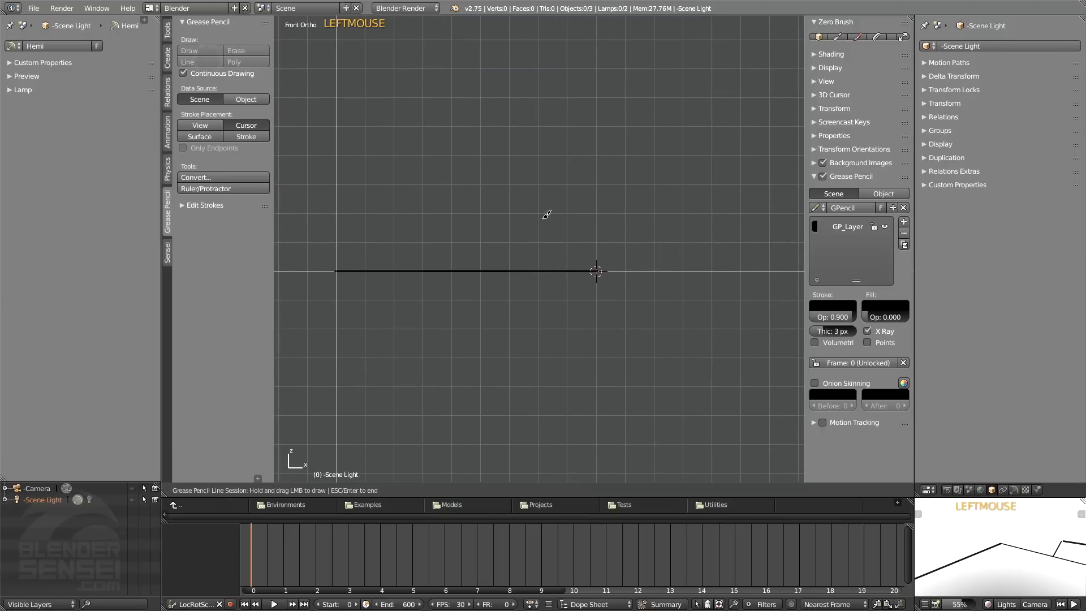
mouse_move(598, 271)
mouse_down()
mouse_move(601, 66)
mouse_move(400, 56)
mouse_move(337, 68)
mouse_up()
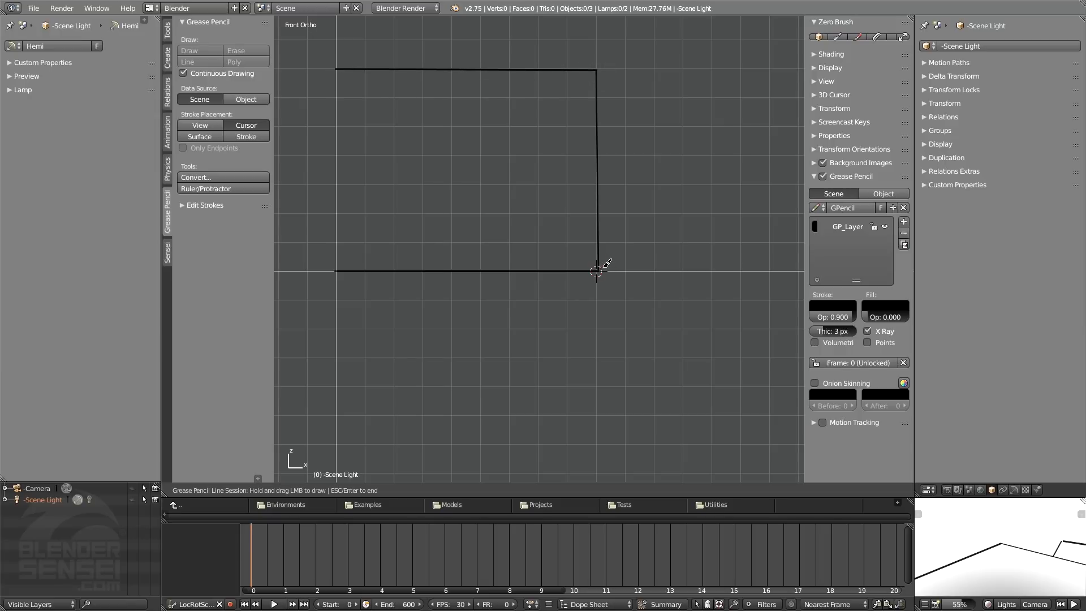
drag(338, 68, 339, 271)
mouse_move(415, 236)
middle_down()
mouse_move(571, 208)
mouse_move(568, 198)
middle_up()
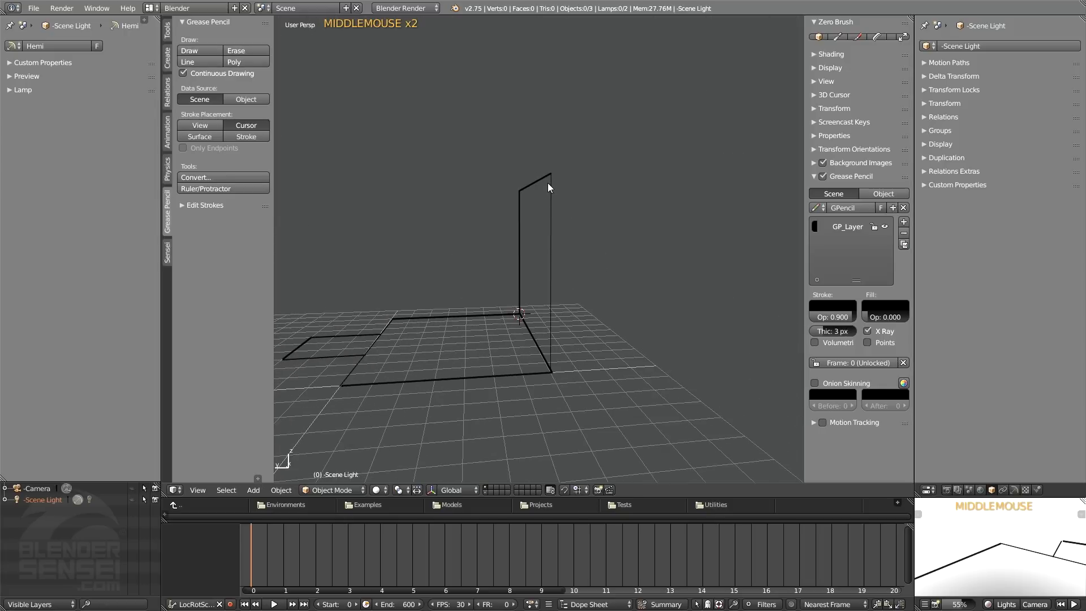
In the orthographic front view, place the 3D cursor on the wall's upper-left corner, and switch to the orthographic left view
key(1)
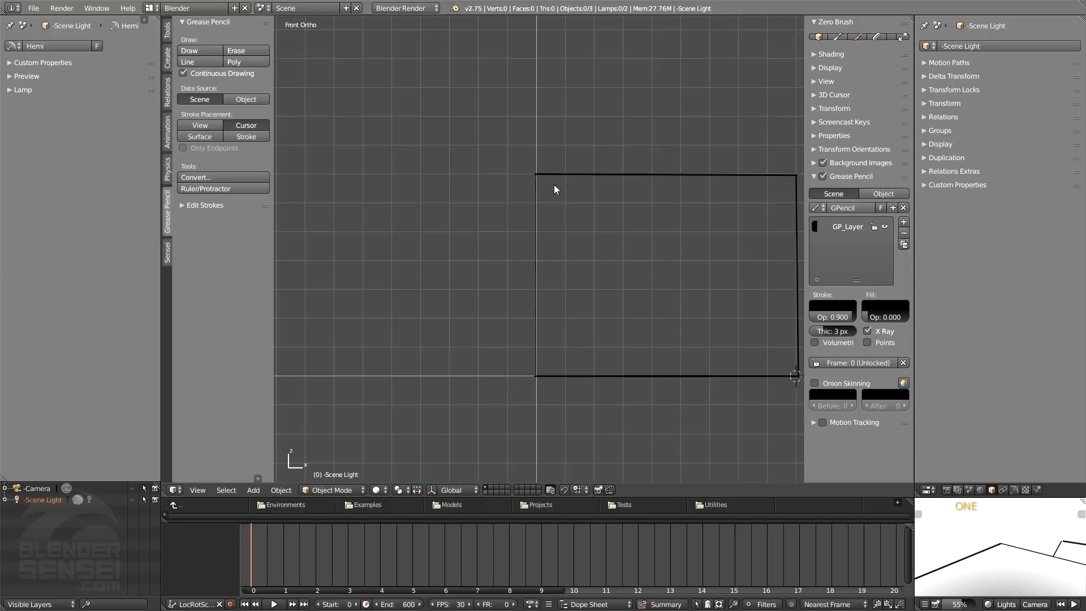
right_click(566, 191)
right_click(537, 174)
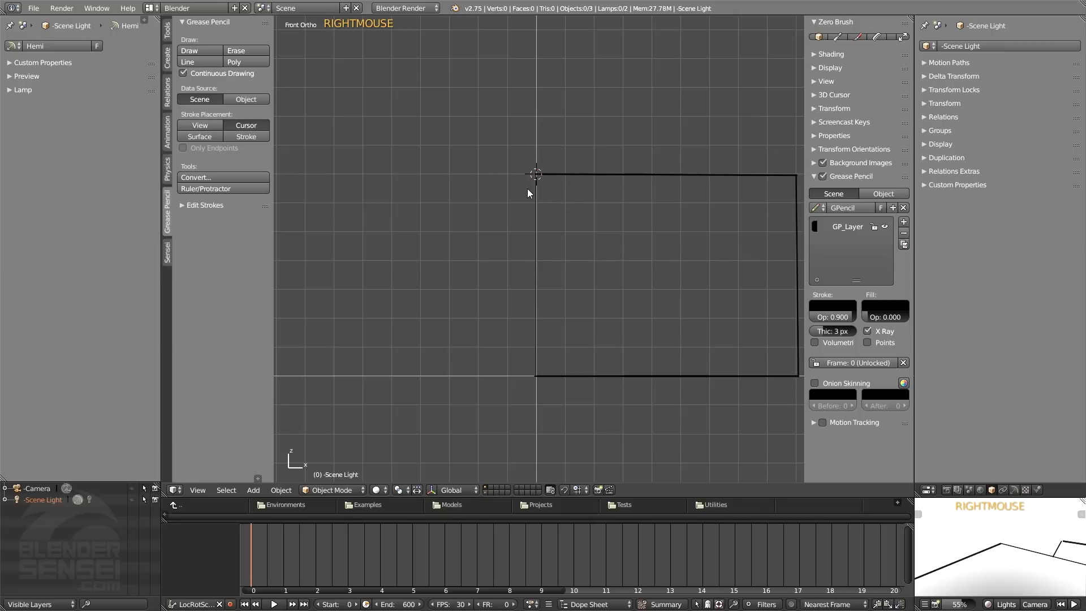
key(3)
key(4)
shift+middle_drag(488, 271, 624, 282)
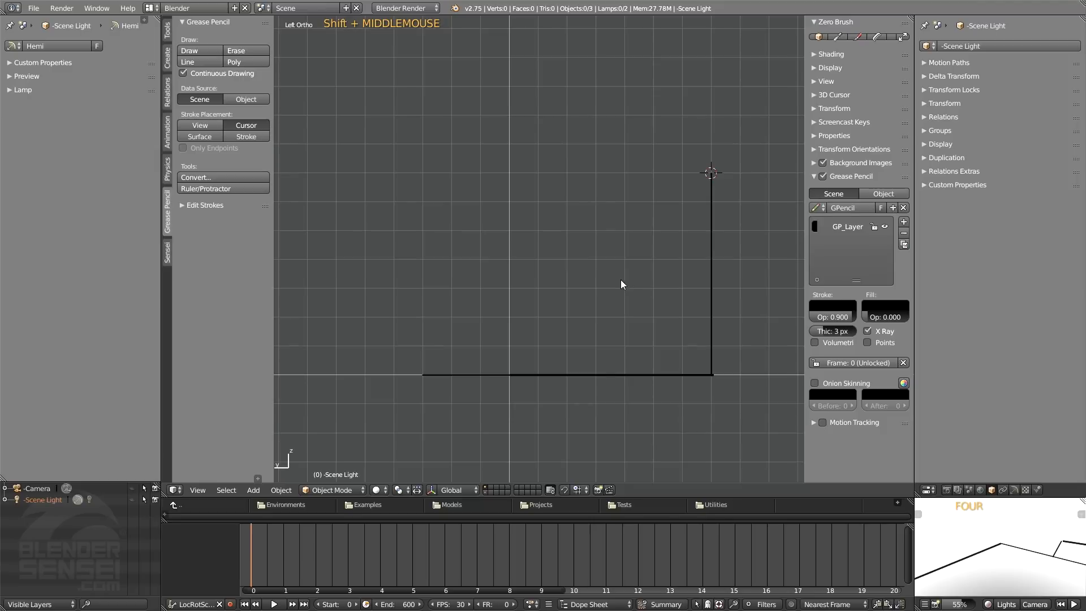
With Line, draw the side wall's upper edge and far vertical edge from the 3D cursor, about 10 grid squares long and 7 high
click(192, 62)
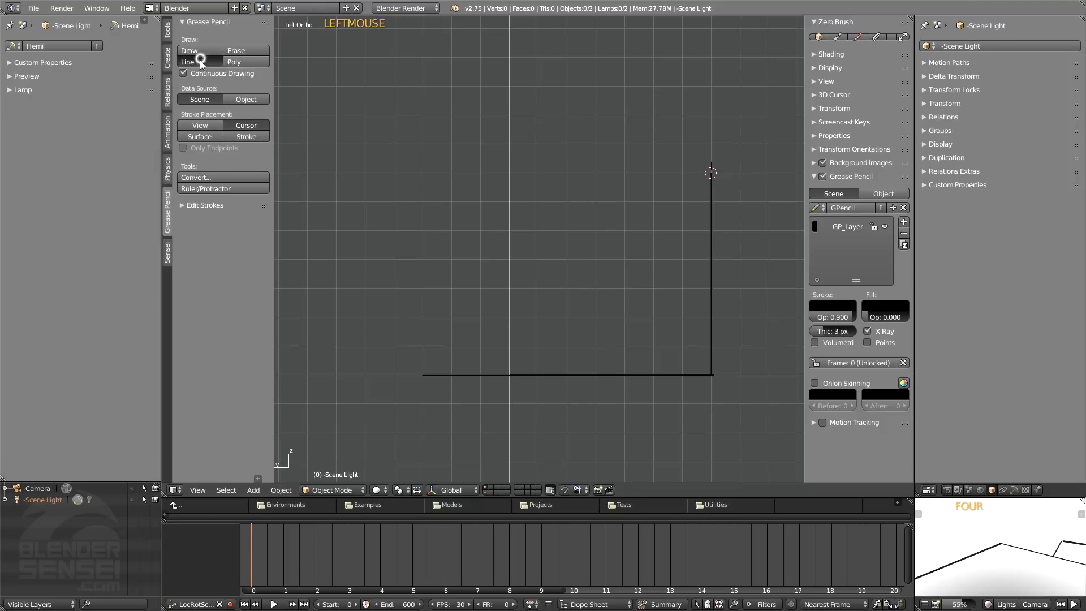
mouse_move(711, 172)
mouse_down()
mouse_move(423, 172)
mouse_move(424, 374)
mouse_up()
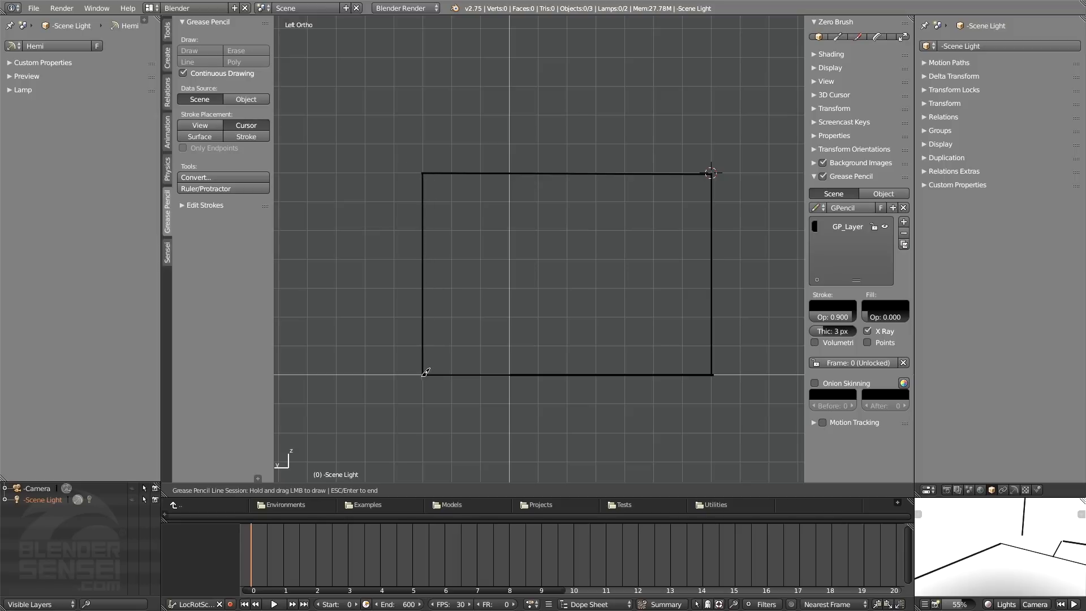
middle_click(548, 250)
mouse_move(547, 249)
middle_down()
mouse_move(490, 266)
mouse_move(534, 298)
mouse_move(621, 311)
mouse_move(620, 287)
mouse_move(670, 306)
mouse_move(594, 243)
mouse_move(467, 269)
mouse_move(592, 244)
mouse_move(642, 251)
middle_up()
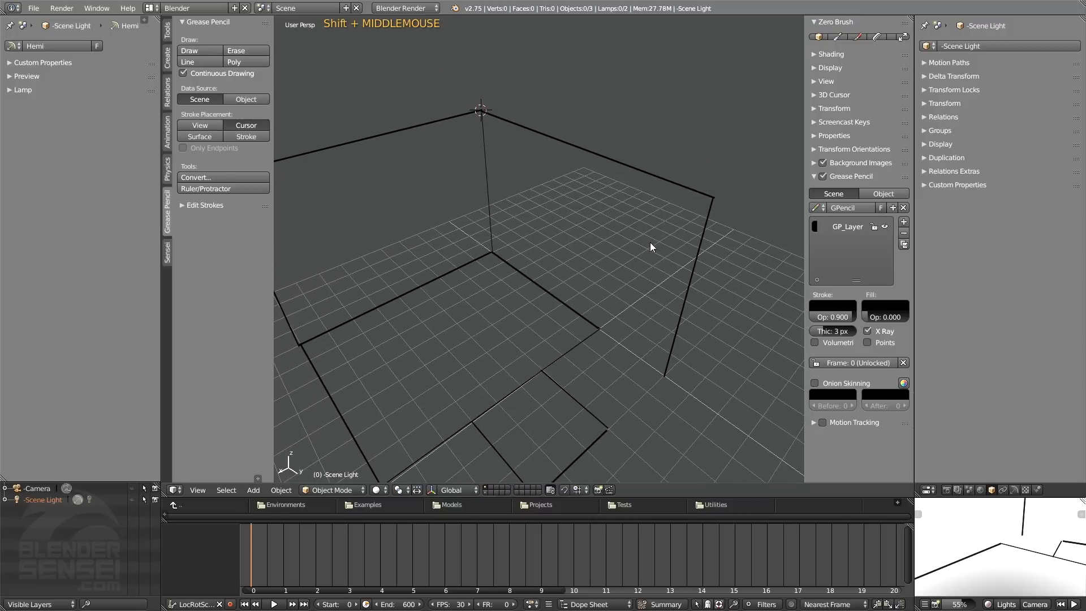
key(ctrl+alt+shift+space)
middle_drag(545, 233, 563, 211)
shift+middle_drag(563, 210, 546, 247)
Enable Grease Pencil stroke editing and box-select the points of the side wall's far vertical edge
click(193, 206)
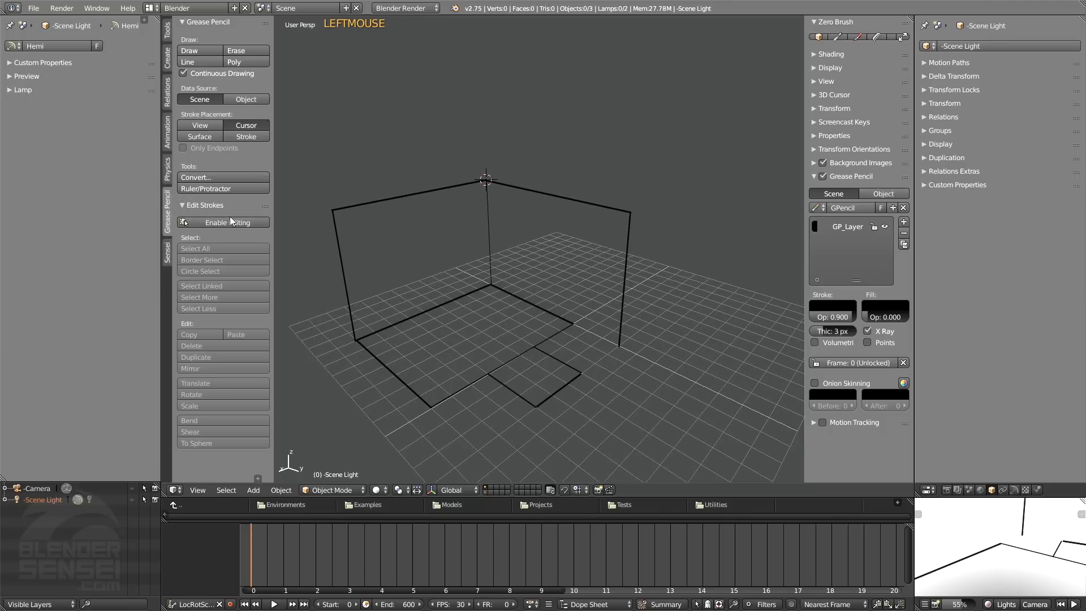
click(233, 222)
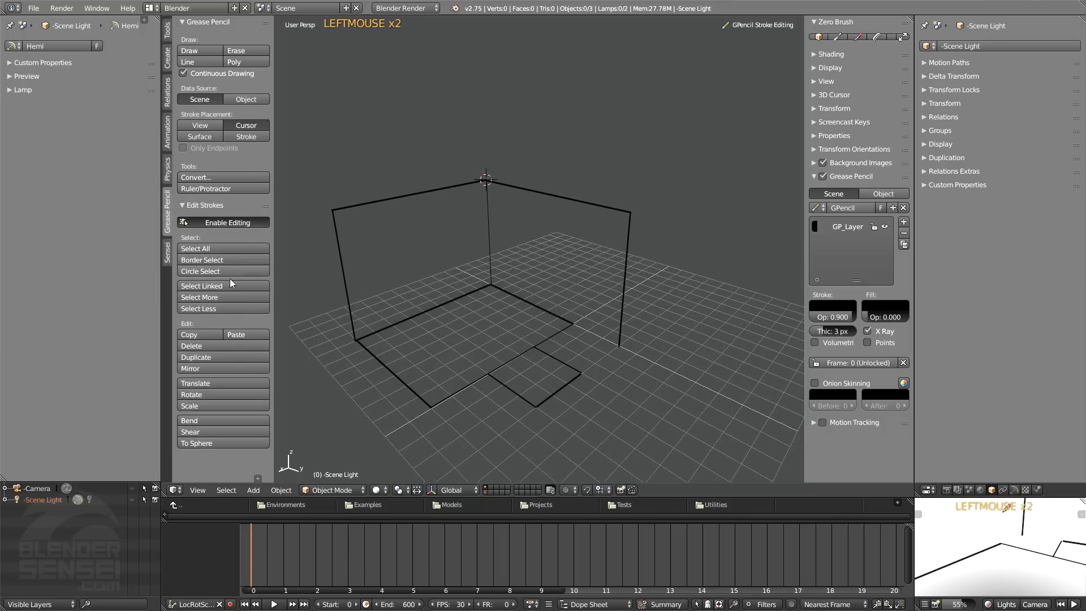
mouse_move(436, 211)
middle_down()
mouse_move(474, 230)
mouse_move(465, 261)
mouse_move(682, 249)
mouse_move(567, 249)
mouse_move(545, 237)
mouse_move(553, 274)
mouse_move(551, 253)
mouse_move(565, 232)
middle_up()
click(632, 202)
key(b)
drag(660, 182, 603, 335)
mouse_move(632, 274)
middle_down()
mouse_move(610, 267)
mouse_move(616, 247)
middle_up()
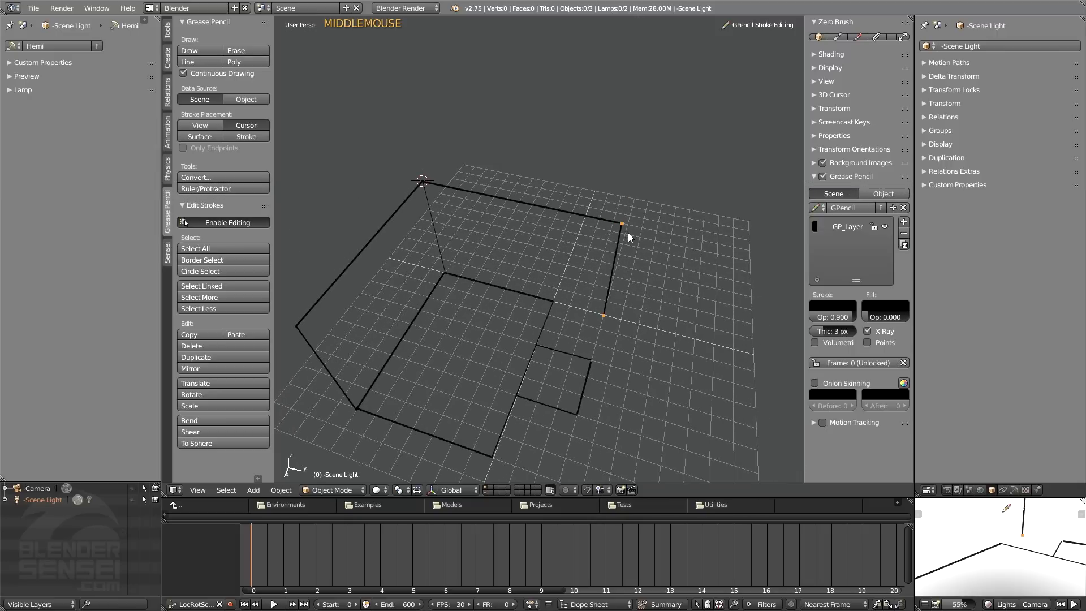
mouse_move(615, 323)
middle_down()
mouse_move(650, 284)
mouse_move(612, 271)
middle_up()
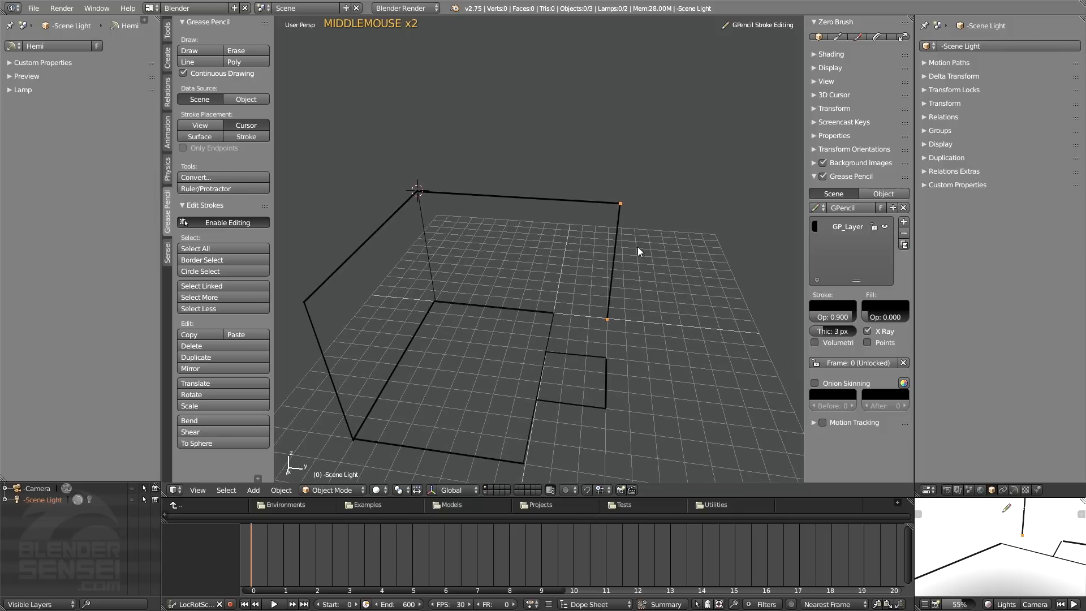
Move the selected vertical edge along the Y axis onto the nearby corner of the large floor rectangle
key(g)
mouse_move(715, 291)
middle_down()
mouse_move(560, 344)
mouse_move(650, 291)
mouse_move(635, 292)
middle_up()
click(660, 294)
shift+click(635, 293)
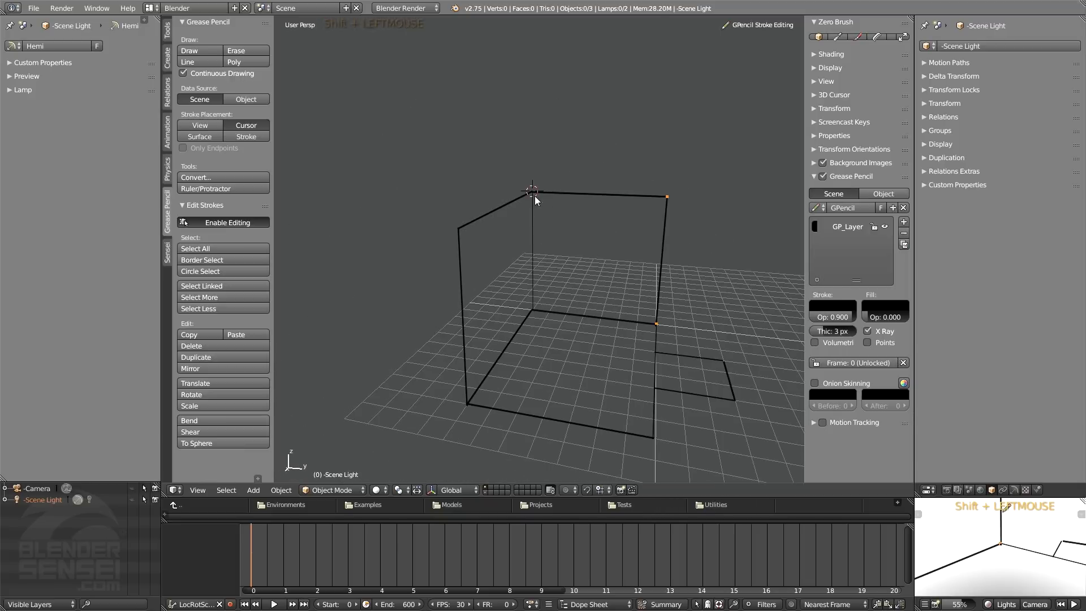
Box-select the side wall's strokes and duplicate them along the X axis to the opposite side of the floor rectangle
key(b)
drag(493, 161, 697, 328)
mouse_move(629, 244)
middle_down()
mouse_move(610, 250)
mouse_move(625, 263)
mouse_move(614, 269)
middle_up()
click(239, 357)
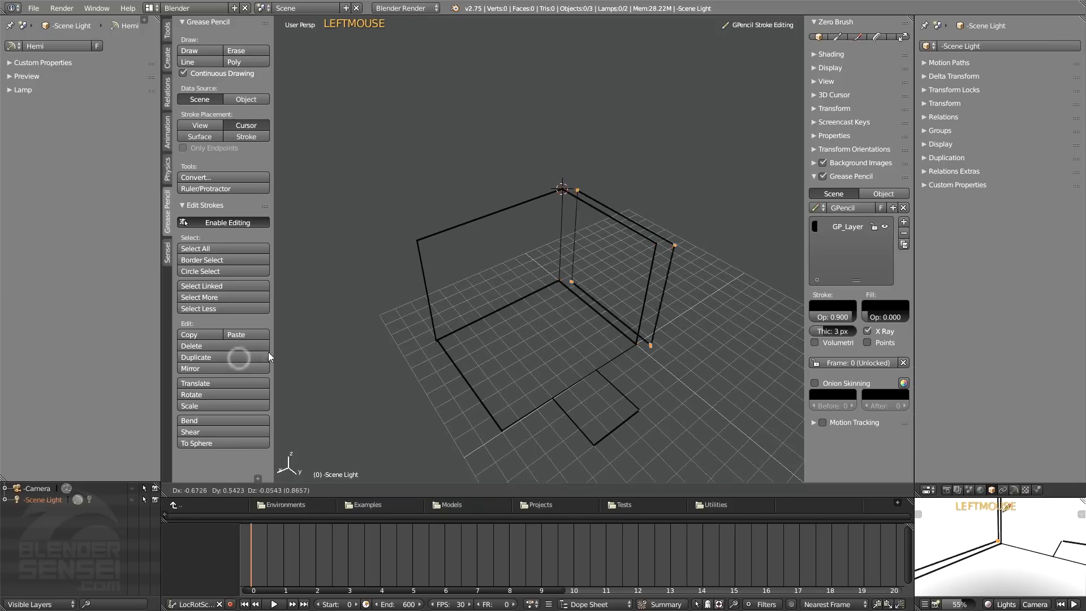
key(x)
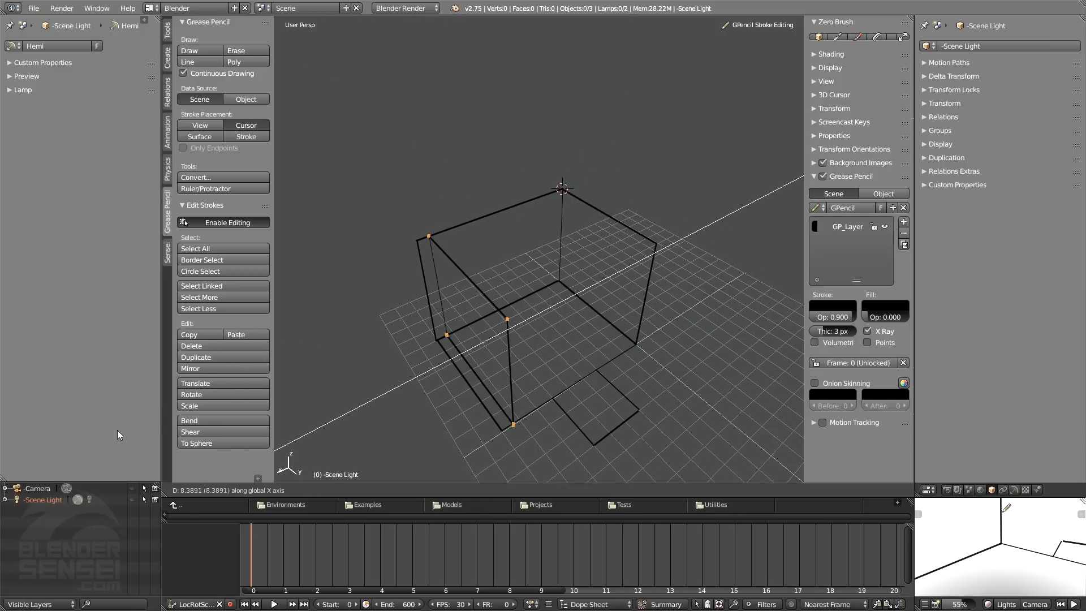
click(108, 438)
mouse_move(317, 357)
shift+middle_down()
mouse_move(466, 284)
mouse_move(411, 259)
mouse_move(502, 257)
mouse_move(440, 262)
mouse_move(509, 369)
mouse_move(480, 370)
mouse_move(454, 335)
mouse_move(475, 348)
shift+middle_up()
mouse_move(555, 283)
middle_down()
mouse_move(623, 283)
mouse_move(593, 285)
mouse_move(616, 282)
mouse_move(569, 316)
mouse_move(596, 287)
mouse_move(575, 300)
middle_up()
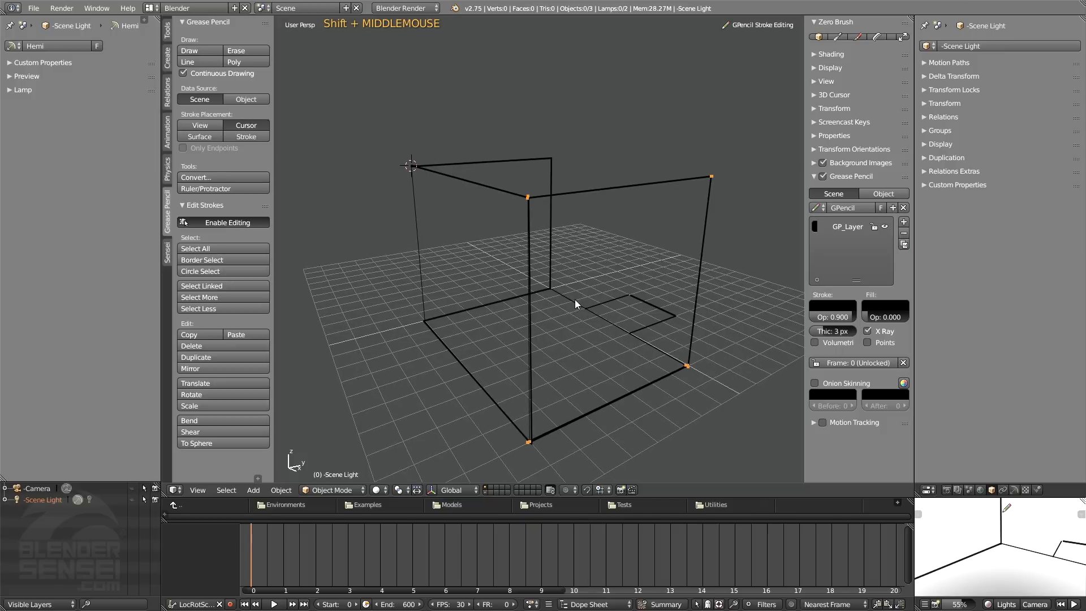
Delete the Grease Pencil layer and set the stroke placement to Stroke
click(905, 234)
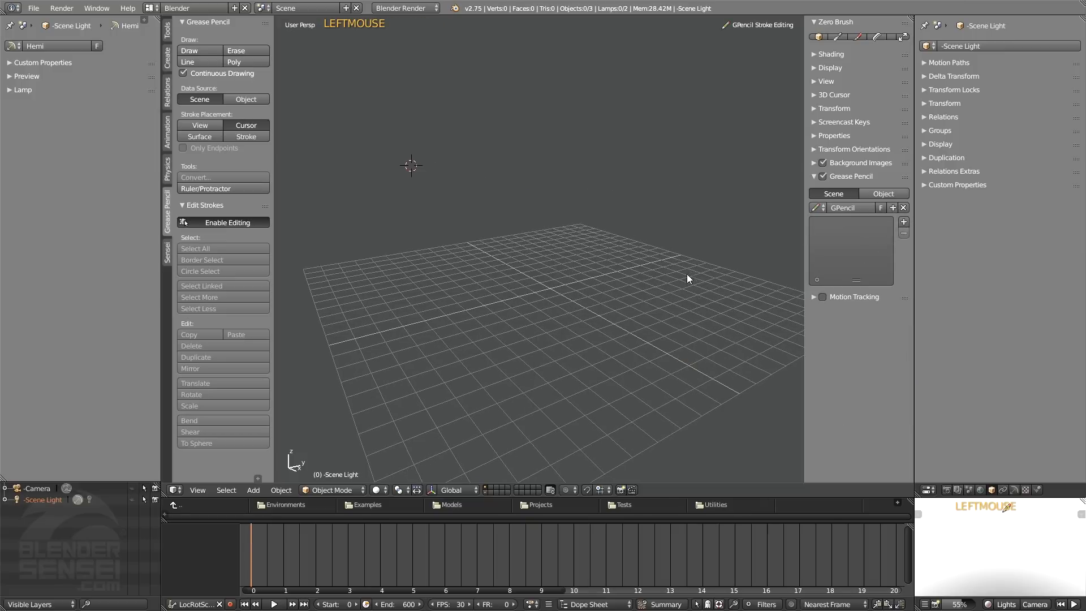
click(253, 138)
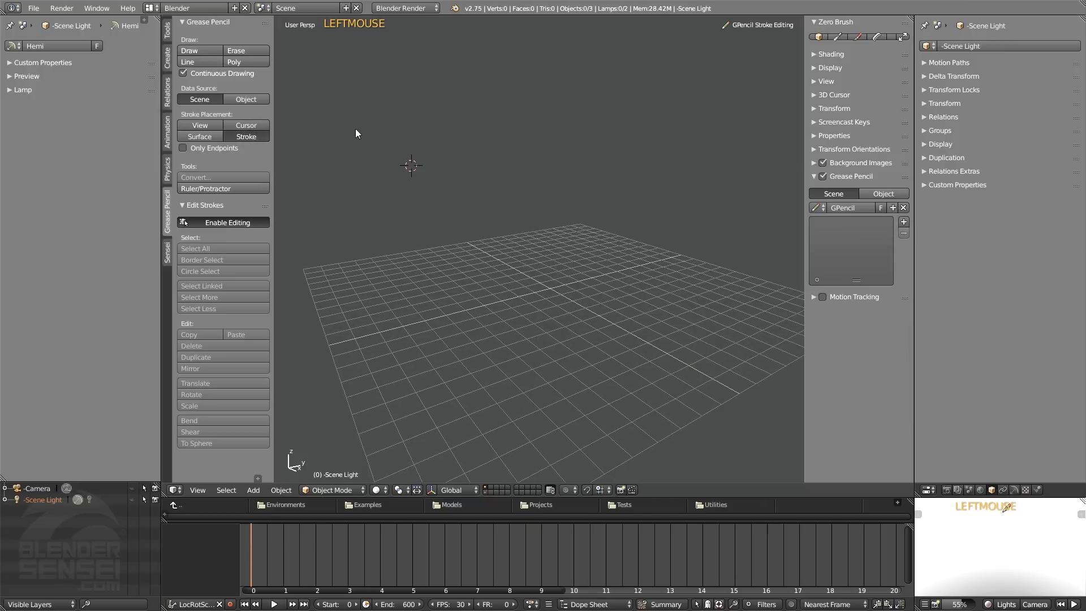
middle_drag(347, 150, 260, 141)
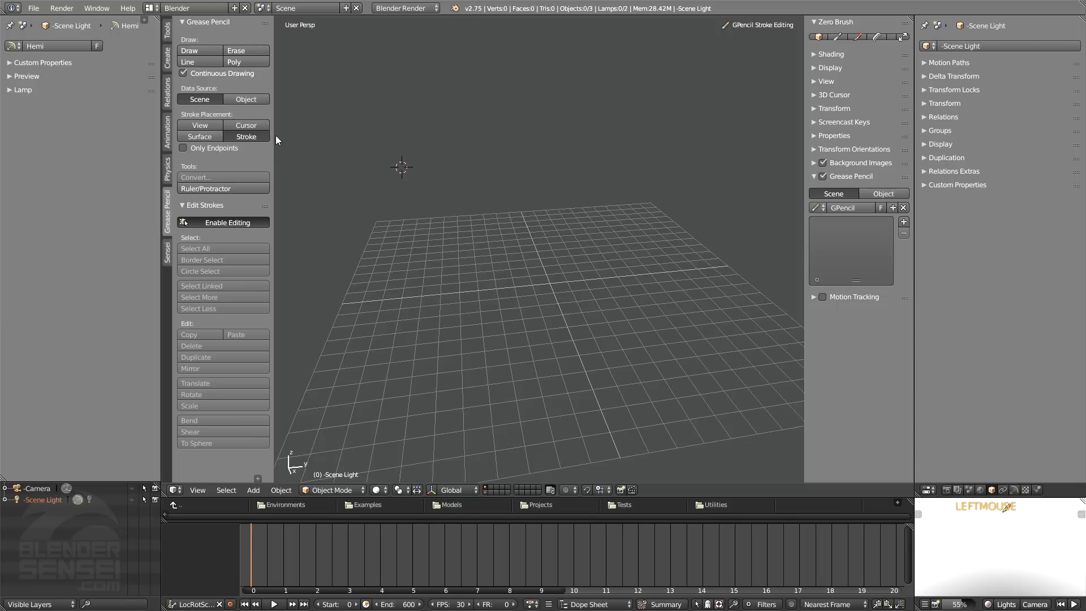
Draw a freehand U-shaped curve over the grid and extend it with further freehand strokes starting from its end
mouse_move(473, 194)
mouse_down()
mouse_move(469, 283)
mouse_move(479, 300)
mouse_move(560, 310)
mouse_move(594, 273)
mouse_move(603, 209)
mouse_move(591, 175)
mouse_up()
mouse_move(634, 242)
middle_down()
mouse_move(554, 283)
mouse_move(577, 245)
mouse_move(543, 289)
mouse_move(541, 271)
mouse_move(566, 278)
mouse_move(490, 258)
middle_up()
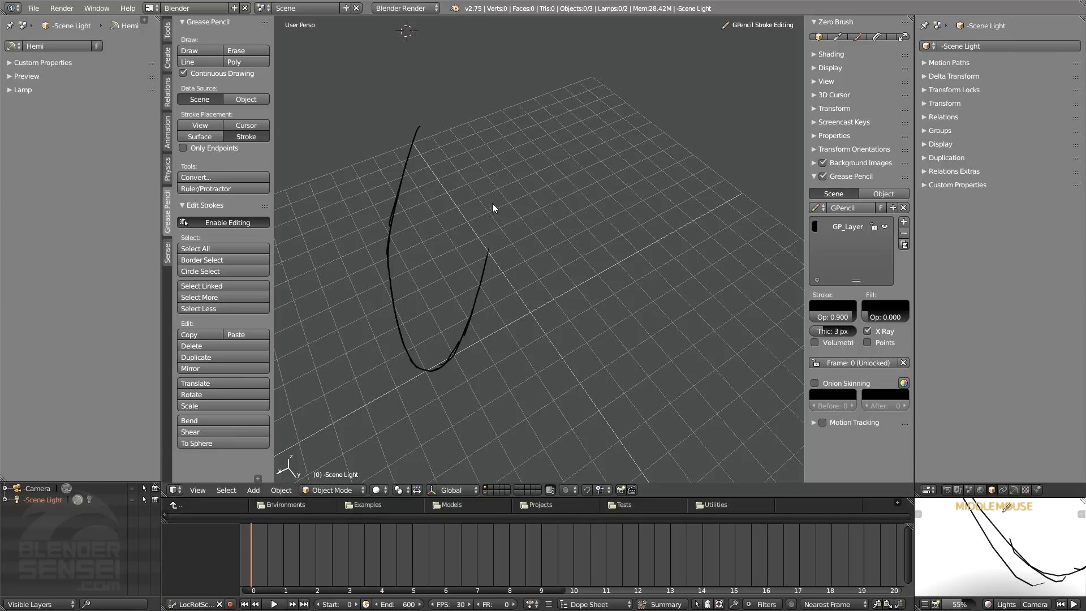
key(d)
drag(489, 249, 530, 252)
drag(488, 251, 553, 249)
mouse_move(504, 254)
mouse_down()
mouse_move(556, 247)
mouse_move(716, 173)
mouse_up()
From other view angles, attach more freehand strokes to the existing curve, including a branch running down from its lower part
middle_drag(702, 178, 780, 158)
mouse_move(605, 164)
middle_down()
mouse_move(688, 148)
mouse_move(620, 150)
mouse_move(553, 194)
mouse_move(593, 253)
mouse_move(580, 202)
mouse_move(526, 249)
middle_up()
drag(299, 213, 426, 191)
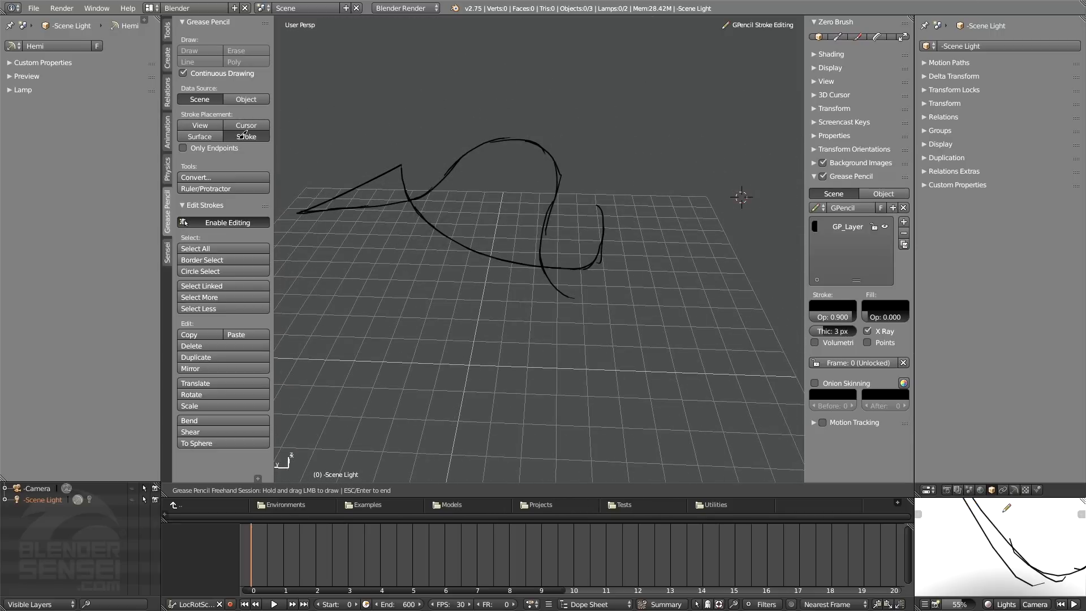
mouse_move(486, 211)
middle_down()
mouse_move(707, 213)
mouse_move(609, 210)
middle_up()
mouse_move(593, 219)
mouse_down()
mouse_move(623, 190)
mouse_move(636, 150)
mouse_move(633, 159)
mouse_move(619, 111)
mouse_move(594, 97)
mouse_move(547, 106)
mouse_move(532, 133)
mouse_move(543, 249)
mouse_move(506, 330)
mouse_move(443, 381)
mouse_up()
mouse_move(619, 348)
middle_down()
mouse_move(480, 364)
mouse_move(612, 312)
mouse_move(594, 300)
mouse_move(607, 302)
middle_up()
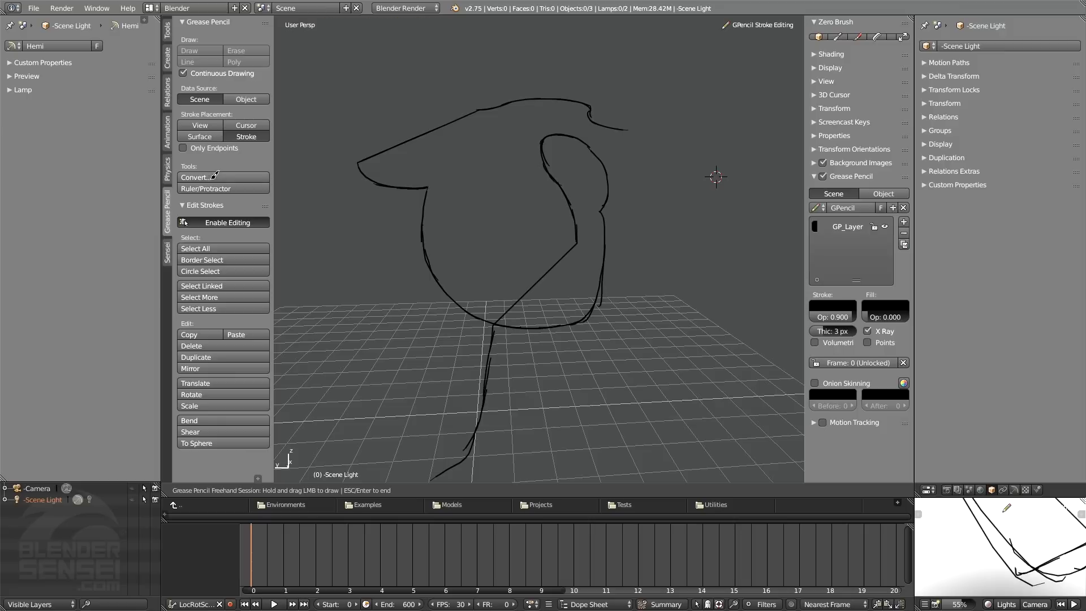
End the drawing session and turn off Continuous Drawing
key(Escape)
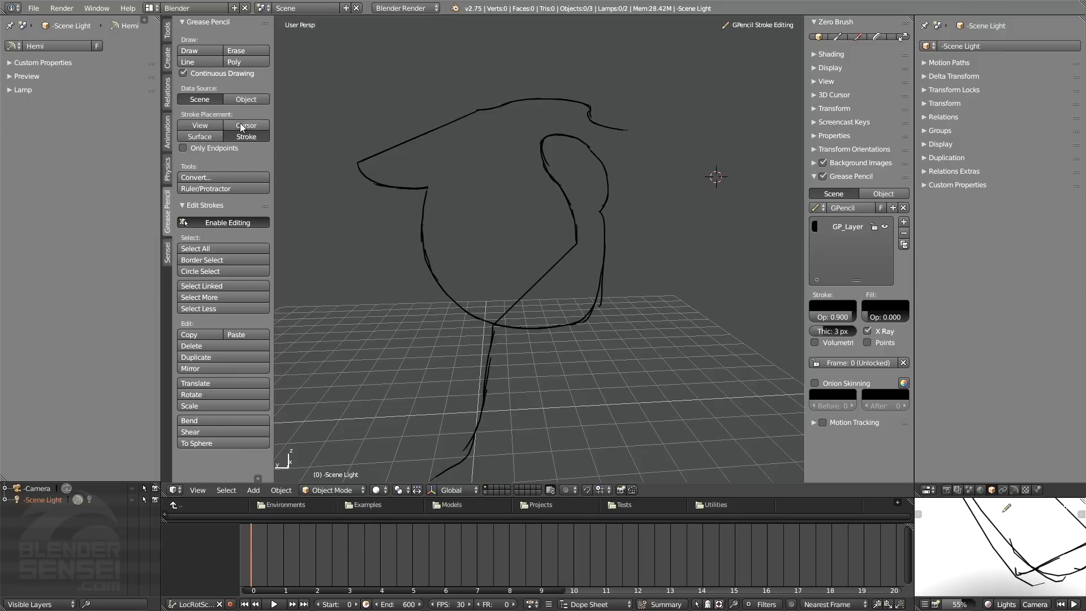
click(183, 73)
click(479, 265)
Convert the Grease Pencil strokes to a Polygon Curve
mouse_move(584, 312)
middle_down()
mouse_move(559, 346)
mouse_move(575, 361)
mouse_move(602, 359)
mouse_move(572, 168)
mouse_move(559, 199)
mouse_move(565, 263)
mouse_move(529, 230)
mouse_move(530, 213)
middle_up()
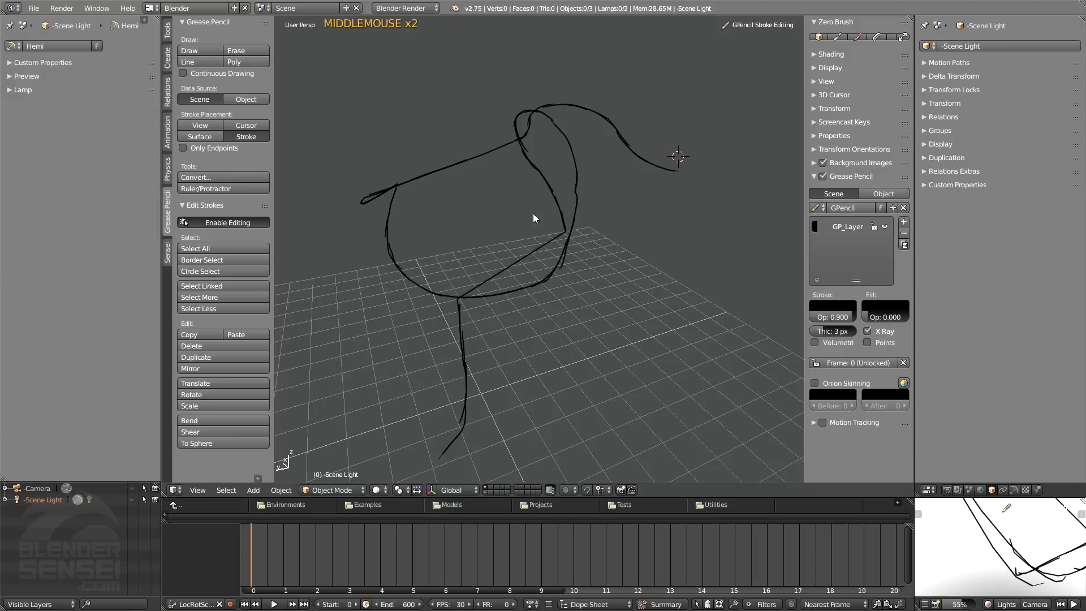
mouse_move(528, 265)
middle_down()
mouse_move(537, 271)
mouse_move(500, 279)
mouse_move(544, 264)
mouse_move(500, 293)
mouse_move(515, 304)
mouse_move(566, 279)
mouse_move(537, 285)
mouse_move(549, 238)
middle_up()
click(253, 178)
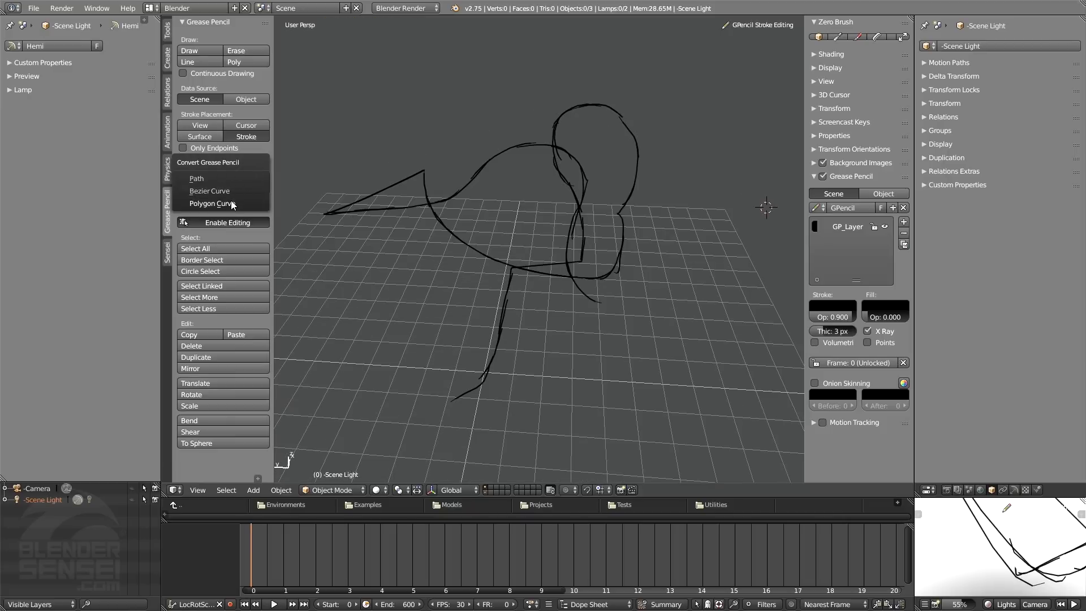
click(232, 203)
mouse_move(651, 255)
middle_down()
mouse_move(687, 249)
mouse_move(599, 273)
mouse_move(628, 249)
mouse_move(568, 217)
mouse_move(556, 235)
mouse_move(494, 266)
mouse_move(595, 210)
mouse_move(572, 208)
middle_up()
mouse_move(537, 254)
middle_down()
mouse_move(575, 219)
mouse_move(495, 265)
middle_up()
mouse_move(563, 223)
middle_down()
mouse_move(525, 283)
mouse_move(532, 211)
middle_up()
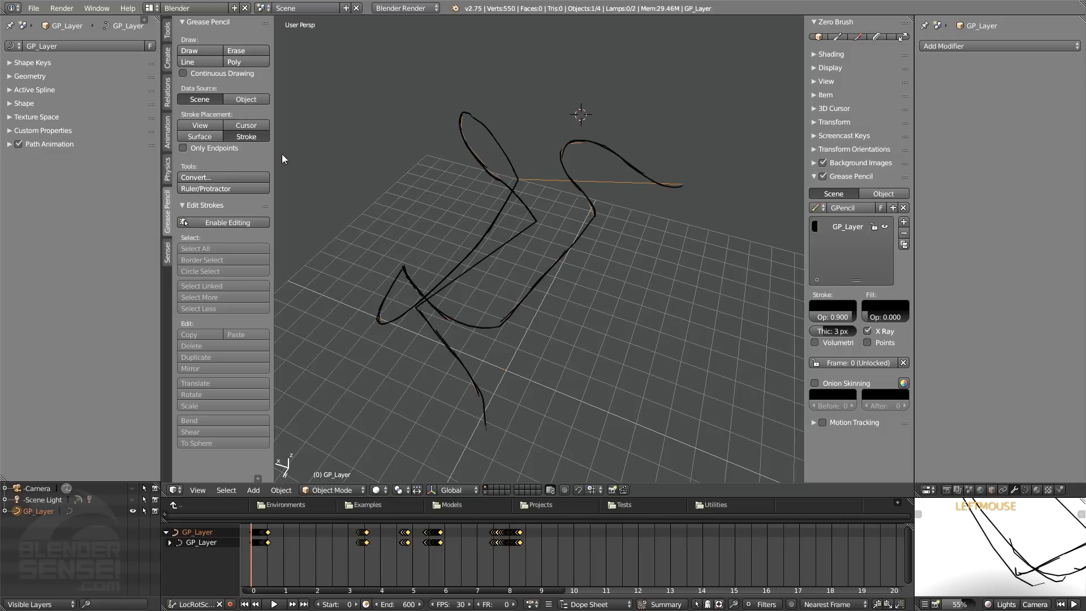
Measure the distance between the curve's two upper loops with the Ruler/Protractor
click(232, 188)
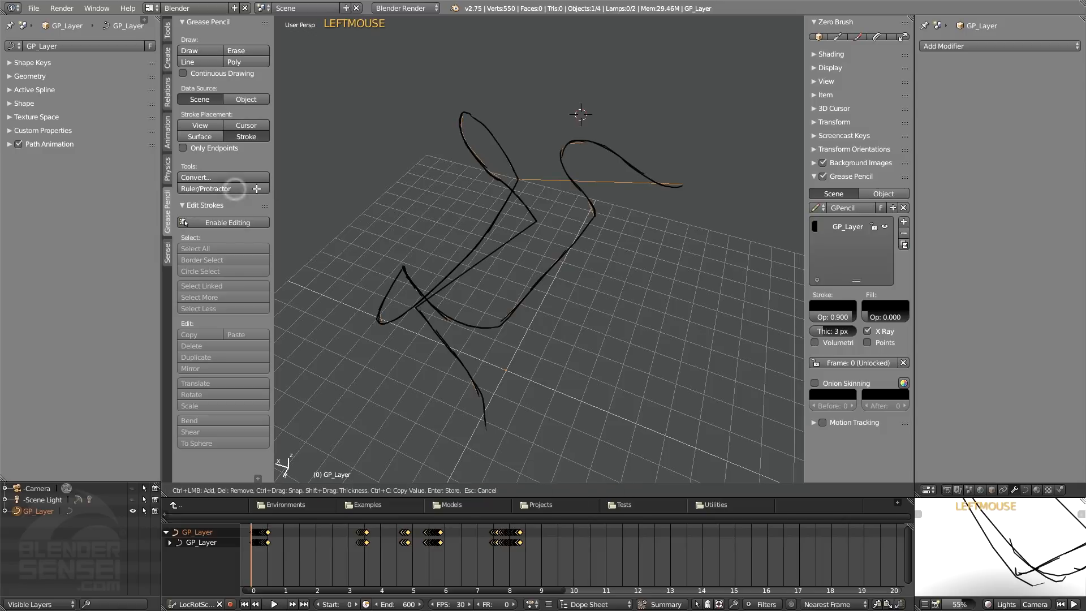
drag(361, 129, 494, 172)
drag(362, 129, 465, 115)
drag(494, 171, 582, 139)
drag(465, 114, 516, 178)
click(242, 189)
click(247, 189)
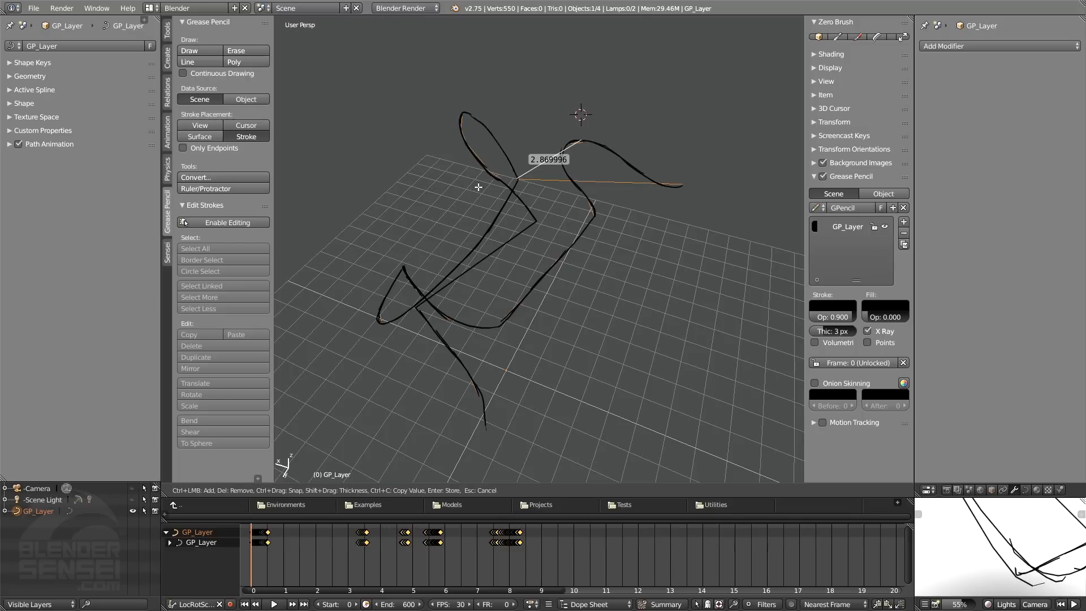
key(Escape)
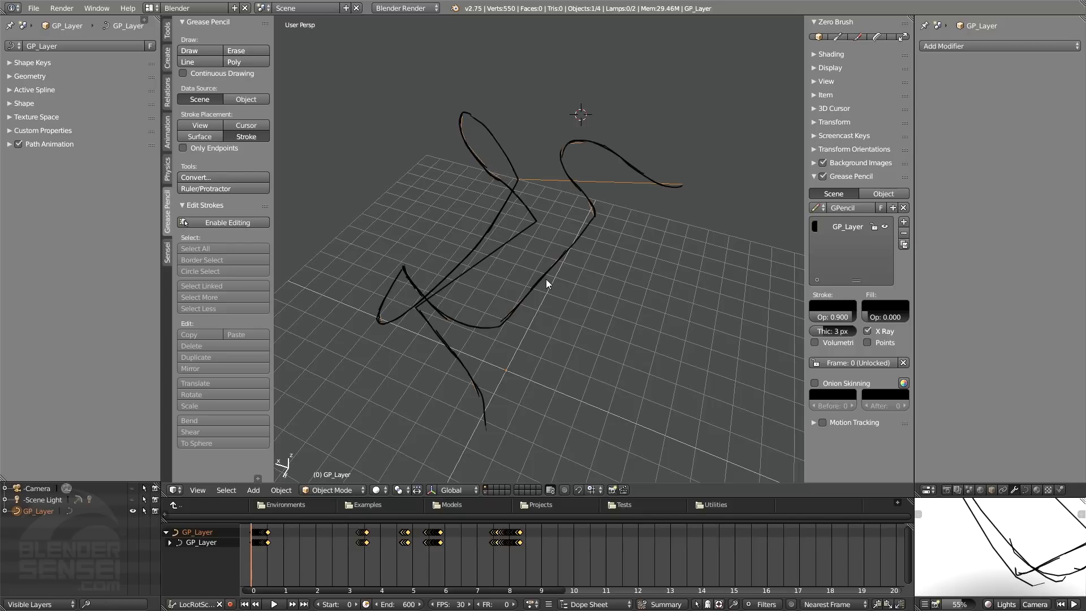
Hide the Grease Pencil layer so that only the converted curve is shown
click(886, 227)
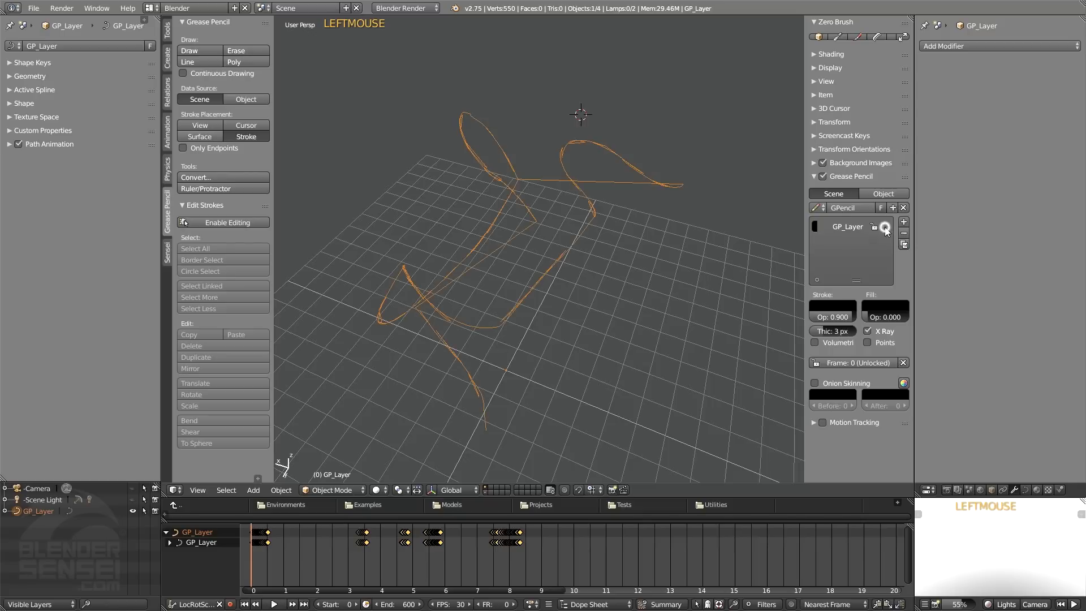
mouse_move(487, 308)
middle_down()
mouse_move(586, 267)
mouse_move(585, 213)
mouse_move(557, 274)
mouse_move(554, 224)
mouse_move(538, 257)
mouse_move(650, 312)
middle_up()
click(584, 214)
double_click(666, 192)
double_click(665, 191)
click(568, 222)
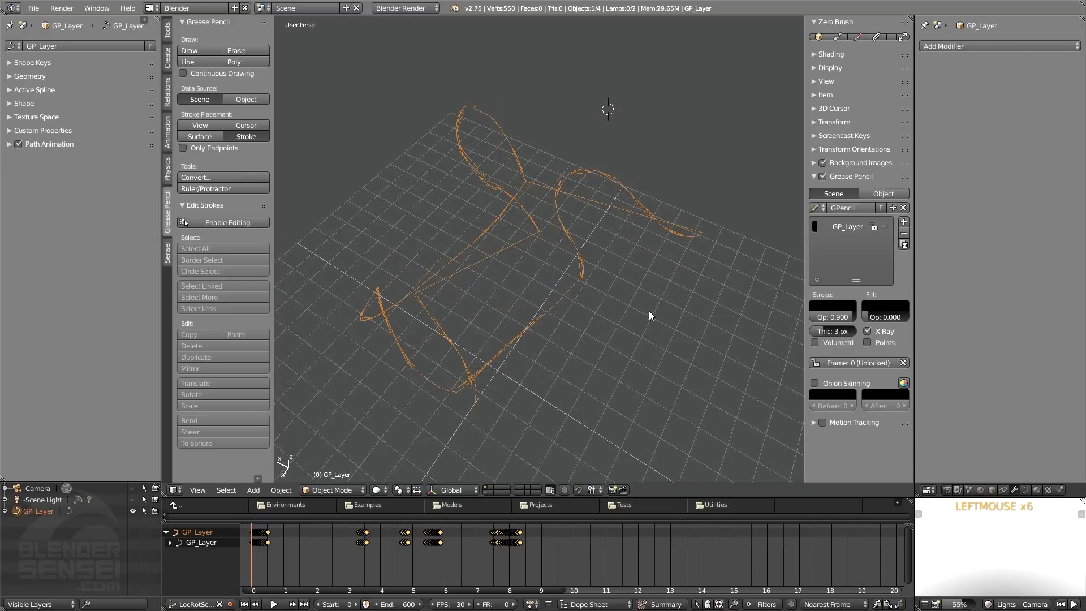
Collapse the stroke editing options and delete the converted curve object
click(182, 206)
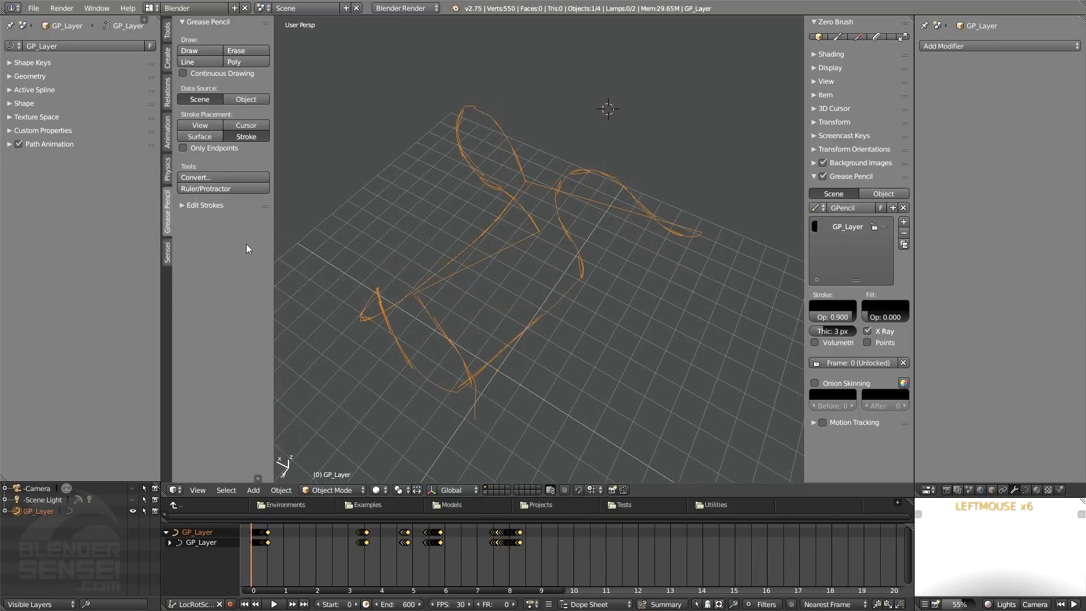
key(x)
click(556, 239)
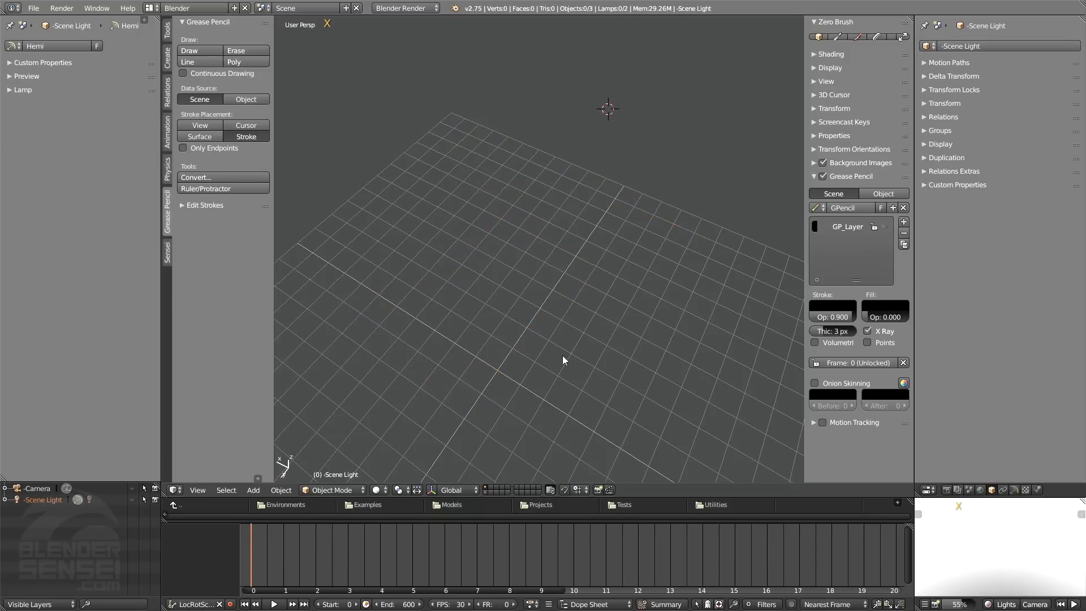
Delete the Grease Pencil layer and add a Suzanne monkey mesh above the grid
click(904, 234)
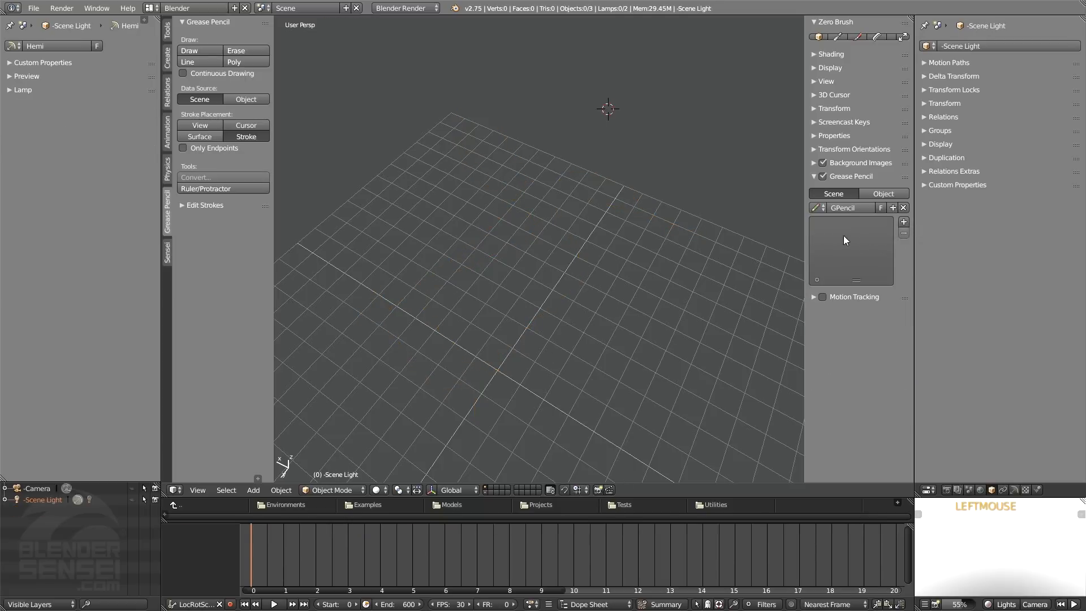
right_click(514, 297)
mouse_move(524, 296)
click(554, 404)
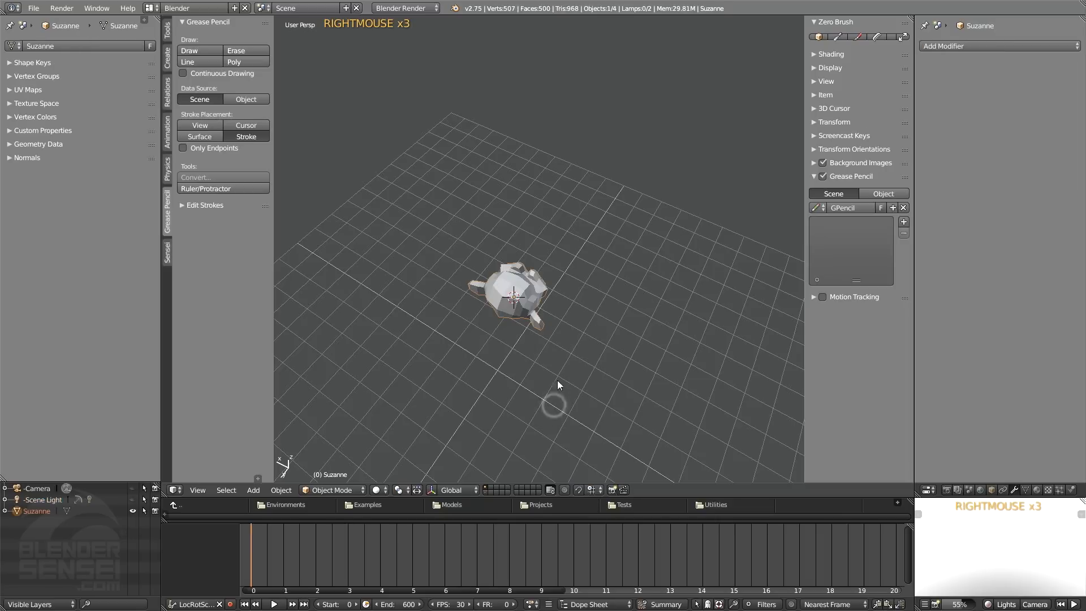
middle_drag(558, 347, 548, 317)
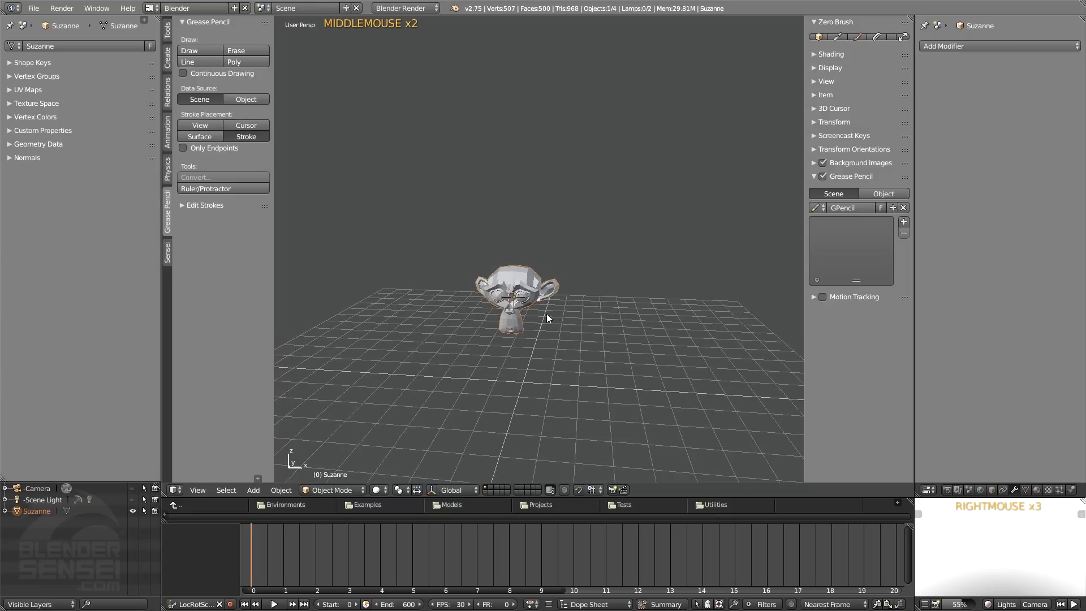
Smooth the monkey with a Catmull-Clark Subdivision Surface modifier at 3 view subdivisions and scale the head up
scroll(548, 316, up, 5)
key(w)
key(w)
key(w)
key(w)
key(s)
click(639, 380)
middle_drag(635, 301, 316, 182)
Set the stroke placement to Surface and draw a freehand zigzag scribble in the empty space above the monkey's head
click(202, 137)
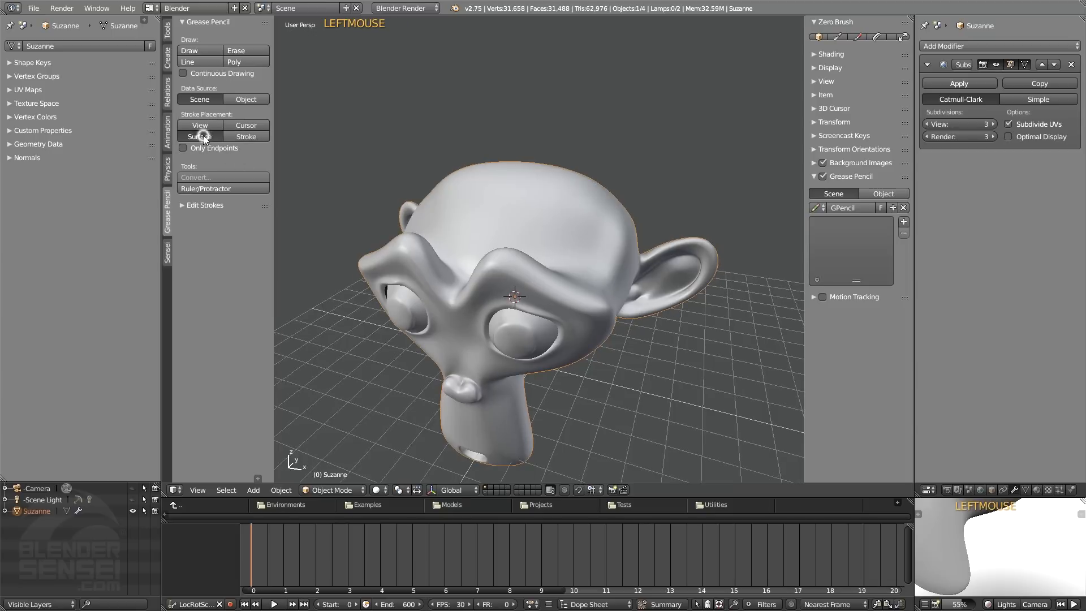
scroll(546, 263, up, 1)
shift+middle_drag(550, 271, 576, 229)
key(ctrl+alt+shift+space)
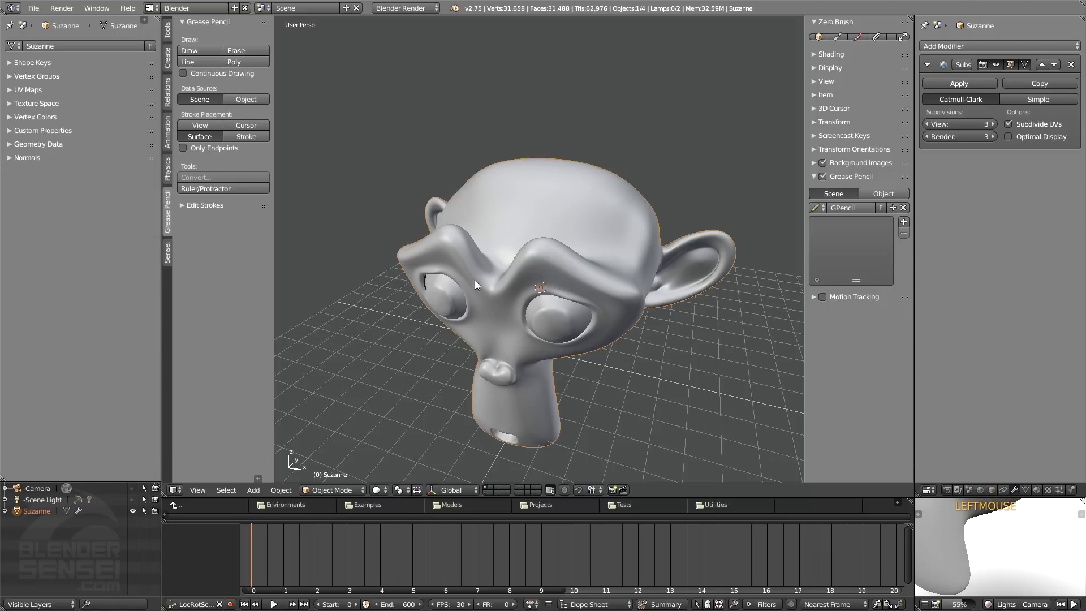
shift+middle_drag(478, 247, 405, 213)
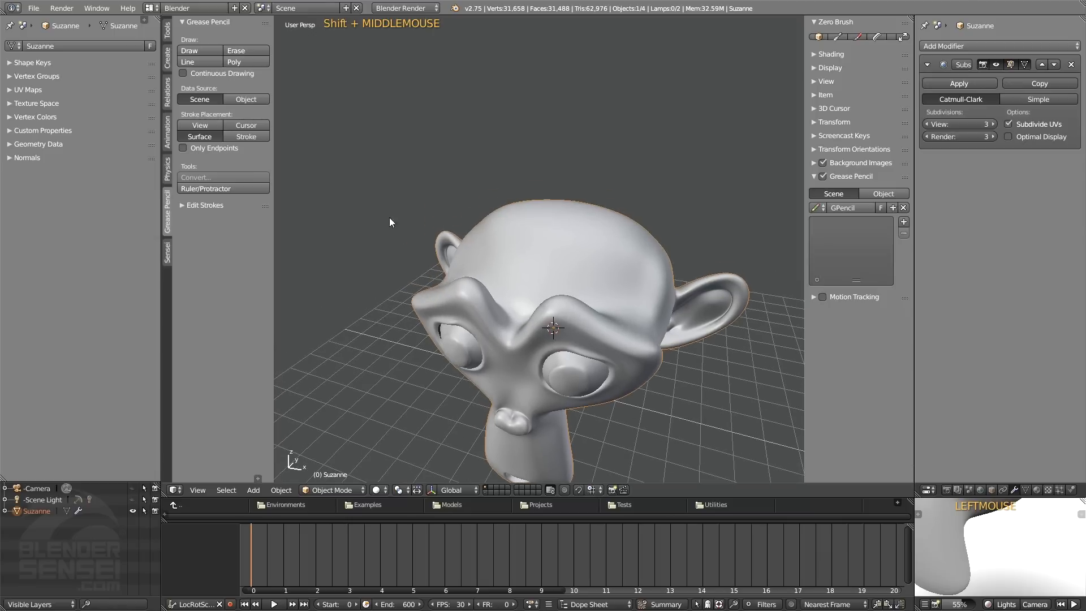
shift+middle_drag(493, 225, 383, 126)
mouse_move(389, 87)
mouse_down()
mouse_move(431, 92)
mouse_move(467, 120)
mouse_move(535, 130)
mouse_up()
key(v)
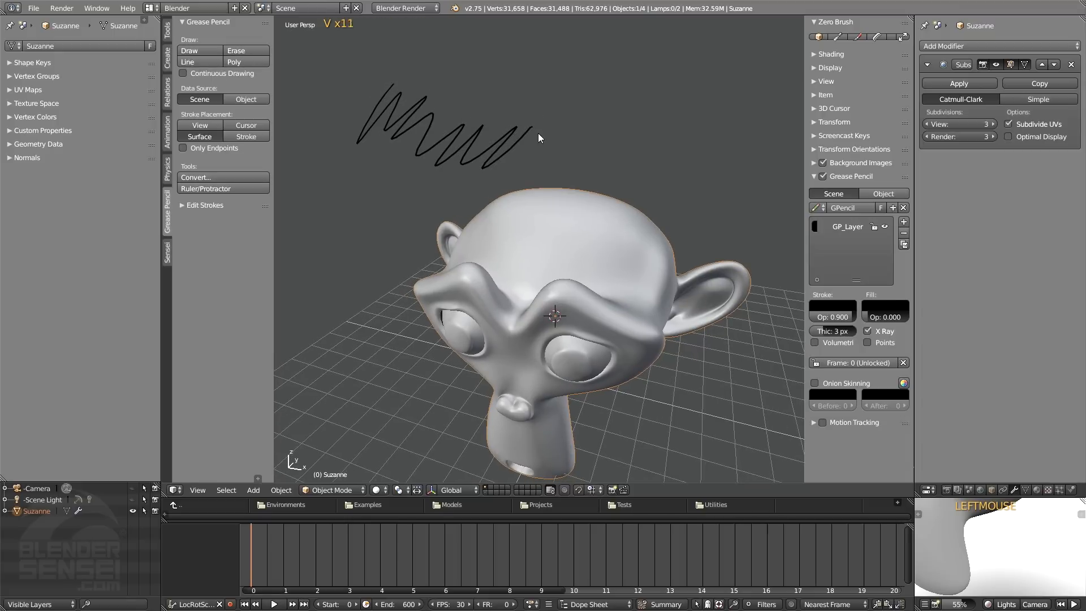
Draw more scribbles in the empty space and loops on the monkey's crown, temple and jaw from several view angles
mouse_move(459, 164)
middle_down()
mouse_move(556, 170)
mouse_move(544, 122)
middle_up()
drag(543, 122, 642, 134)
mouse_move(642, 134)
middle_down()
mouse_move(608, 189)
mouse_move(499, 192)
mouse_move(566, 151)
mouse_move(677, 128)
mouse_move(568, 159)
mouse_move(491, 213)
mouse_move(528, 229)
mouse_move(554, 173)
middle_up()
key(v)
mouse_move(553, 173)
mouse_down()
mouse_move(565, 198)
mouse_move(552, 169)
mouse_up()
mouse_move(552, 170)
middle_down()
mouse_move(559, 229)
mouse_move(534, 236)
mouse_move(569, 180)
middle_up()
drag(570, 180, 543, 226)
mouse_move(543, 226)
middle_down()
mouse_move(470, 222)
mouse_move(432, 286)
middle_up()
mouse_move(432, 286)
mouse_down()
mouse_move(447, 285)
mouse_move(430, 305)
mouse_up()
mouse_move(430, 306)
middle_down()
mouse_move(473, 326)
mouse_move(532, 316)
middle_up()
shift+middle_drag(532, 317, 543, 305)
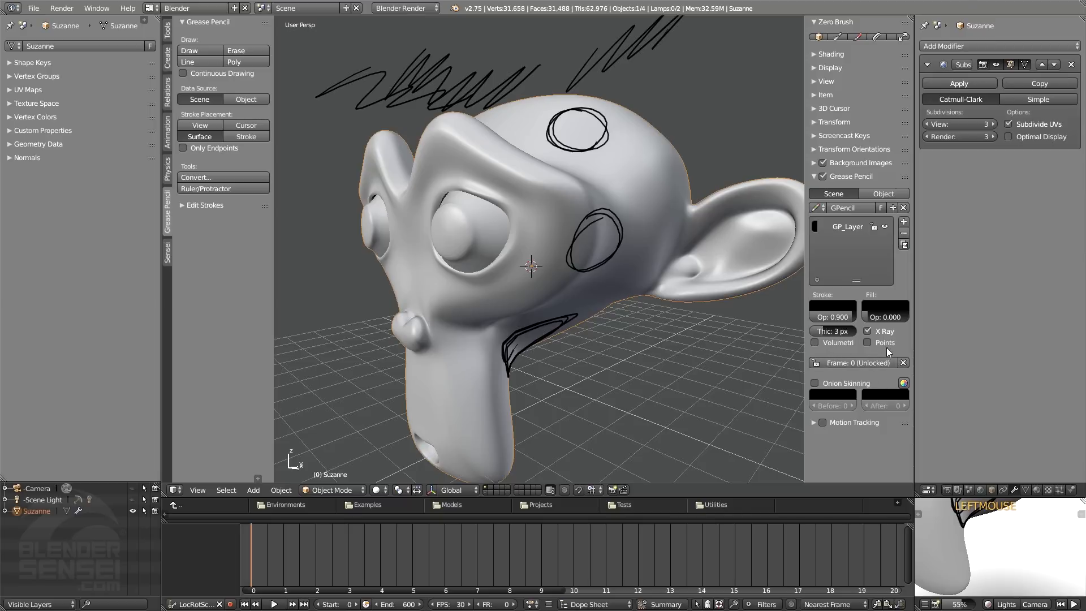
Change the layer's stroke colour from black to a dark yellowish brown
middle_drag(764, 339, 735, 295)
click(886, 306)
mouse_move(904, 215)
mouse_down()
mouse_move(830, 203)
mouse_move(839, 216)
mouse_up()
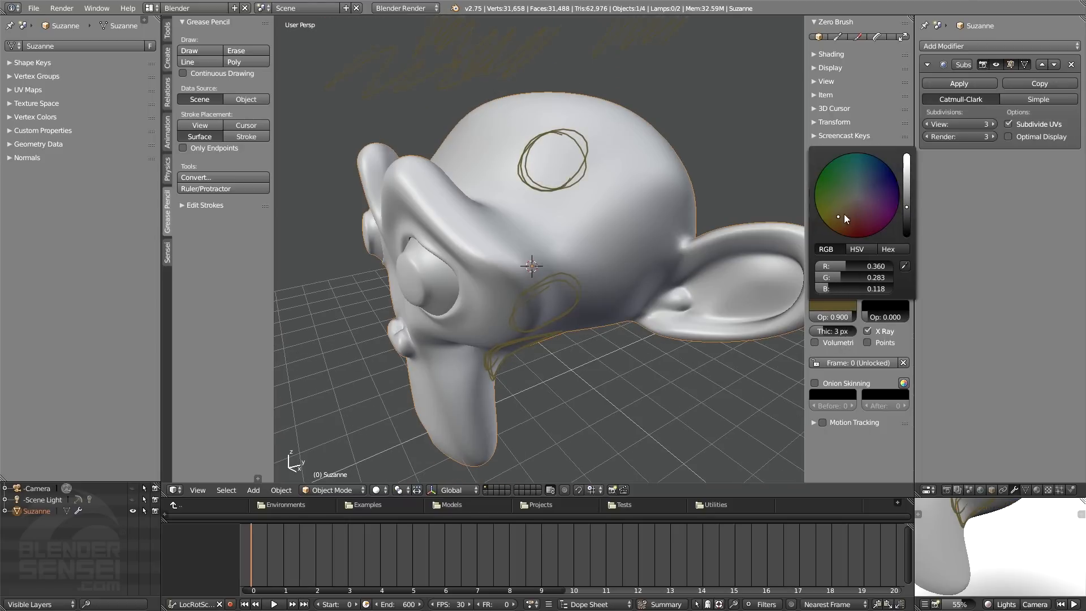
mouse_move(769, 300)
shift+middle_down()
mouse_move(732, 373)
mouse_move(761, 350)
mouse_move(757, 307)
shift+middle_up()
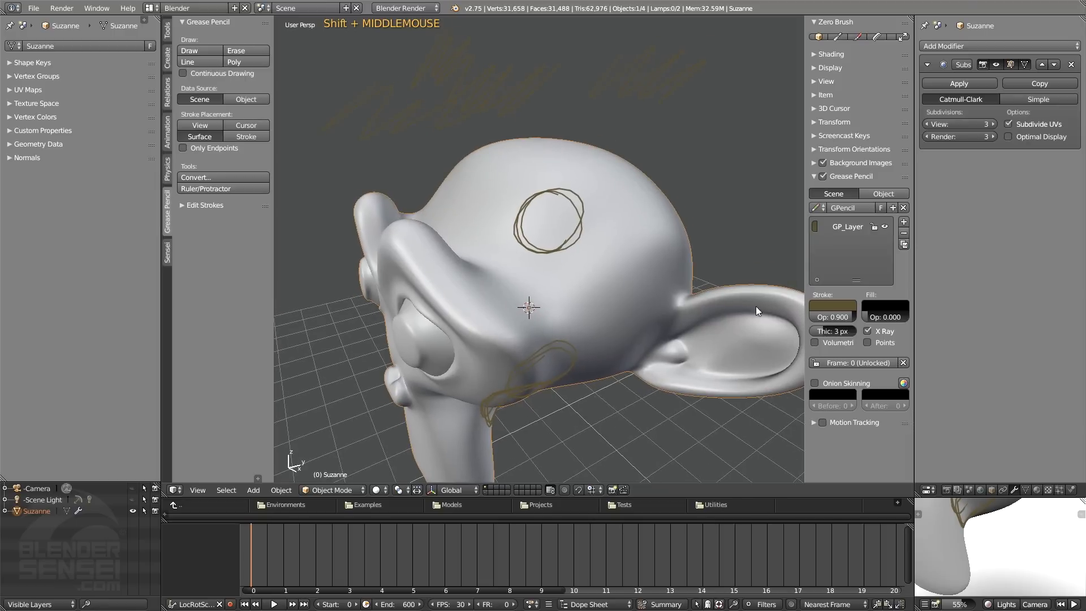
Add a second Grease Pencil layer with a dark blue stroke colour and draw a large zigzag across the monkey's head
click(904, 222)
click(831, 309)
click(885, 194)
mouse_move(658, 249)
mouse_down()
mouse_move(646, 192)
mouse_move(556, 150)
mouse_up()
middle_drag(557, 283, 588, 283)
mouse_move(633, 310)
middle_down()
mouse_move(655, 328)
mouse_move(648, 318)
middle_up()
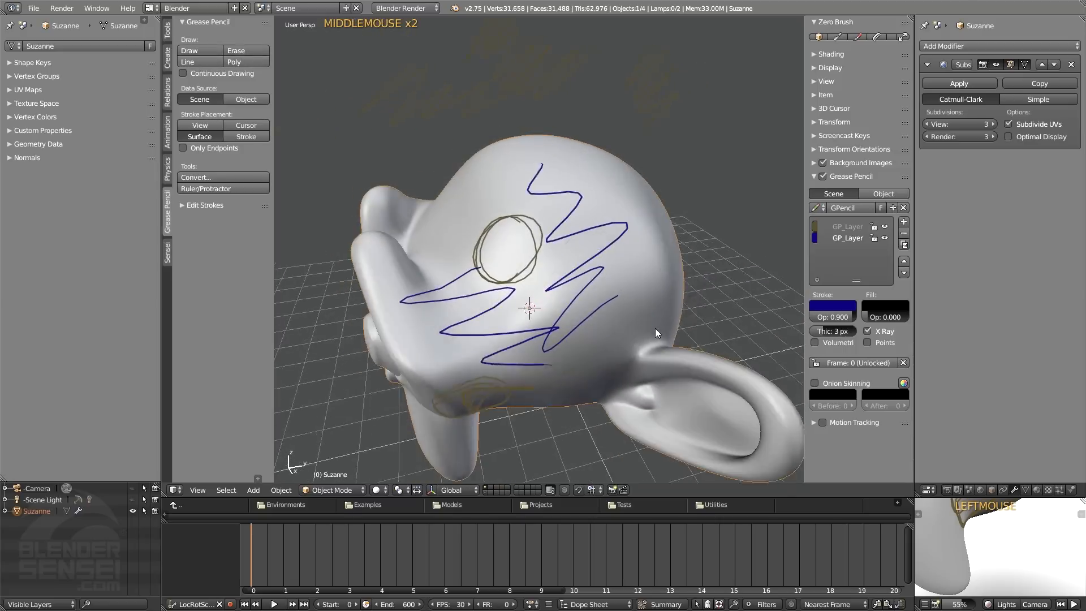
shift+middle_drag(648, 318, 680, 305)
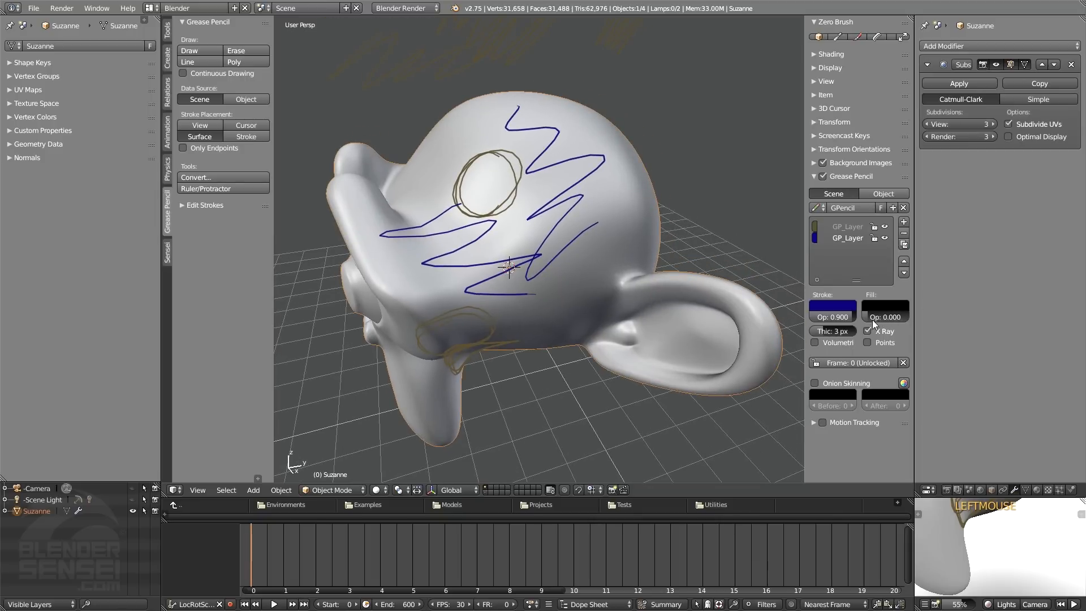
Set the blue layer's fill opacity to 0.761 and its fill colour to green
drag(806, 140, 815, 204)
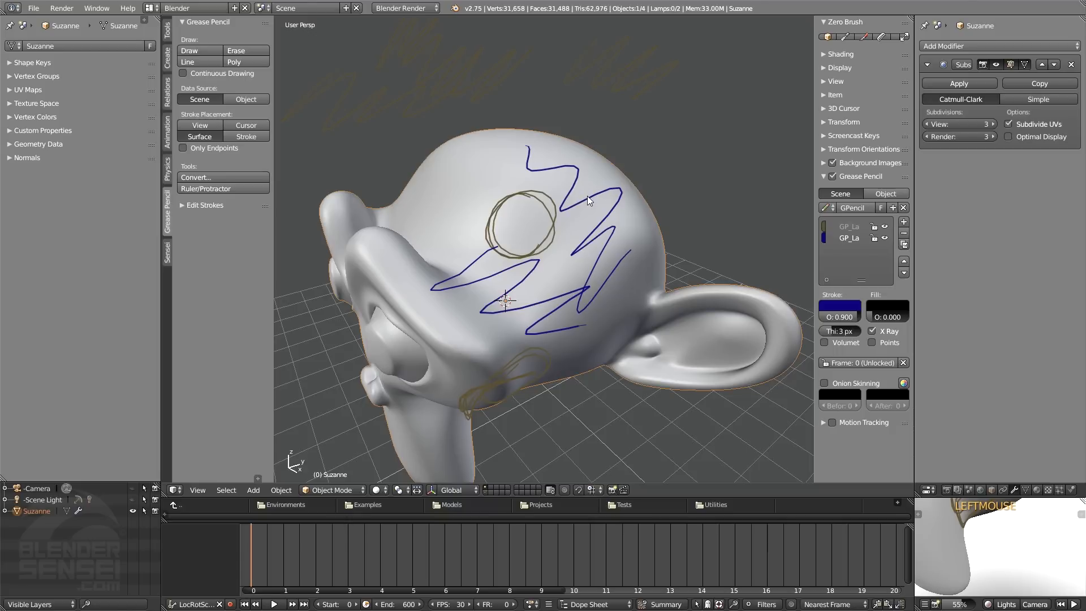
click(871, 330)
drag(873, 317, 901, 320)
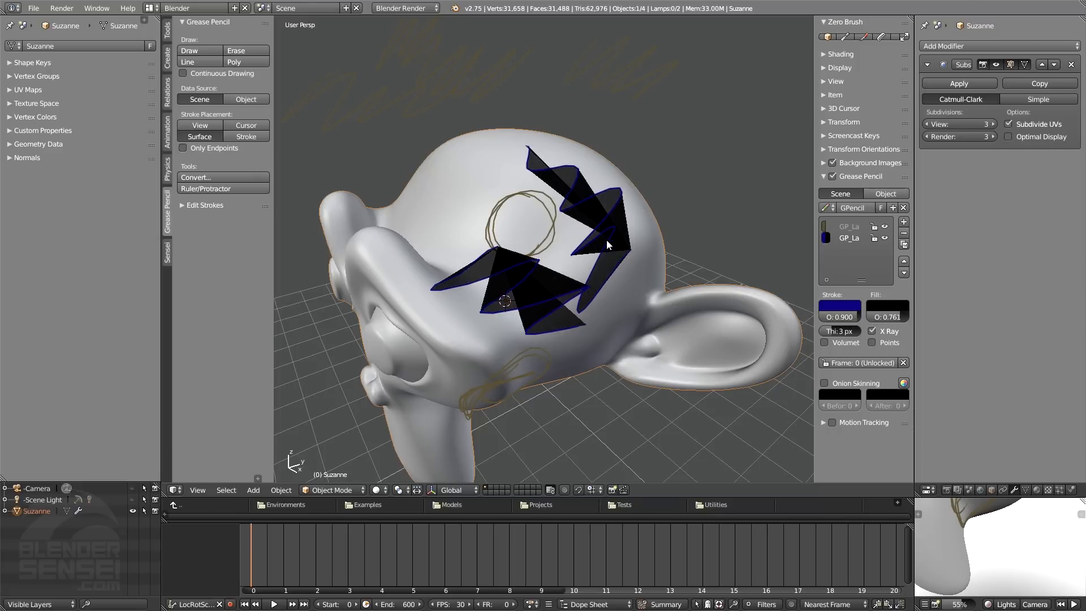
click(898, 305)
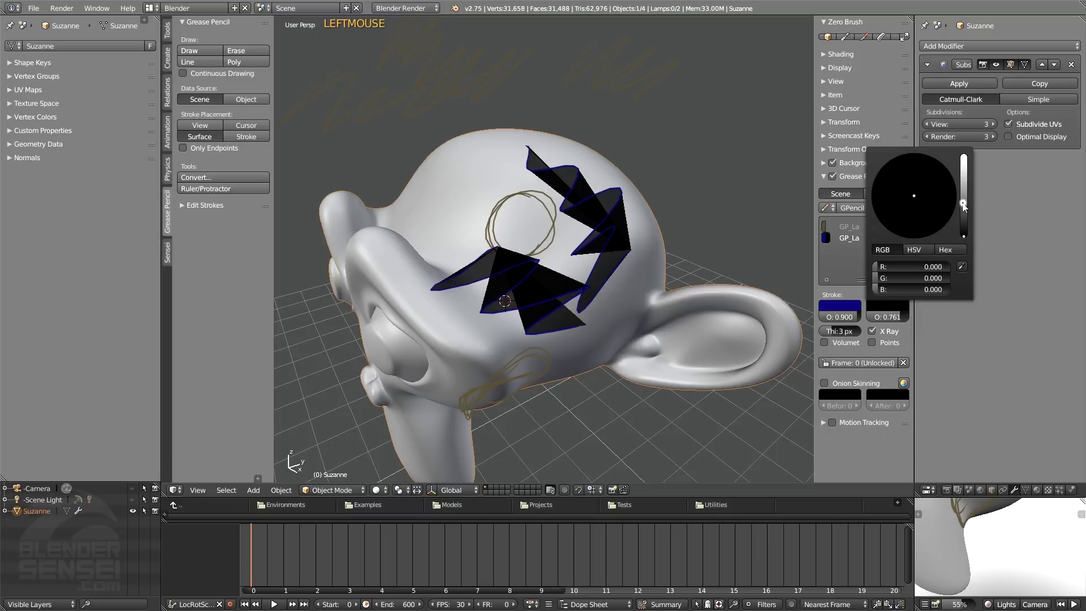
drag(965, 208, 964, 202)
click(925, 192)
click(935, 172)
drag(918, 165, 868, 181)
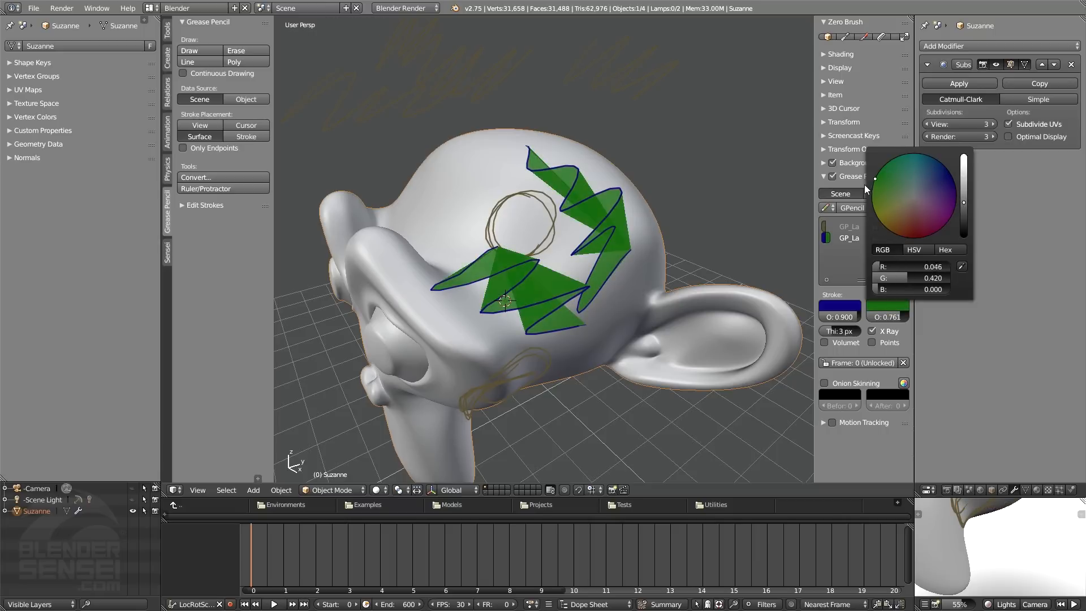
Orbit around the monkey's head to examine the green-filled strokes from several angles
middle_drag(785, 251, 256, 151)
middle_drag(609, 295, 578, 258)
middle_drag(613, 308, 557, 259)
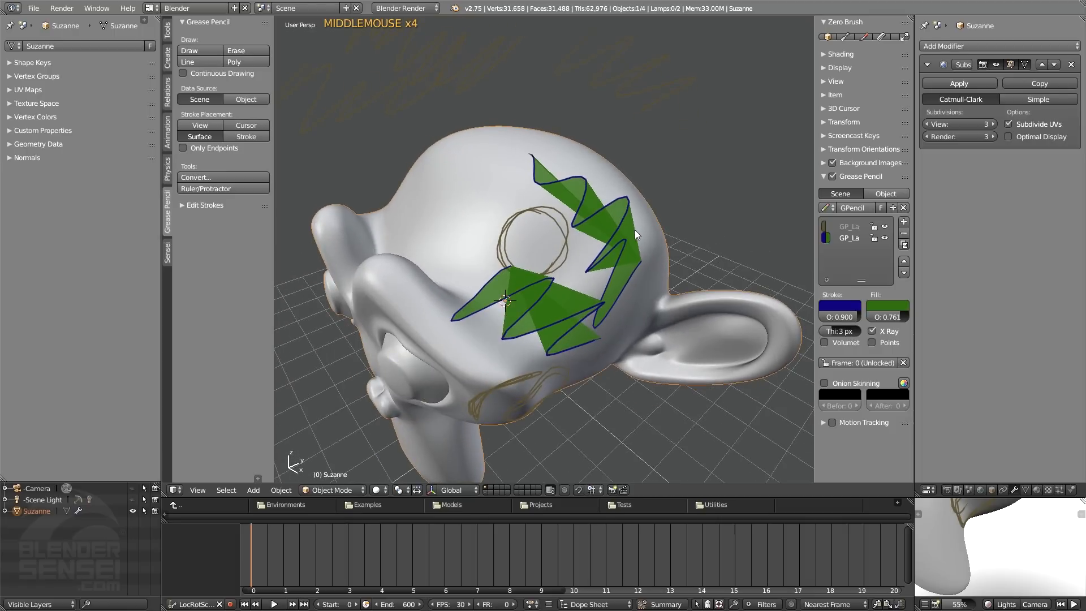
middle_drag(584, 260, 599, 212)
middle_drag(622, 298, 504, 267)
middle_drag(554, 330, 612, 304)
mouse_move(600, 261)
middle_down()
mouse_move(609, 263)
mouse_move(593, 274)
middle_up()
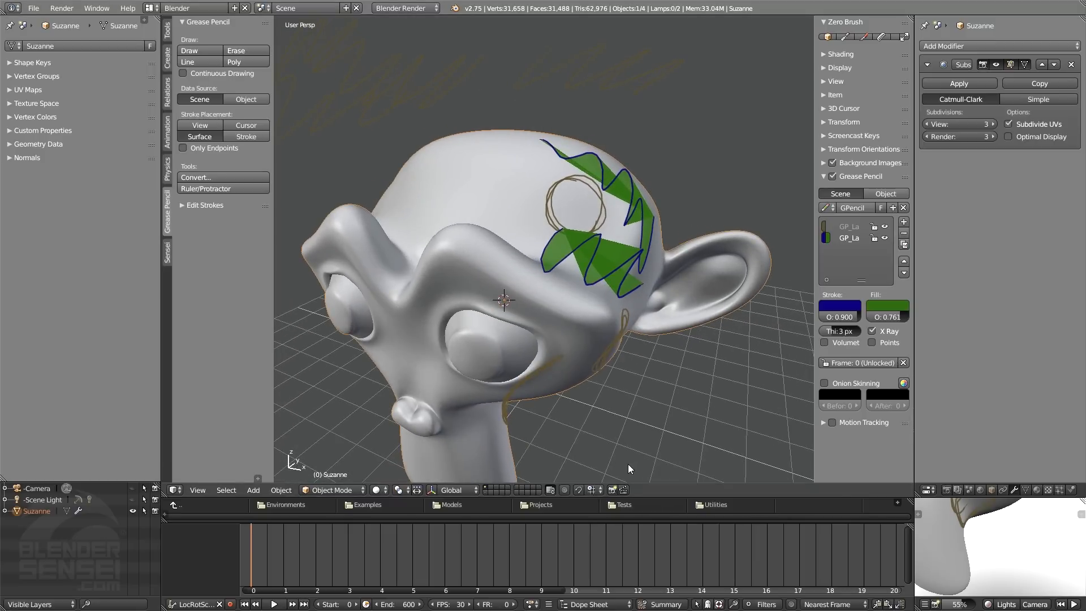
middle_drag(618, 478, 660, 431)
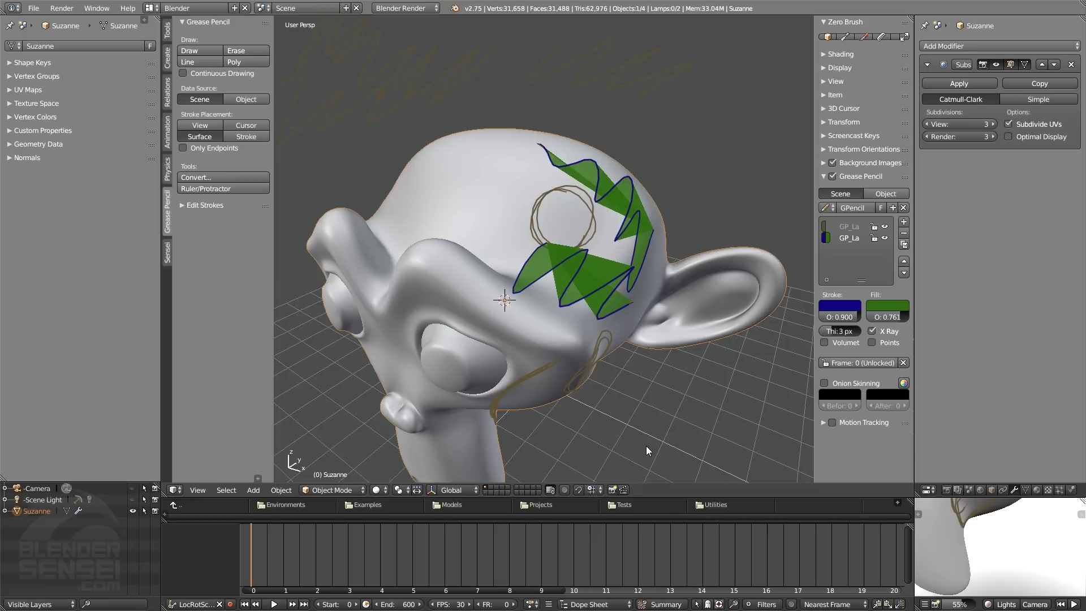
Make an OpenGL render of the viewport with the strokes and return to the 3D view
click(614, 490)
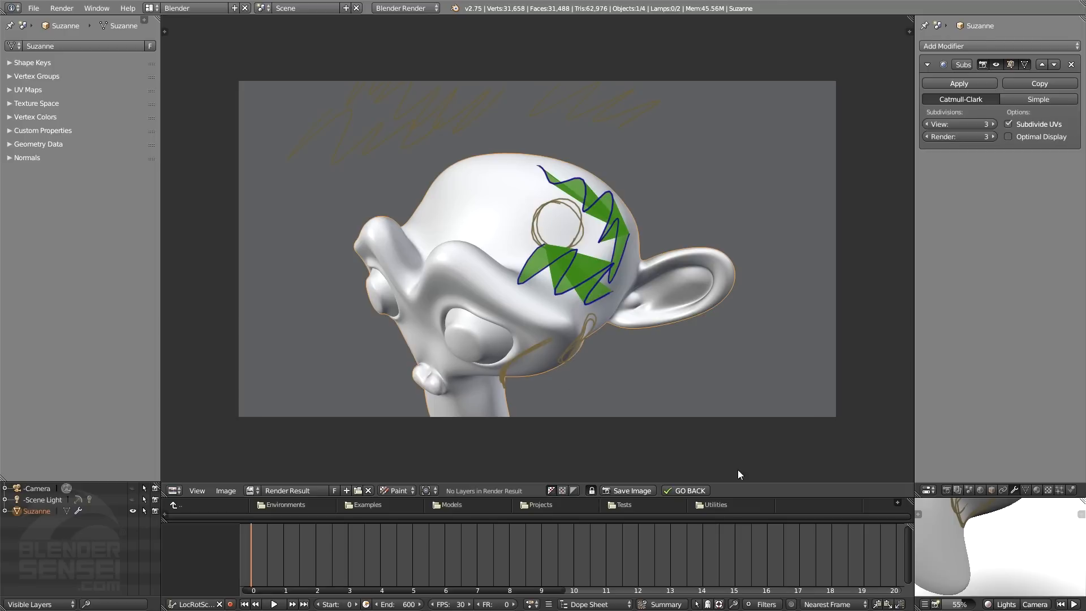
click(699, 491)
mouse_move(705, 450)
middle_down()
mouse_move(571, 326)
mouse_move(619, 329)
mouse_move(608, 338)
mouse_move(665, 328)
middle_up()
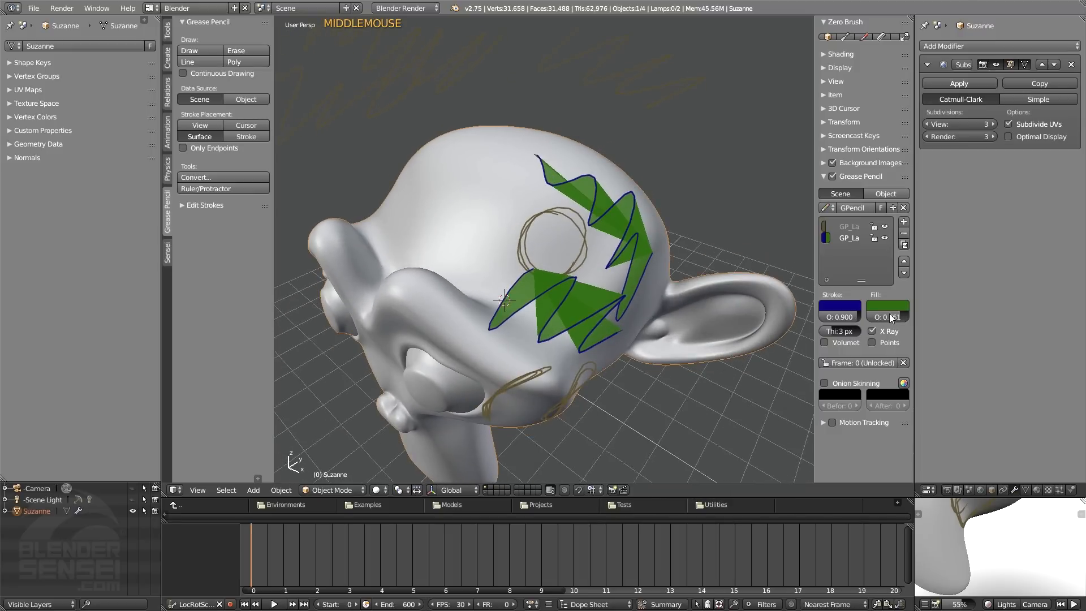
Set the blue layer's fill opacity to 1.000 and turn off its X Ray option
drag(889, 316, 901, 316)
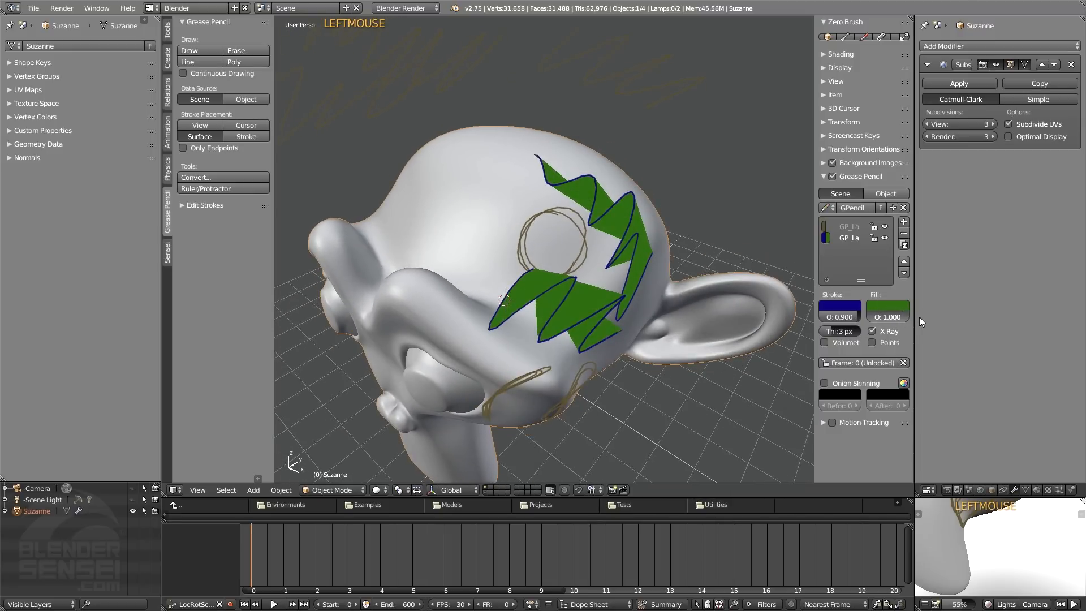
mouse_move(725, 348)
middle_down()
mouse_move(763, 332)
mouse_move(603, 314)
mouse_move(650, 344)
mouse_move(864, 333)
middle_up()
click(872, 331)
mouse_move(713, 346)
middle_down()
mouse_move(670, 377)
mouse_move(679, 368)
middle_up()
Give the brown stroke layer a greyish green fill with an opacity of 0.821
click(853, 227)
key(ctrl+alt+shift+space)
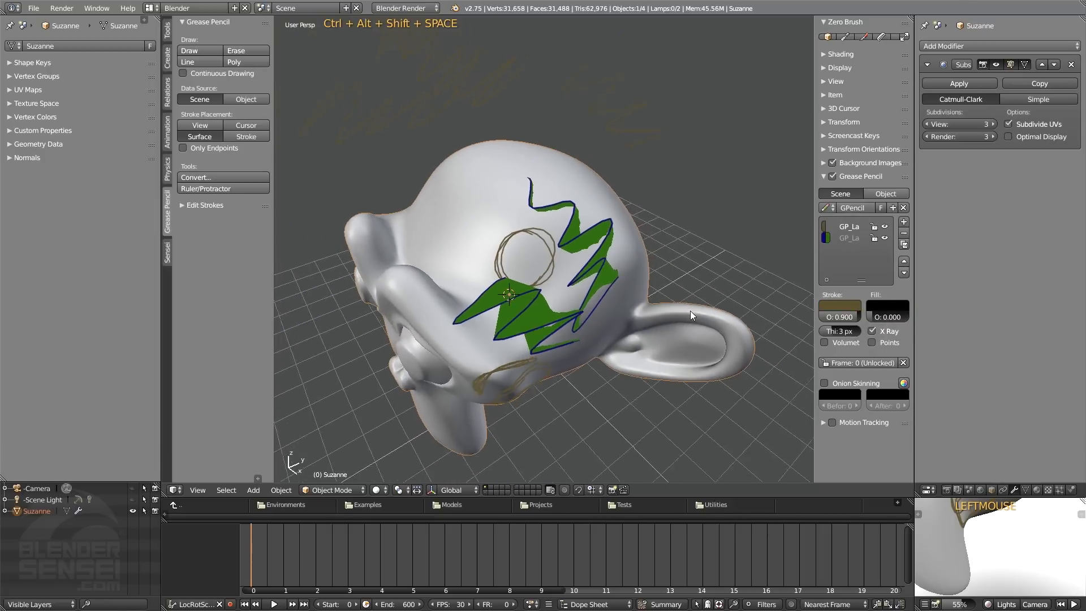
middle_drag(599, 179, 840, 304)
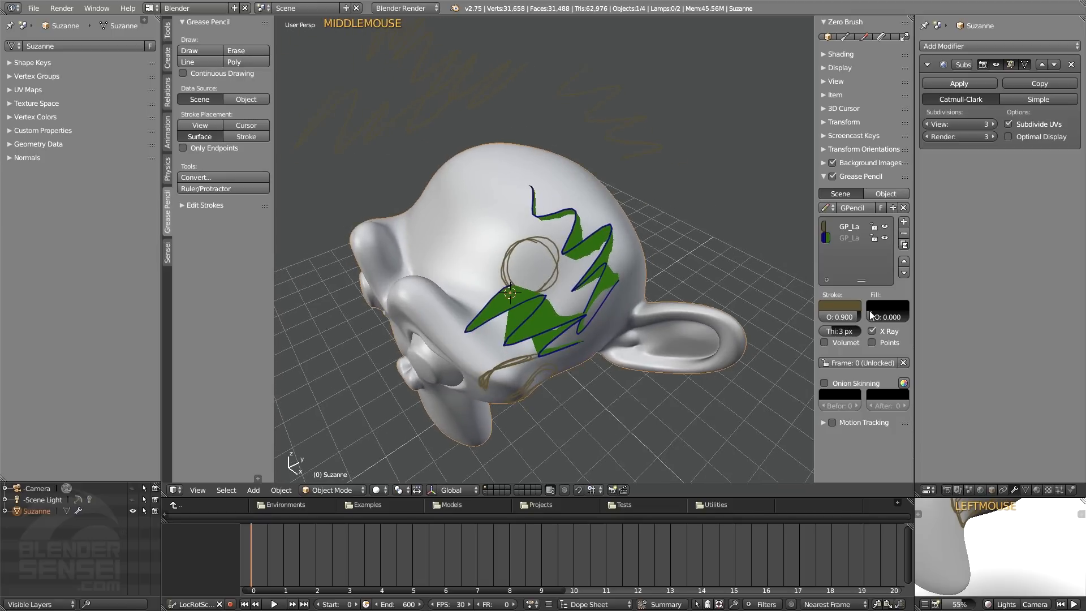
drag(873, 319, 907, 318)
mouse_move(918, 313)
mouse_down()
mouse_move(861, 314)
mouse_move(906, 315)
mouse_up()
middle_drag(717, 371, 604, 360)
middle_drag(572, 103, 634, 238)
click(899, 308)
click(964, 201)
drag(919, 170, 904, 195)
middle_drag(675, 187, 598, 152)
Enable stroke editing and border-select the small filled scribble floating above the back of the monkey's head
click(190, 205)
click(217, 223)
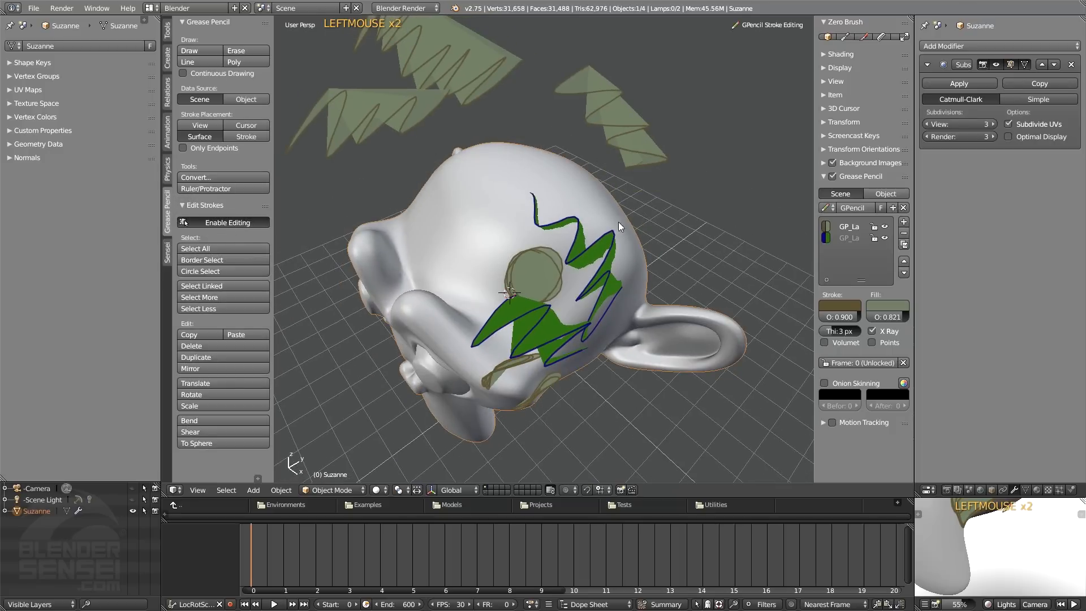
mouse_move(627, 225)
middle_down()
mouse_move(626, 207)
mouse_move(627, 231)
mouse_move(646, 232)
mouse_move(627, 206)
middle_up()
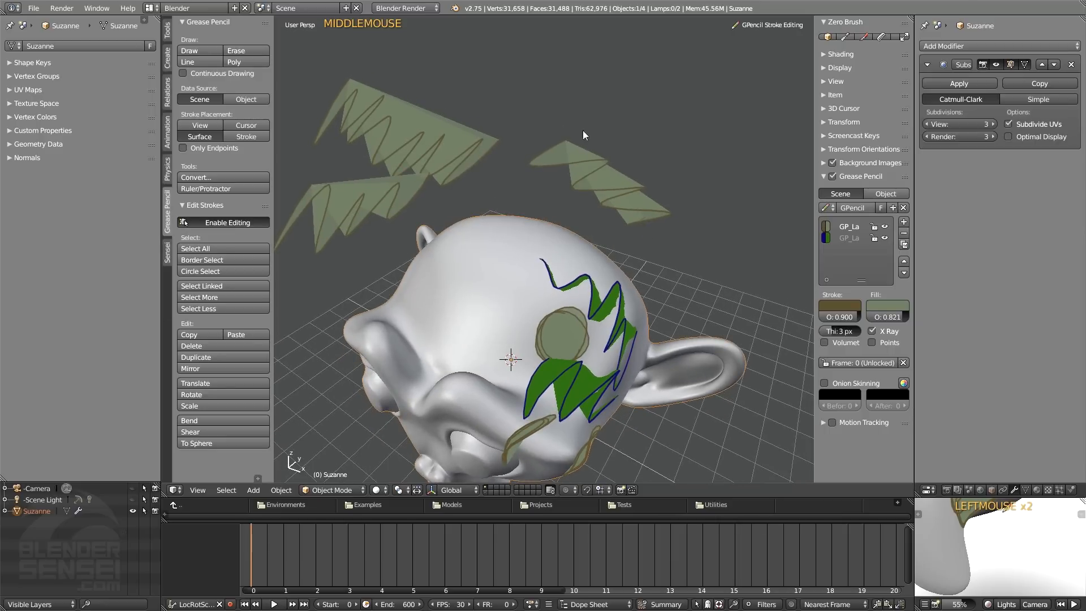
key(b)
mouse_move(519, 114)
mouse_down()
mouse_move(674, 239)
mouse_move(695, 237)
mouse_up()
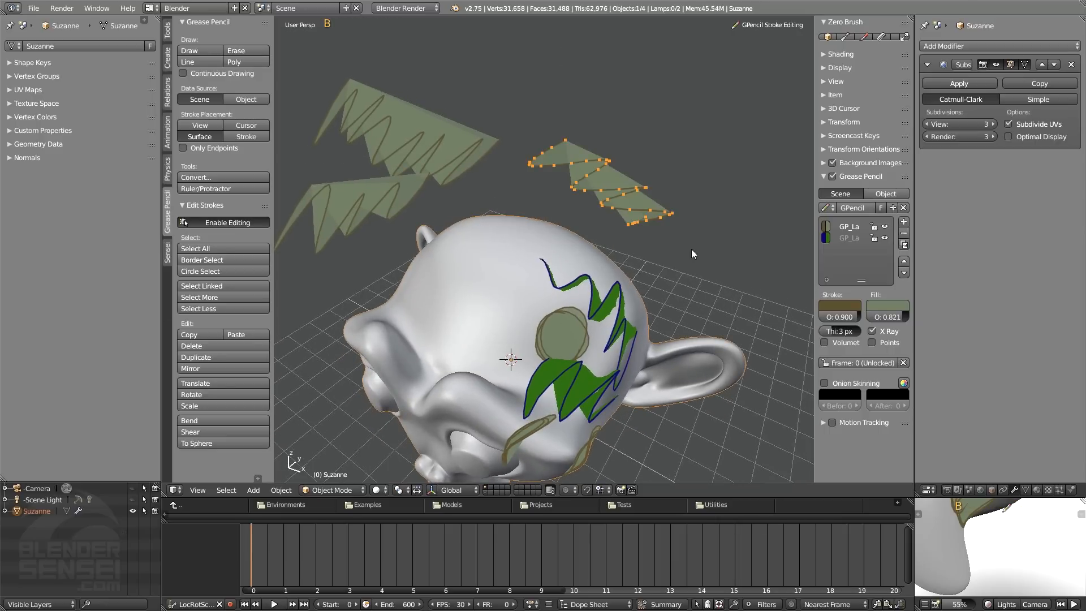
Rotate the selected scribble to a steep upward slant and stretch it along the global Y axis
key(s)
key(r)
key(s)
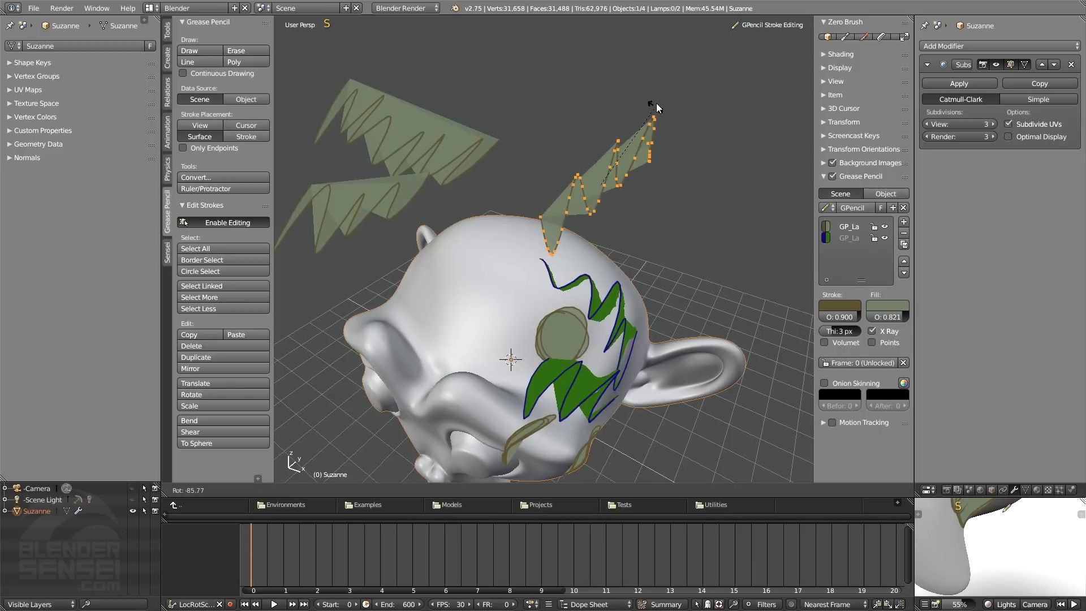
key(x)
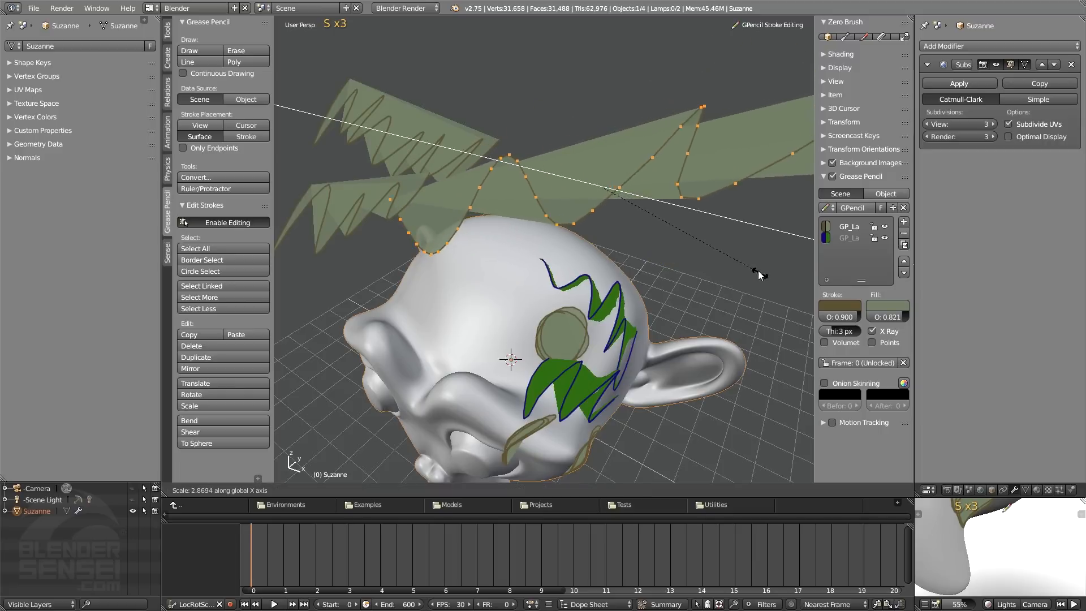
key(y)
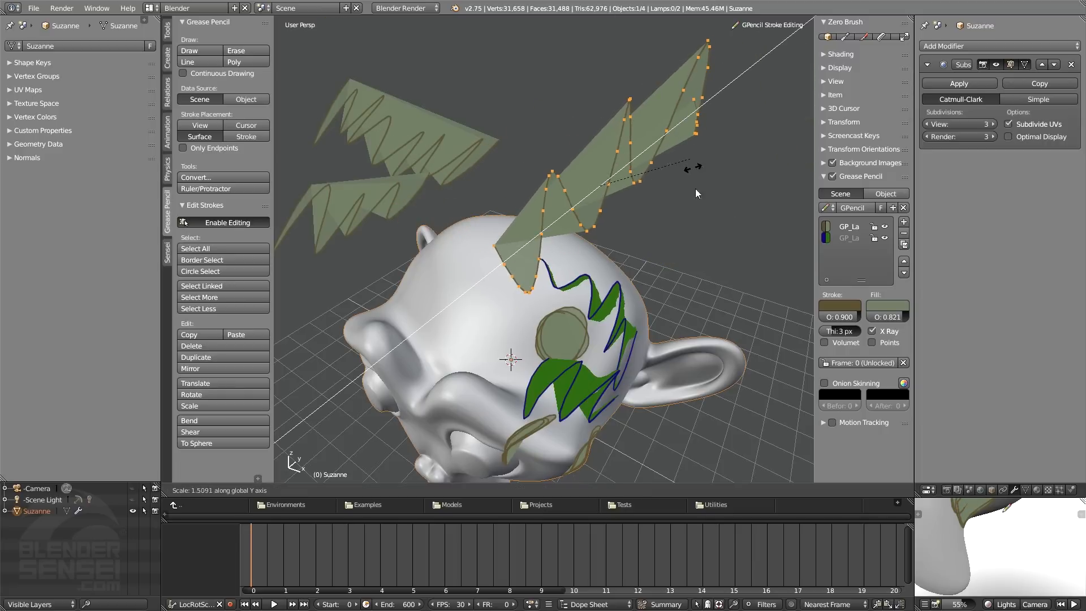
click(668, 227)
mouse_move(662, 238)
middle_down()
mouse_move(623, 285)
mouse_move(511, 301)
mouse_move(626, 275)
mouse_move(630, 284)
mouse_move(629, 253)
middle_up()
key(F6)
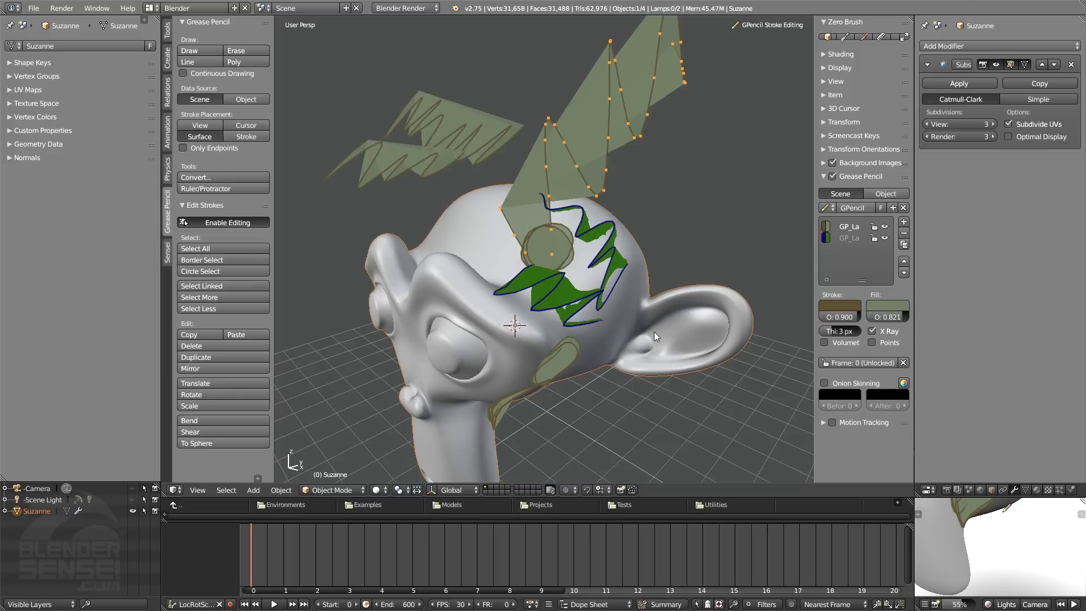
Draw new filled scribbles on the back and forehead of the monkey's head
mouse_move(657, 321)
middle_down()
mouse_move(681, 327)
mouse_move(661, 333)
mouse_move(679, 318)
middle_up()
mouse_move(671, 198)
mouse_down()
mouse_move(706, 215)
mouse_move(686, 252)
mouse_move(594, 286)
mouse_up()
mouse_move(667, 309)
middle_down()
mouse_move(631, 338)
mouse_move(691, 327)
mouse_move(727, 305)
middle_up()
mouse_move(578, 232)
mouse_down()
mouse_move(513, 267)
mouse_move(482, 245)
mouse_up()
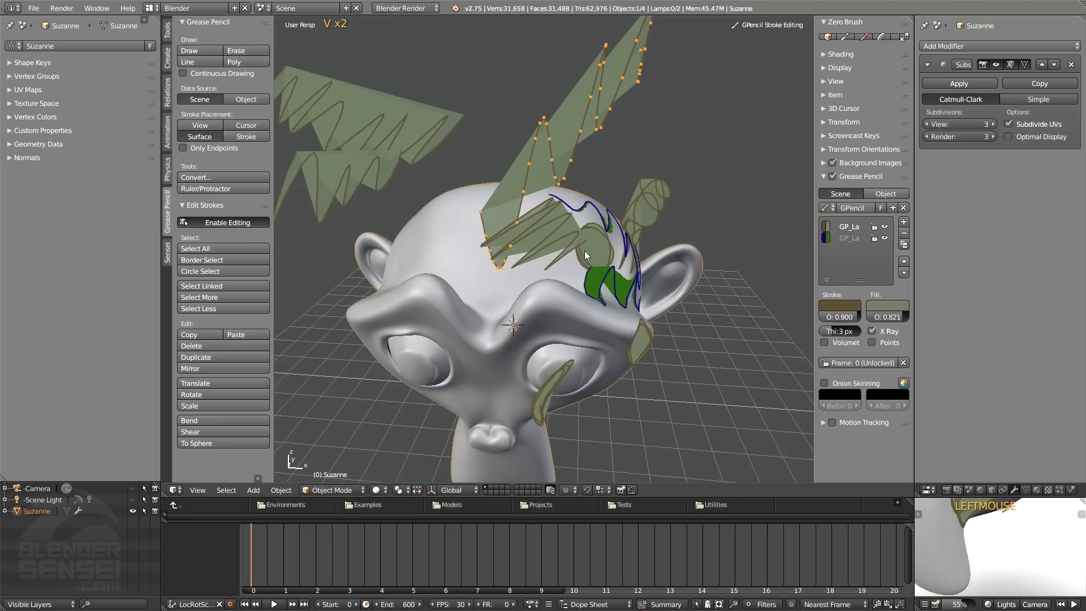
middle_drag(551, 233, 782, 219)
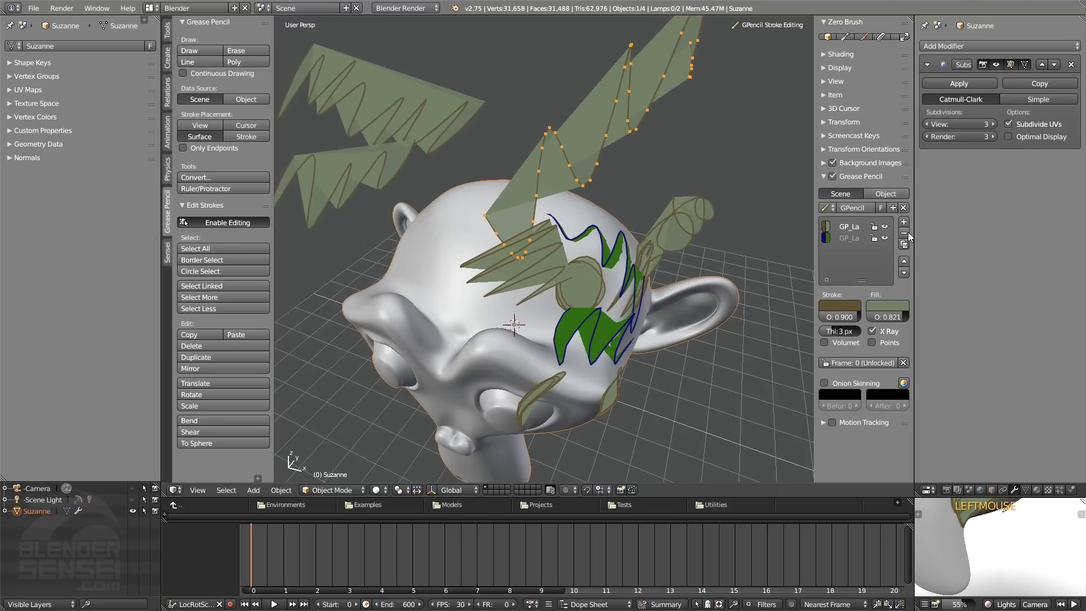
Draw further filled freehand strokes over the monkey's brow and face from several view angles
middle_drag(693, 257, 640, 273)
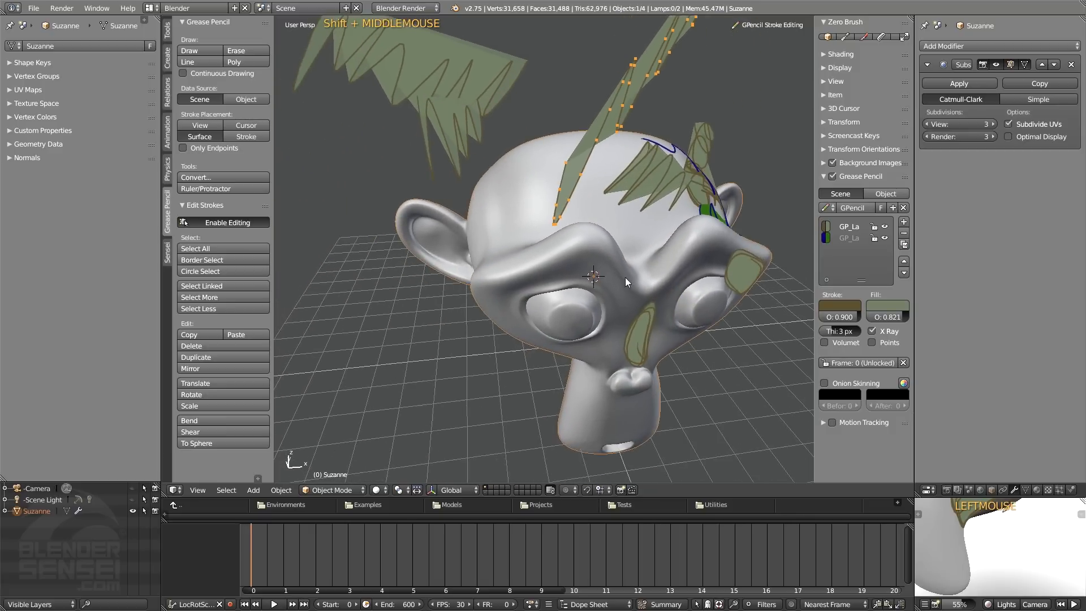
mouse_move(529, 225)
mouse_down()
mouse_move(509, 272)
mouse_move(574, 265)
mouse_move(634, 286)
mouse_up()
middle_drag(635, 286, 577, 272)
drag(569, 275, 629, 311)
middle_drag(631, 312, 670, 276)
drag(671, 228, 660, 350)
mouse_move(670, 350)
middle_down()
mouse_move(649, 320)
mouse_move(558, 333)
middle_up()
key(v)
drag(536, 275, 571, 376)
middle_drag(606, 362, 560, 413)
key(v)
mouse_move(577, 301)
mouse_down()
mouse_move(569, 266)
mouse_move(579, 280)
mouse_up()
middle_drag(578, 280, 660, 276)
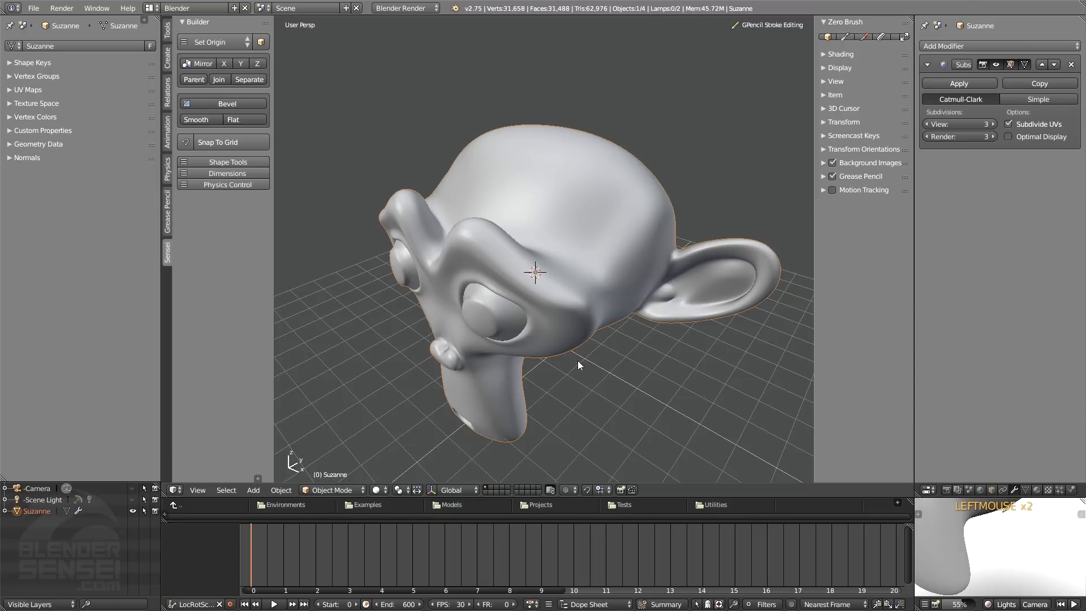
Bring up the additional object types that can be added, including Draw Mesh and Draw Skin
key(shift+a)
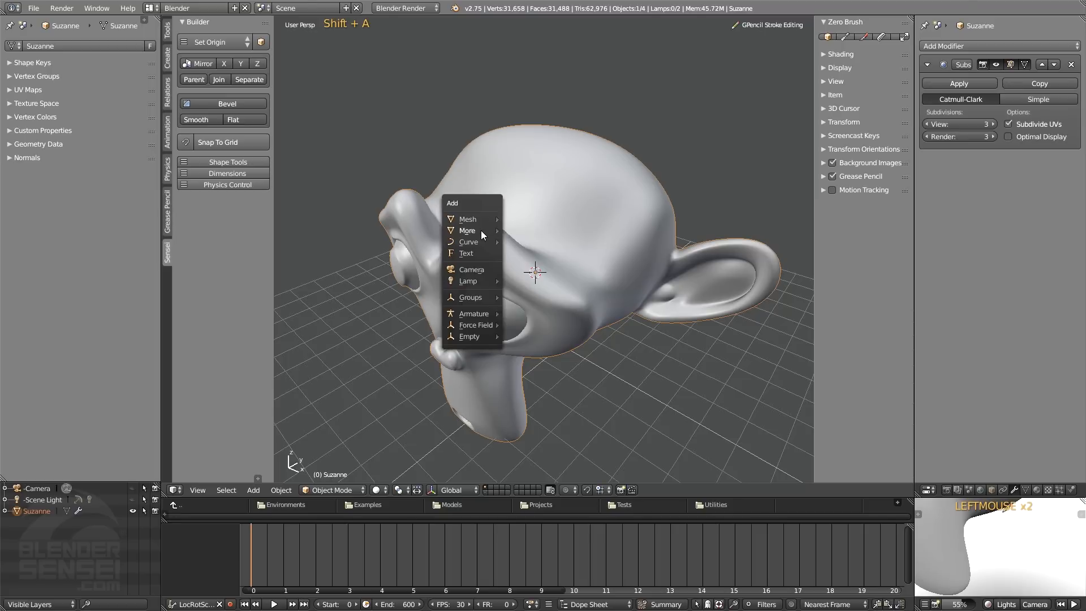
mouse_move(481, 229)
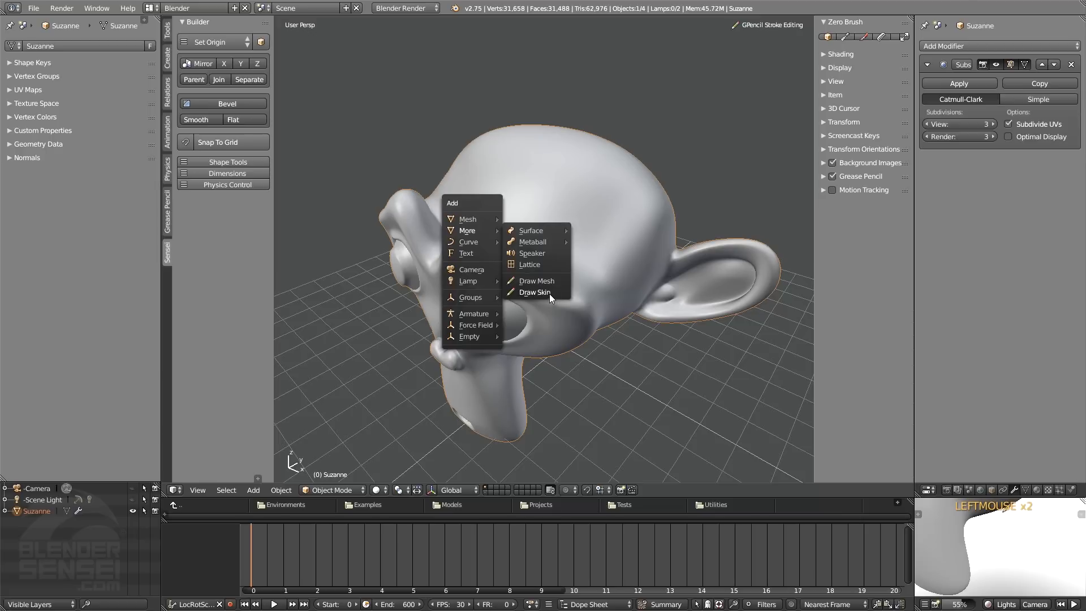